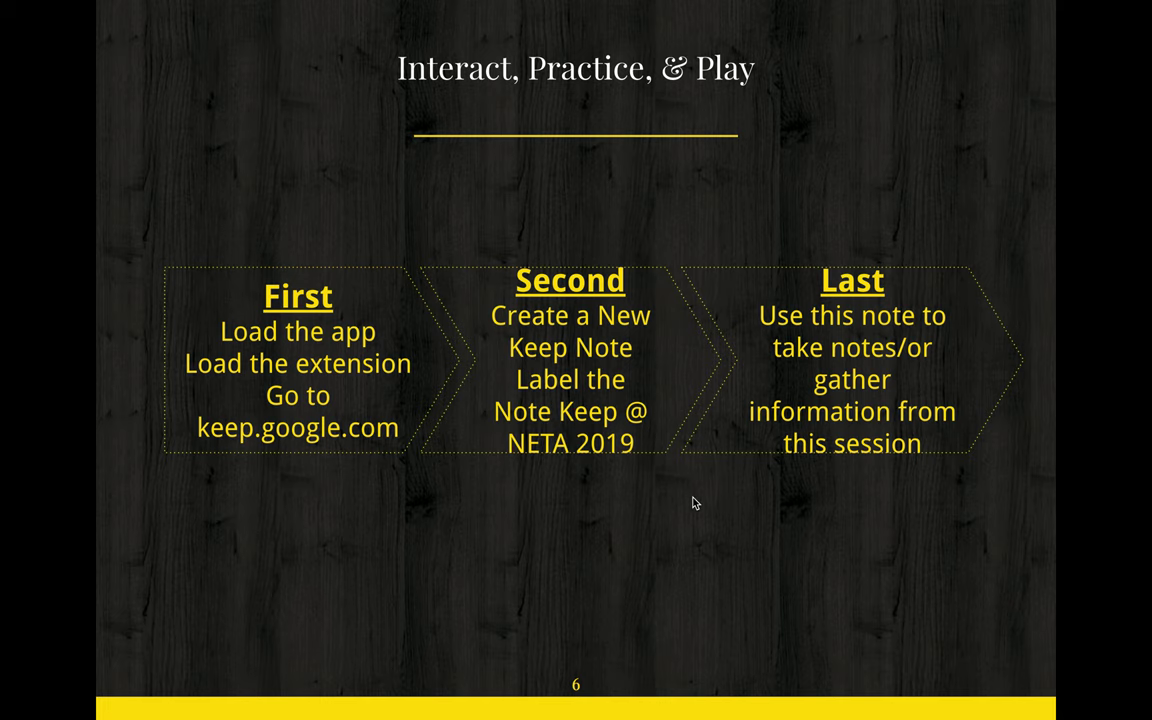
Go back to the Today's Objectives slide, exit the slideshow and switch to Google Keep.
key("Left")
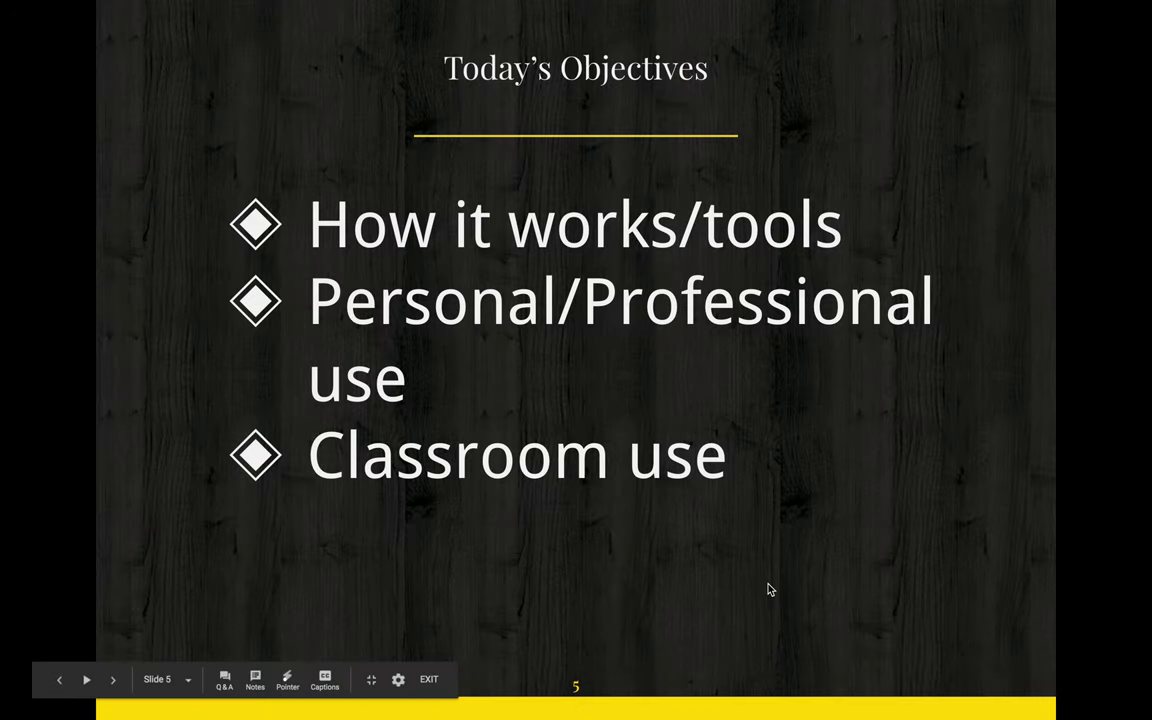
key("Escape")
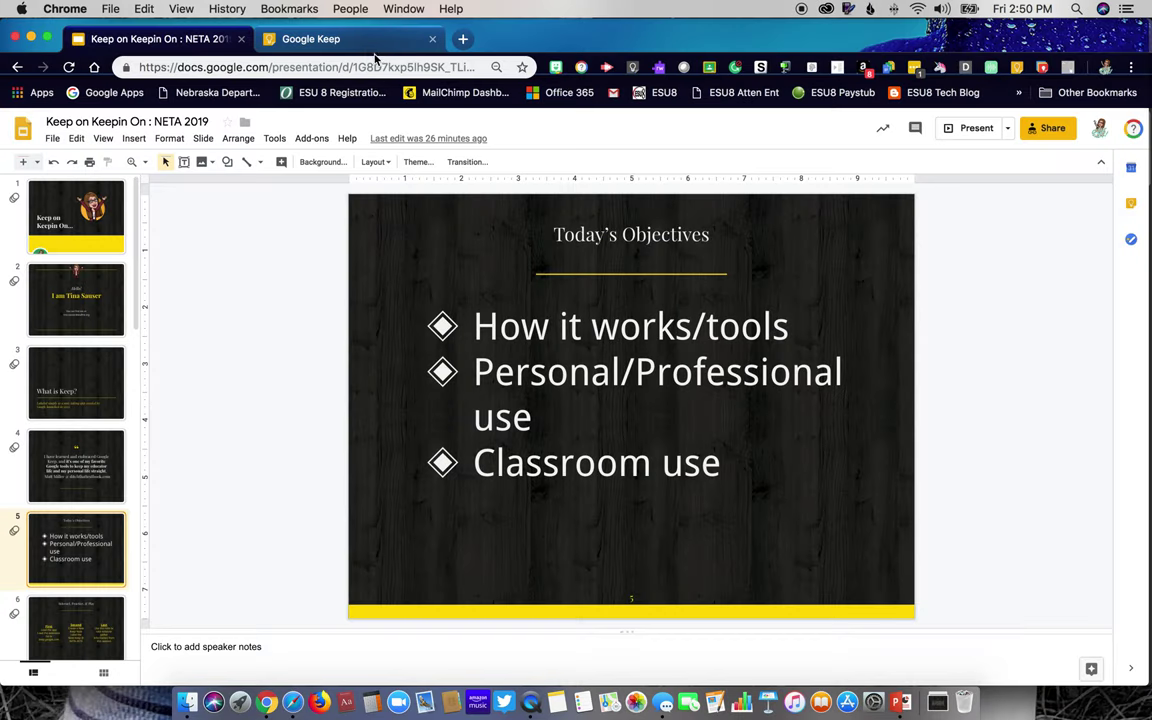
left_click(338, 40)
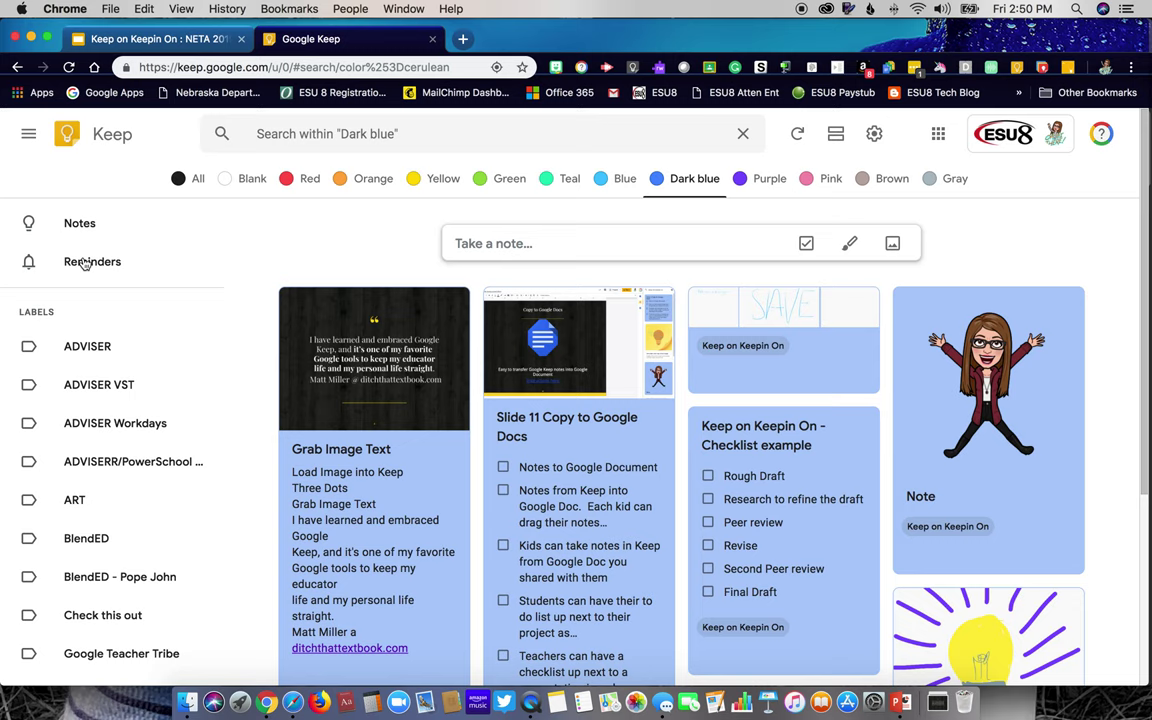
Look through the list of labels and view the notes under Trainings and ADVISER.
scroll(104, 459, "down", 2)
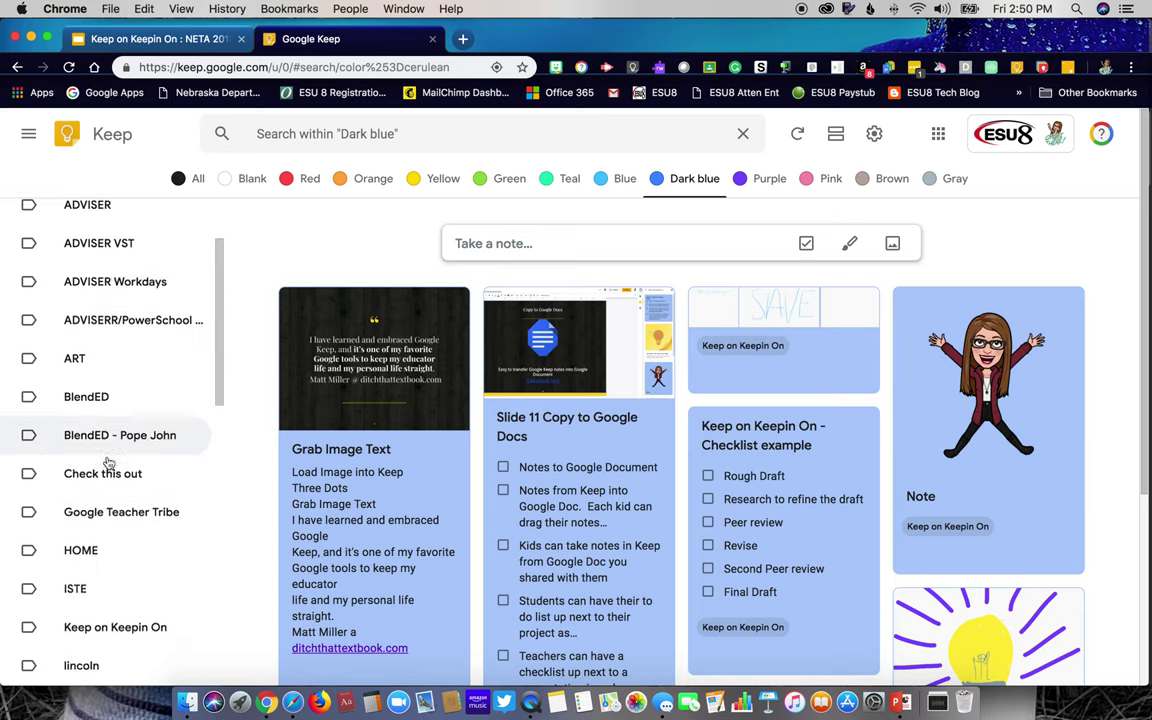
scroll(108, 459, "down", 10)
scroll(108, 455, "up", 8)
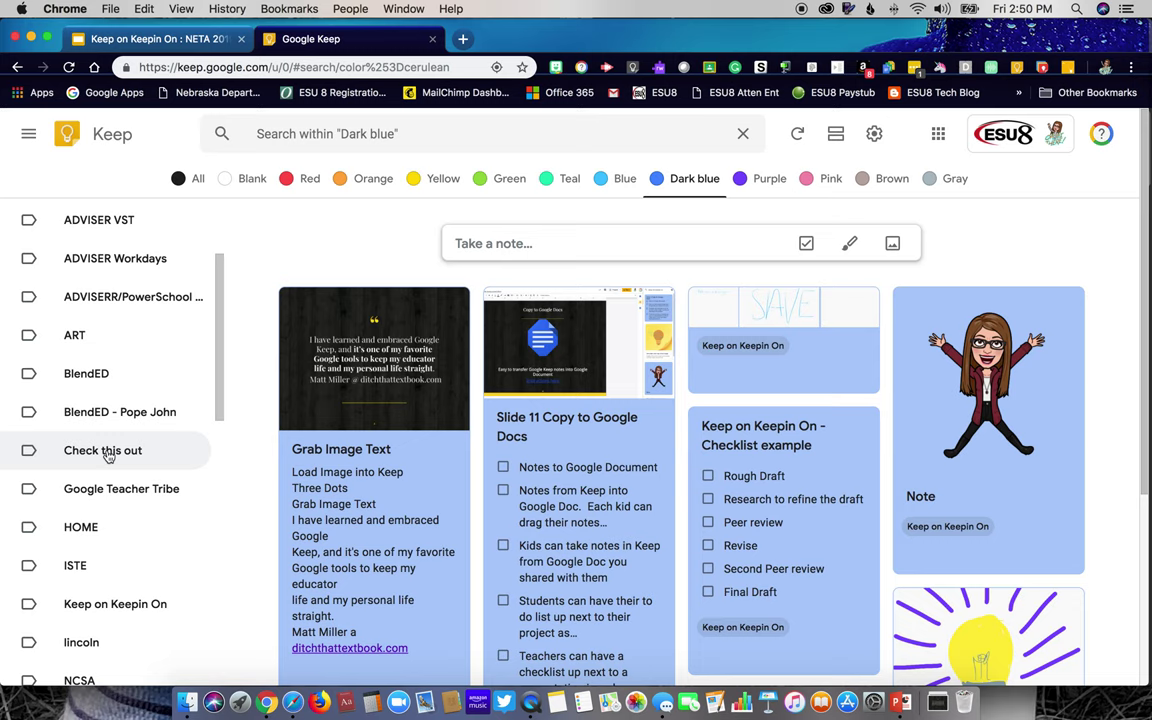
scroll(108, 455, "down", 10)
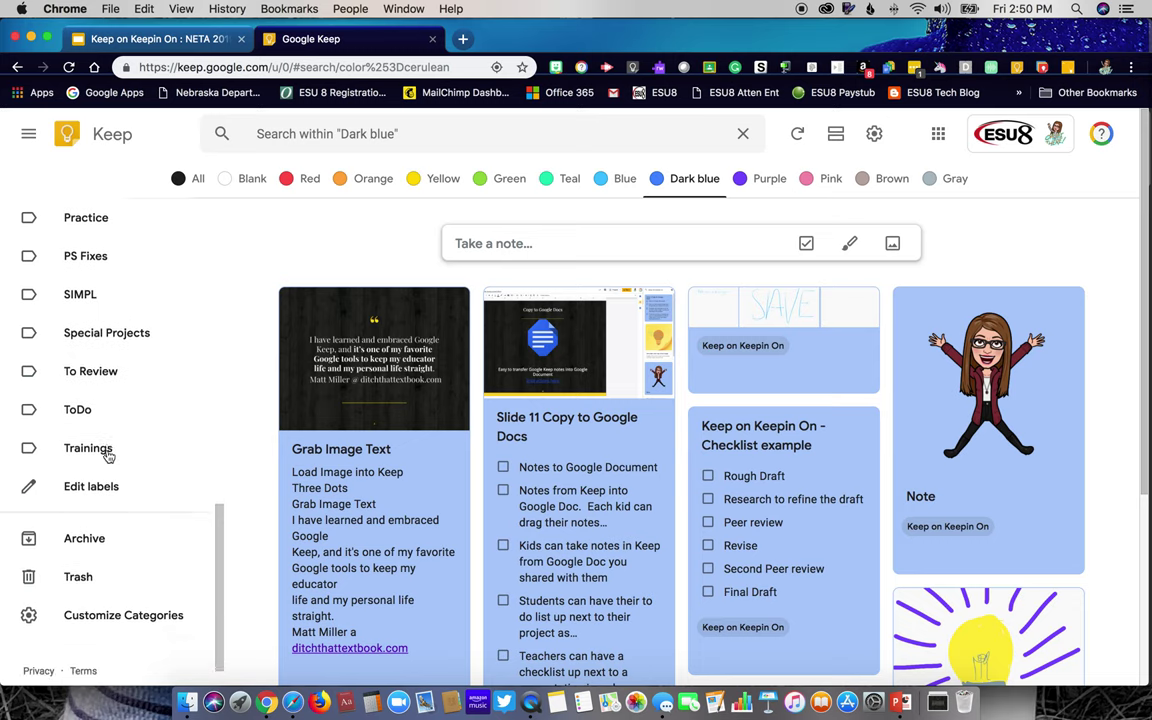
left_click(100, 430)
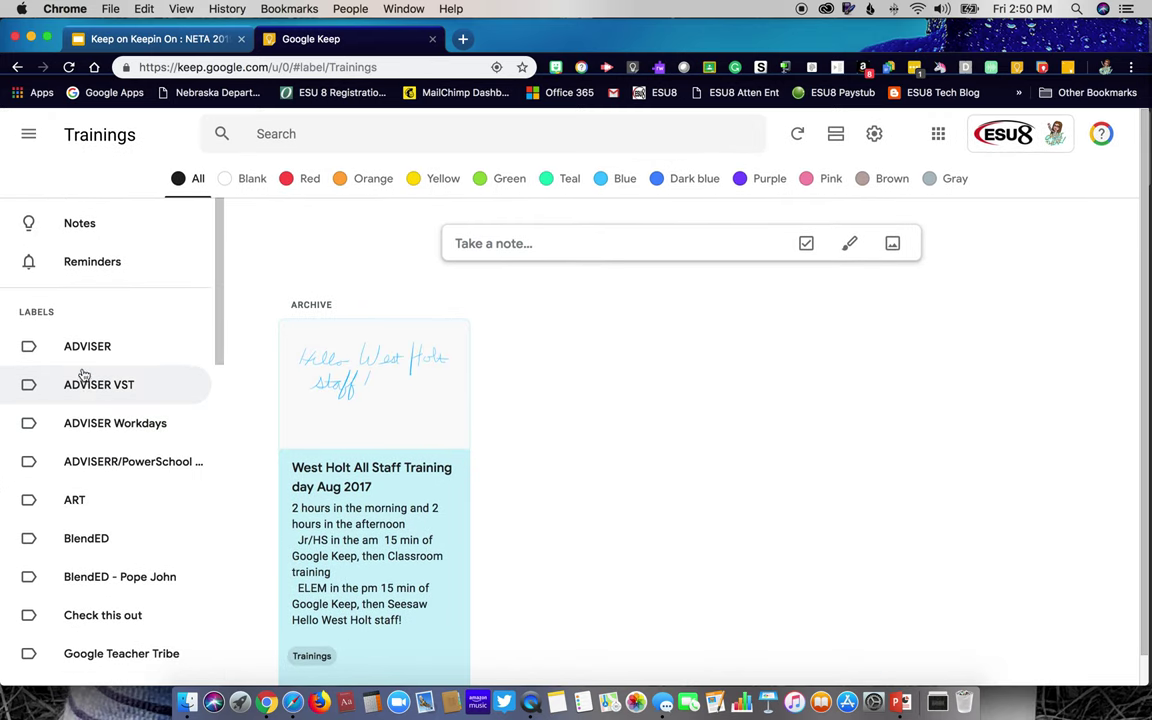
left_click(88, 358)
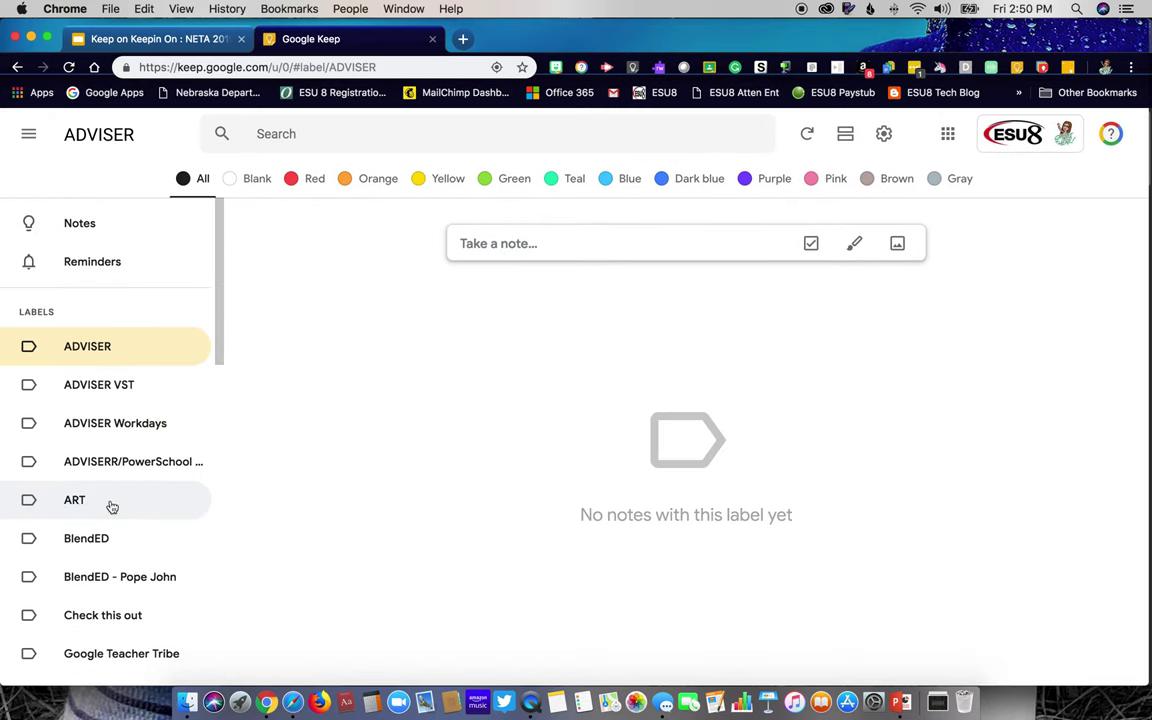
scroll(88, 610, "down", 6)
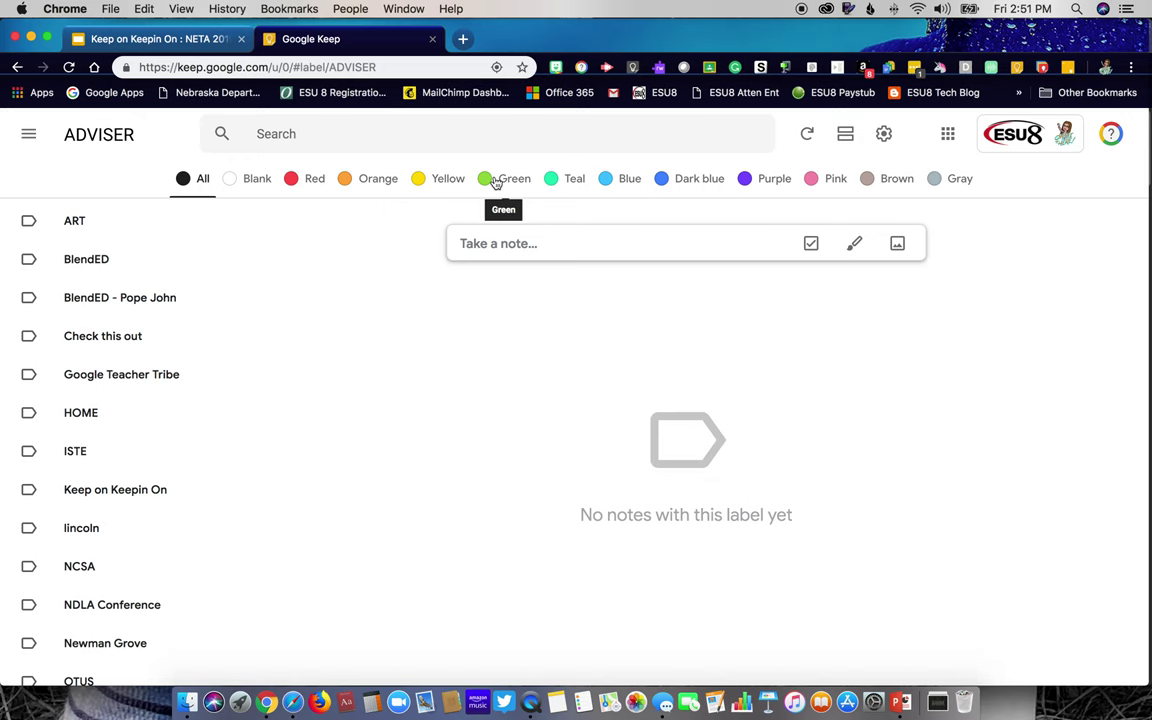
Filter the notes by Dark blue, by Yellow, and by Dark blue again.
left_click(682, 180)
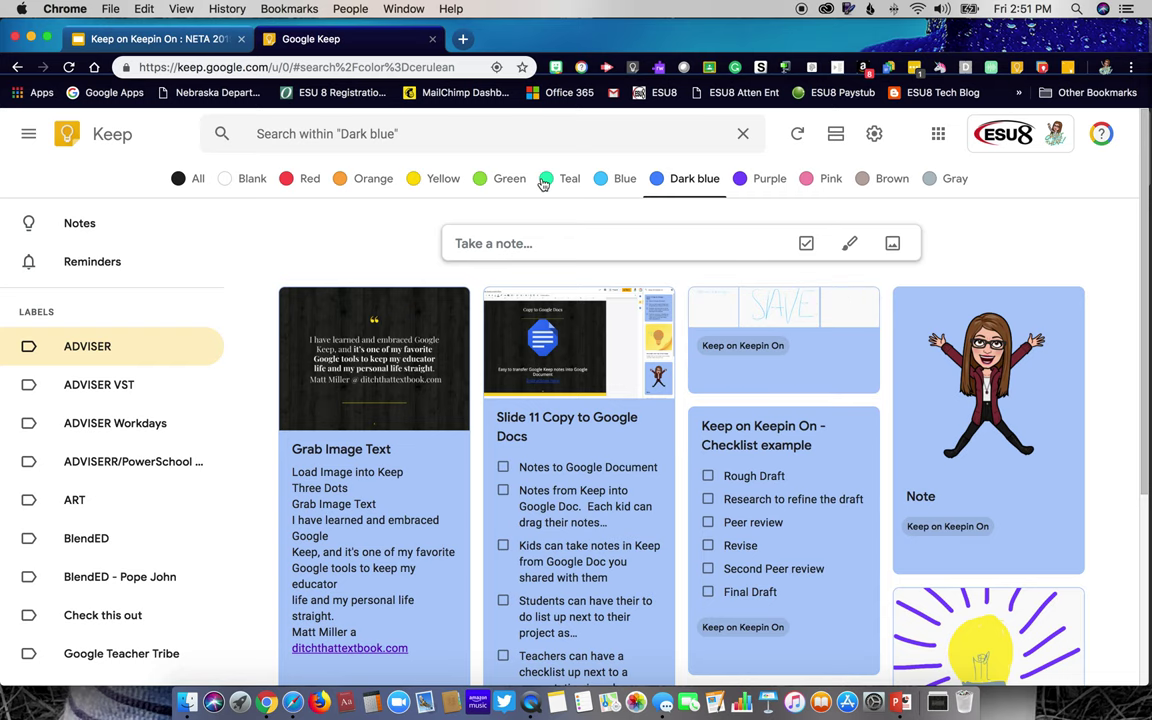
left_click(440, 180)
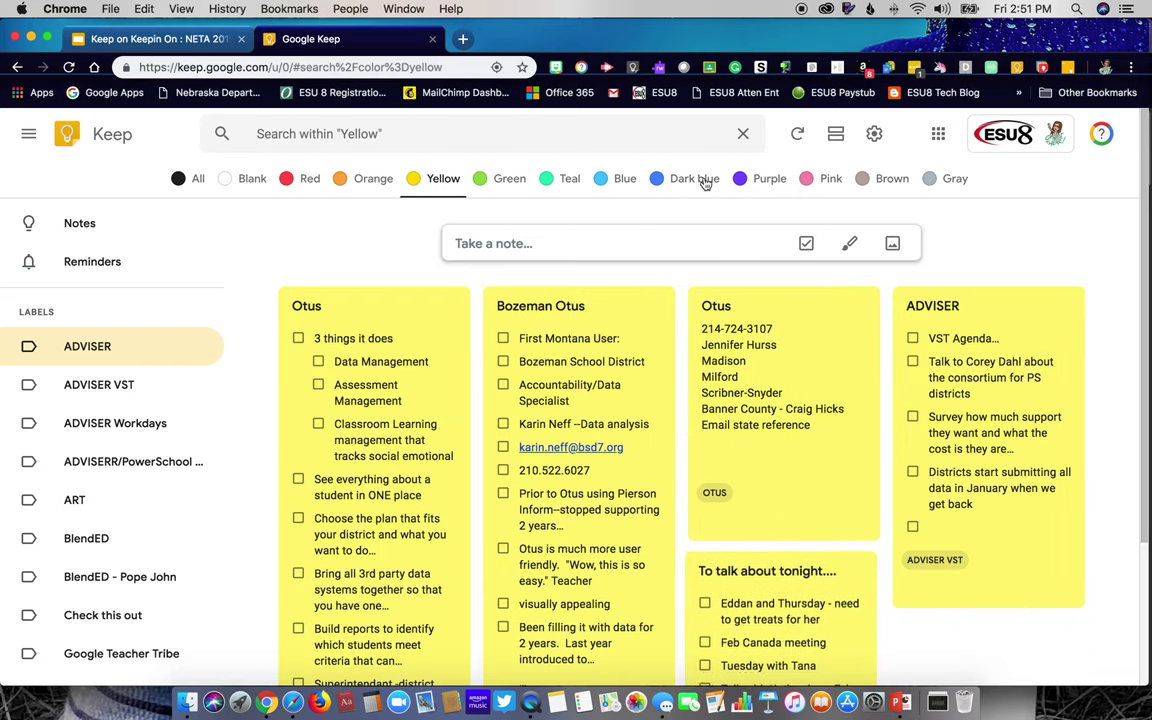
left_click(703, 183)
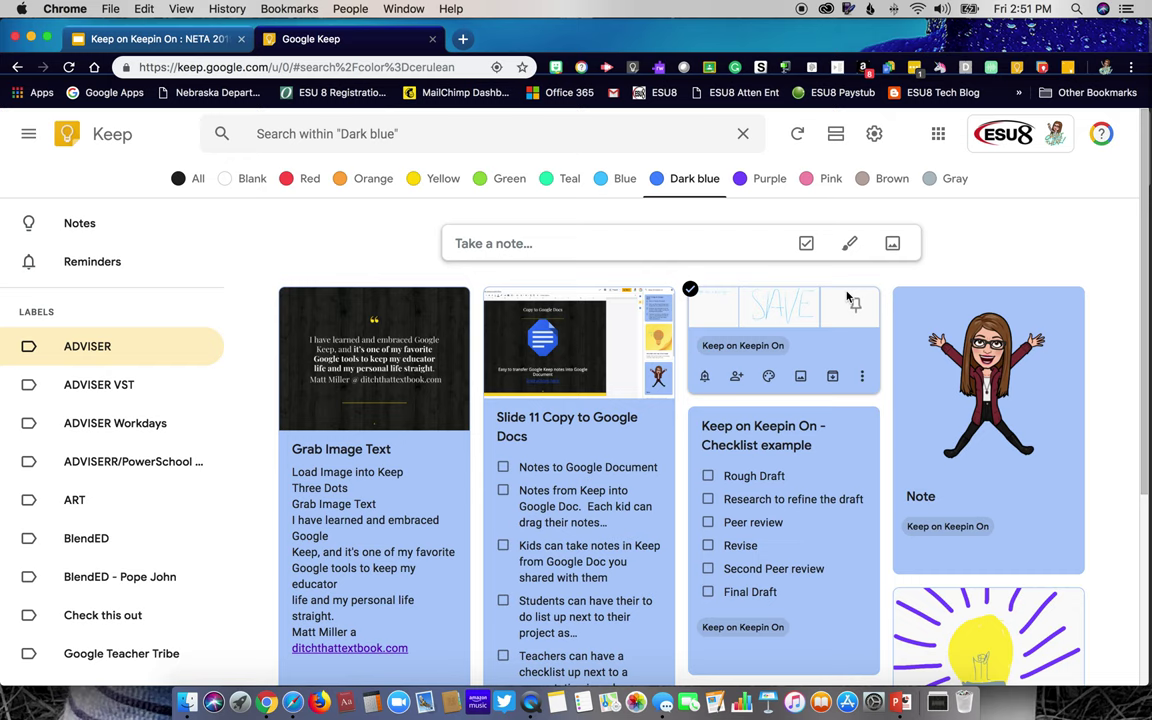
Start a new note titled "Practice".
left_click(633, 248)
mouse_move(542, 314)
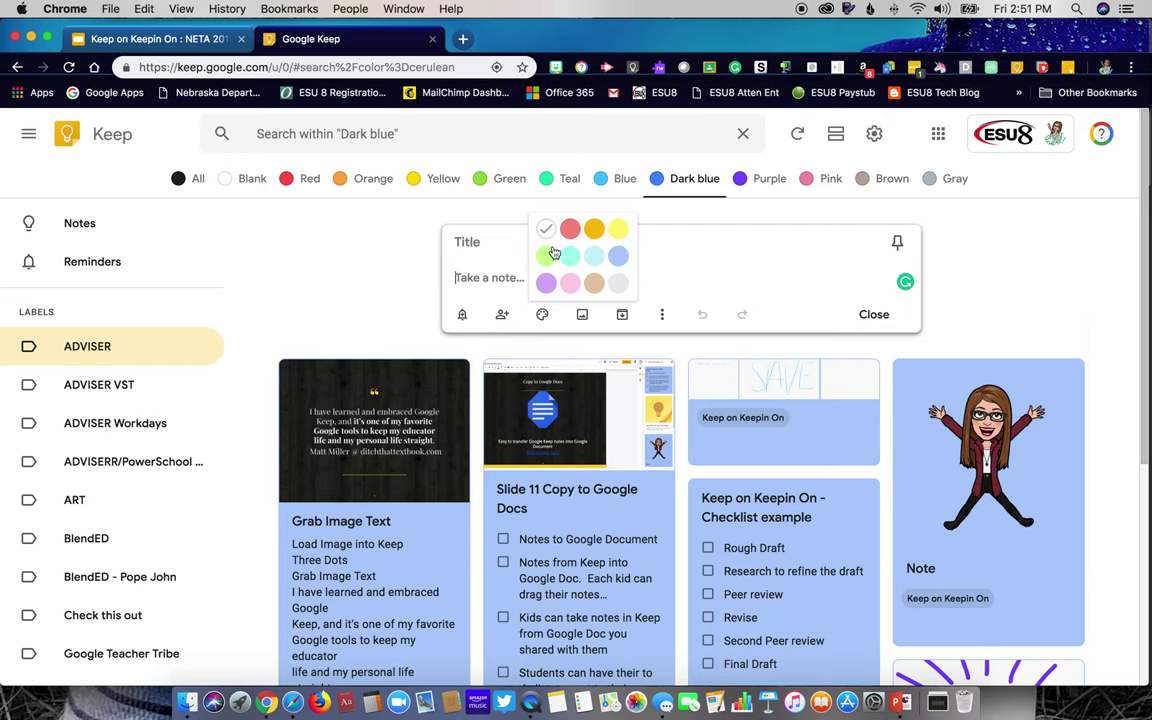
left_click(495, 244)
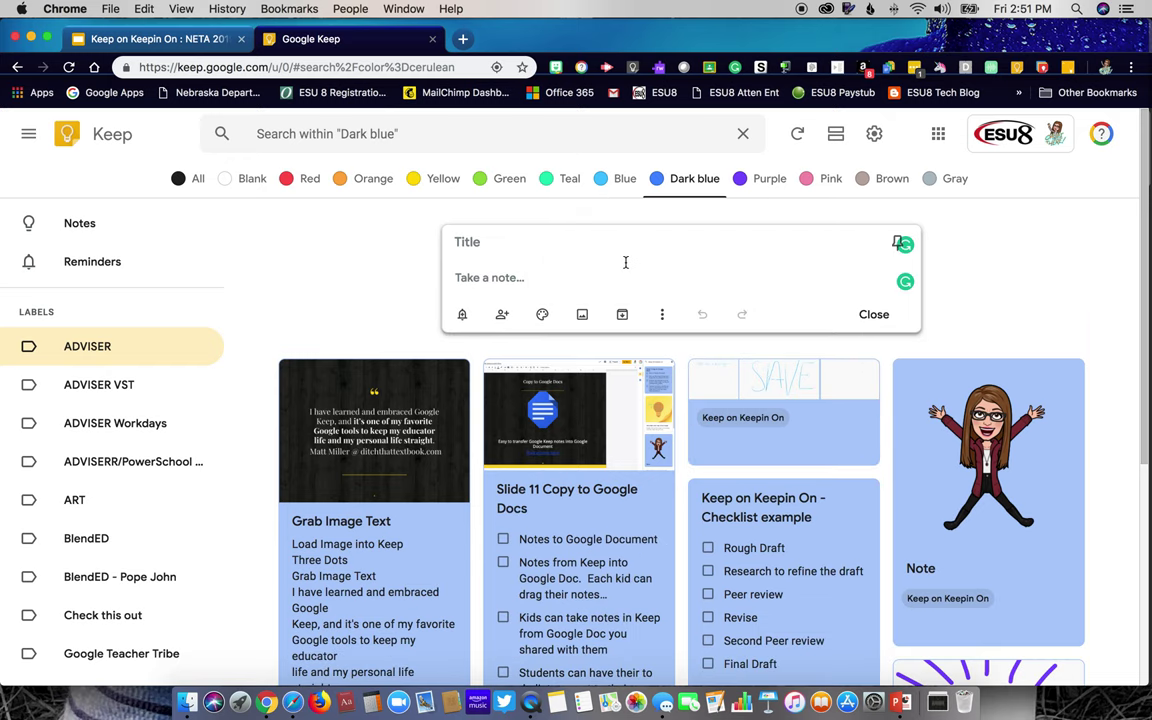
type("P")
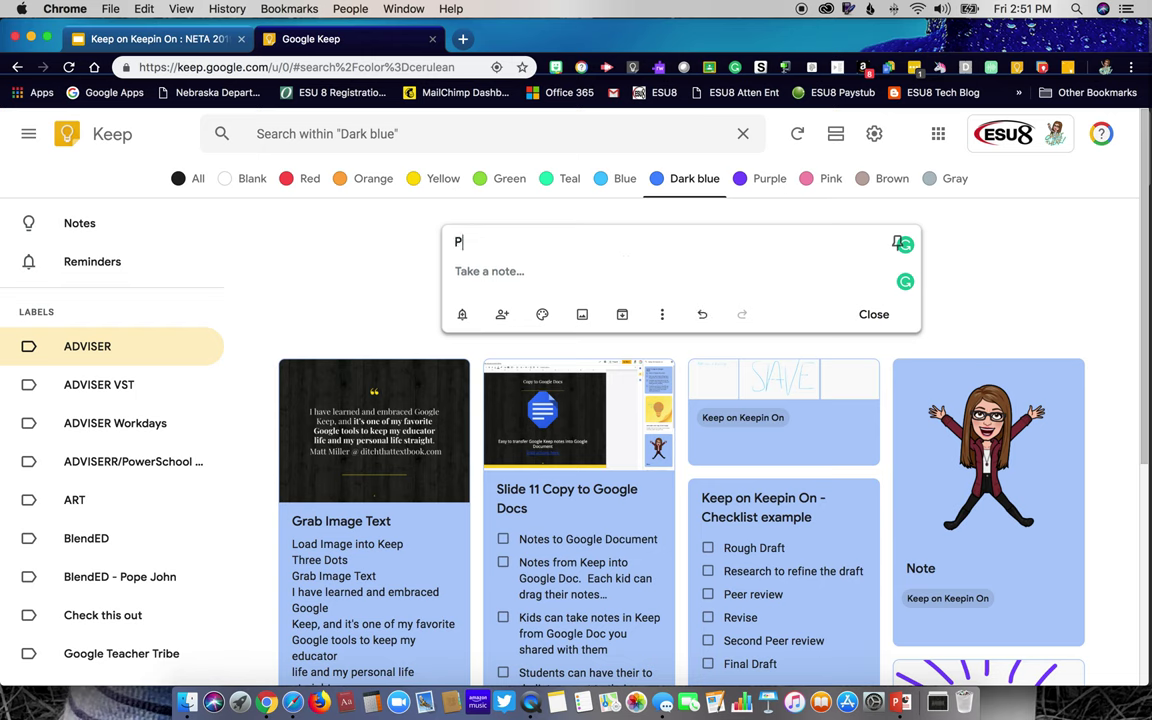
type("ractice")
left_click(553, 271)
Show checkboxes in the Practice note and hide them again.
left_click(663, 316)
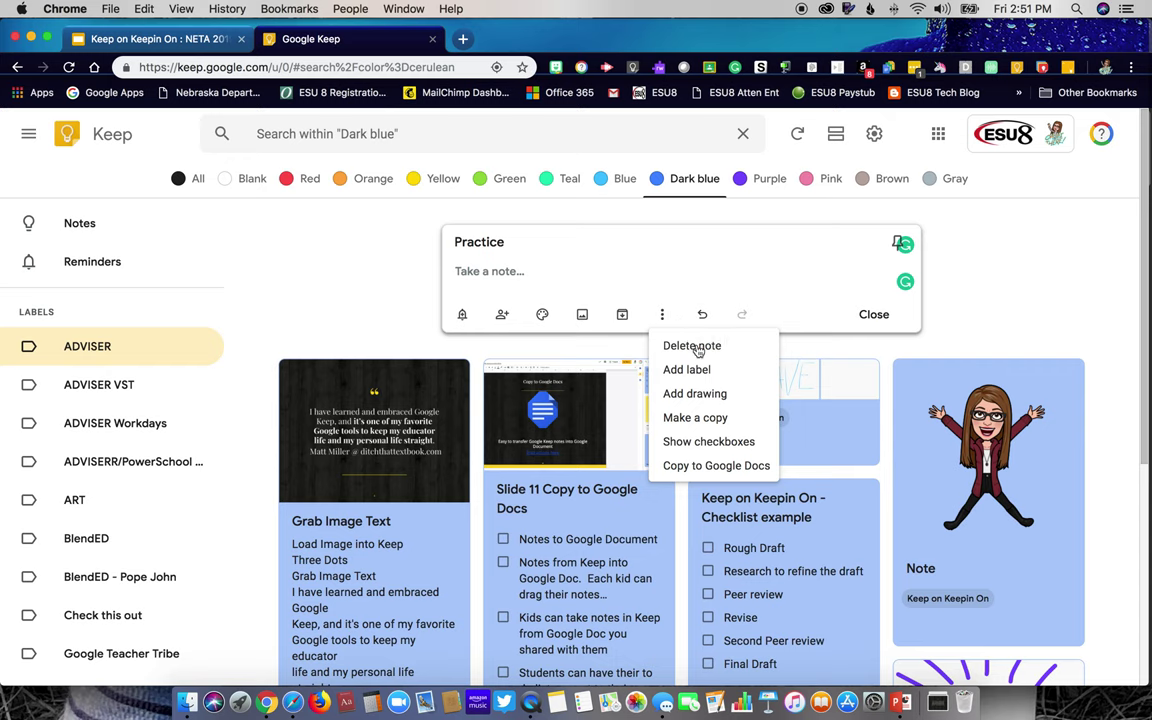
left_click(769, 450)
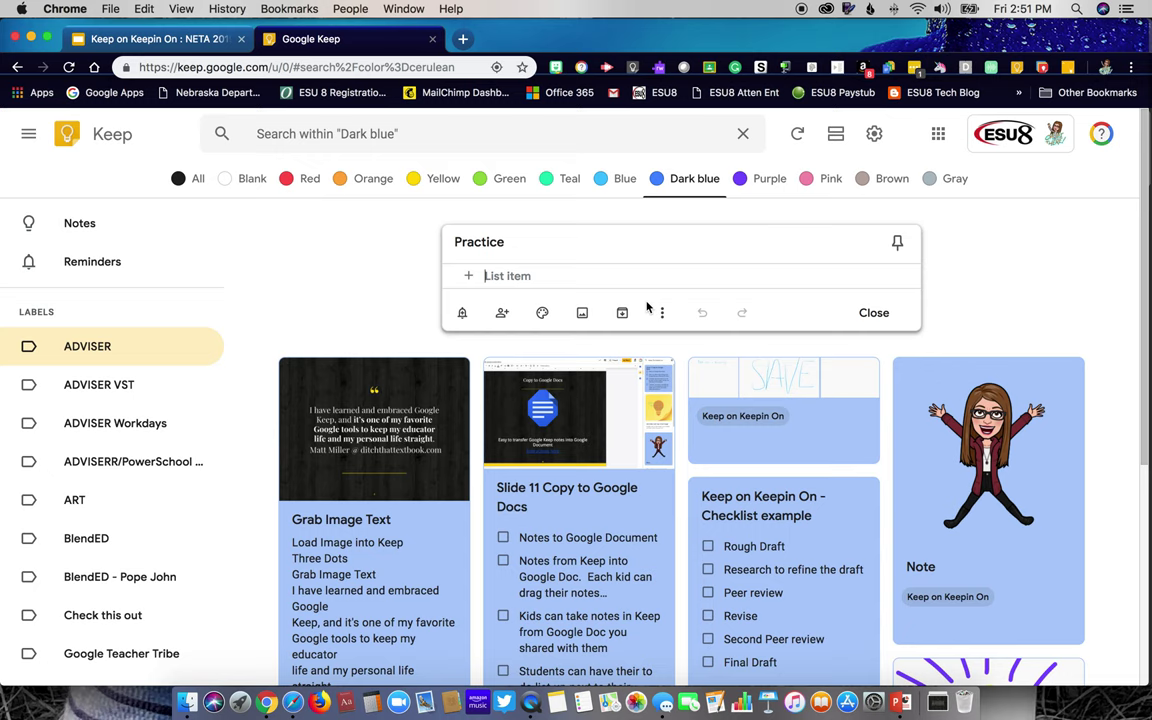
left_click(662, 312)
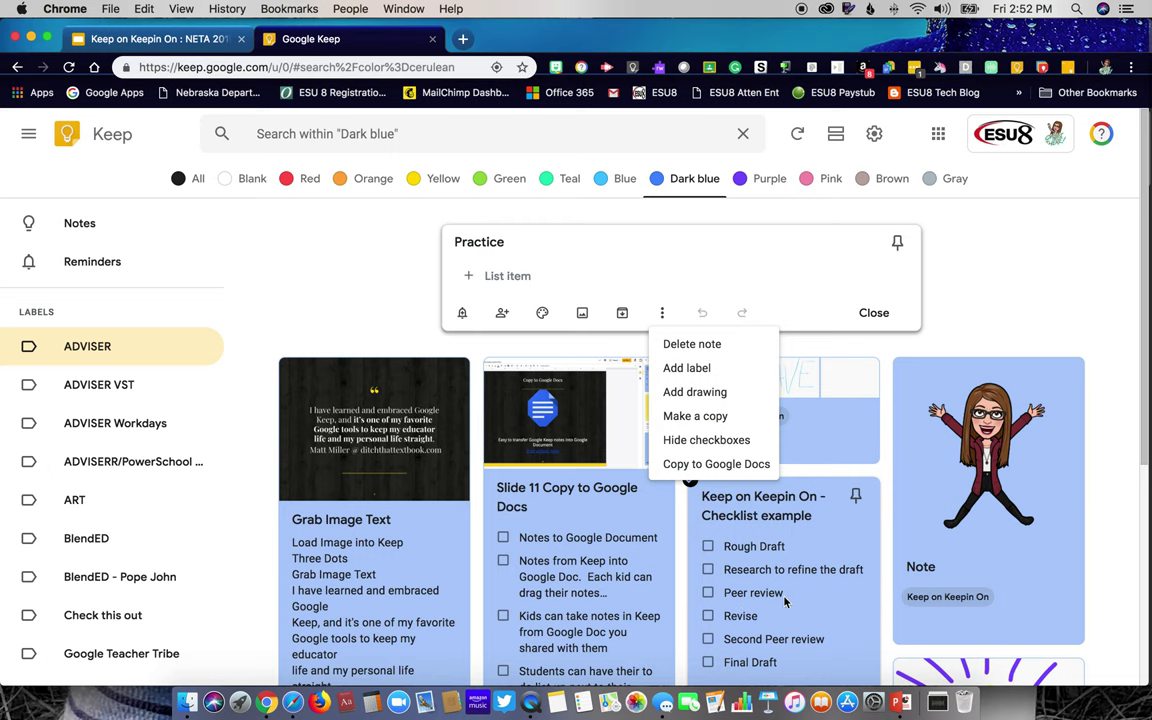
left_click(716, 441)
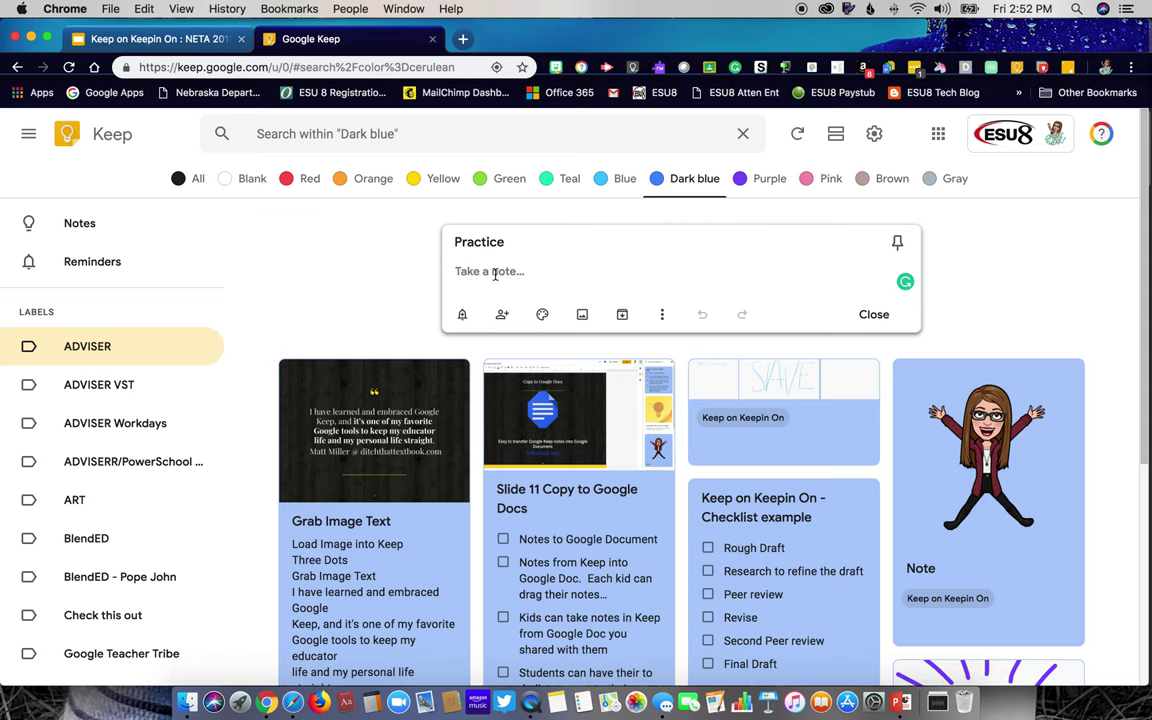
Add a non-repeating reminder to the Practice note for Mar 16, 2019 at 8:30 AM.
left_click(463, 316)
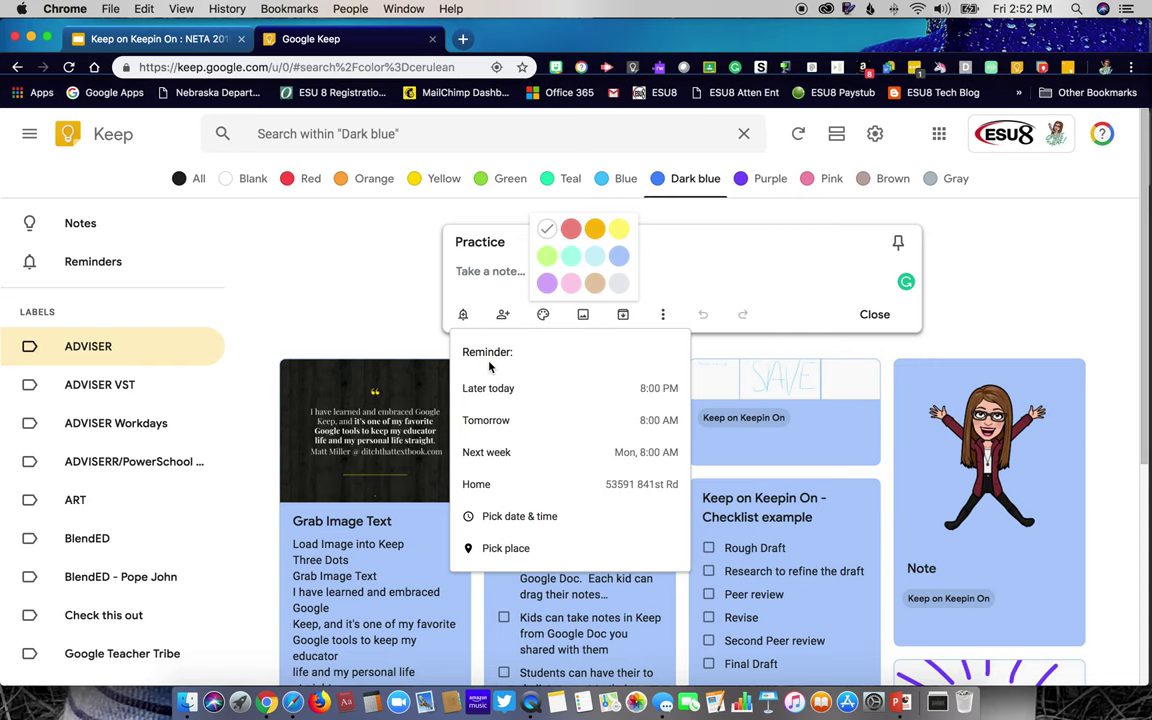
scroll(496, 380, "down", 1)
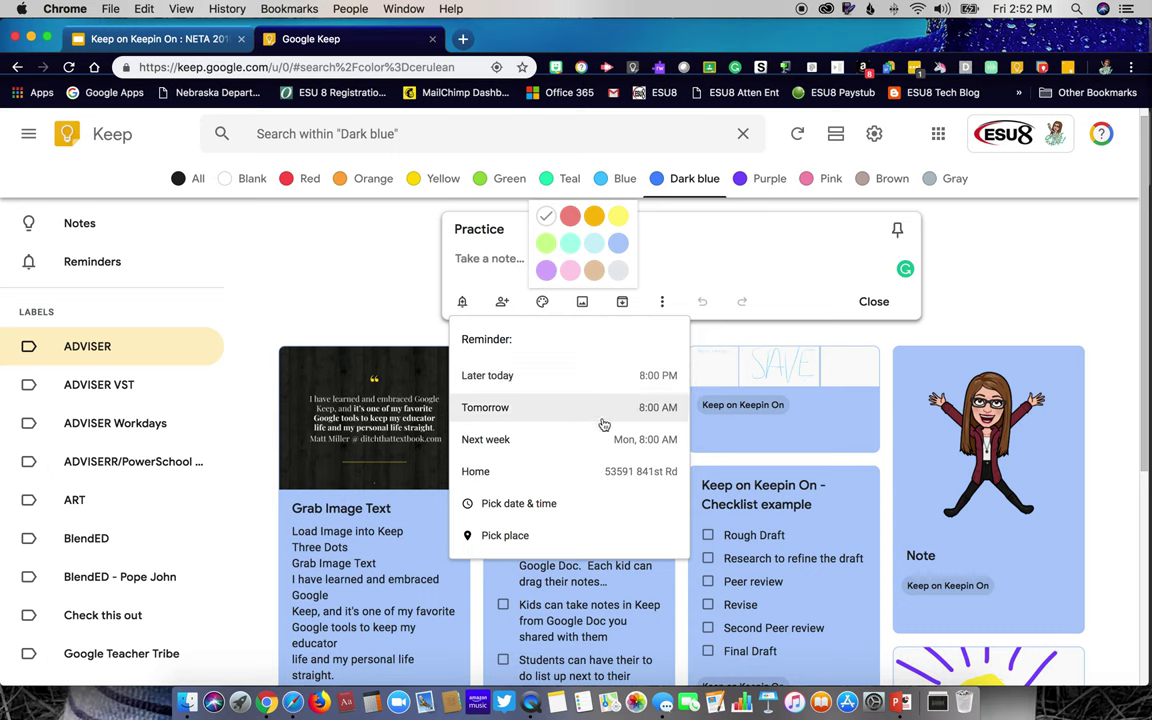
left_click(539, 512)
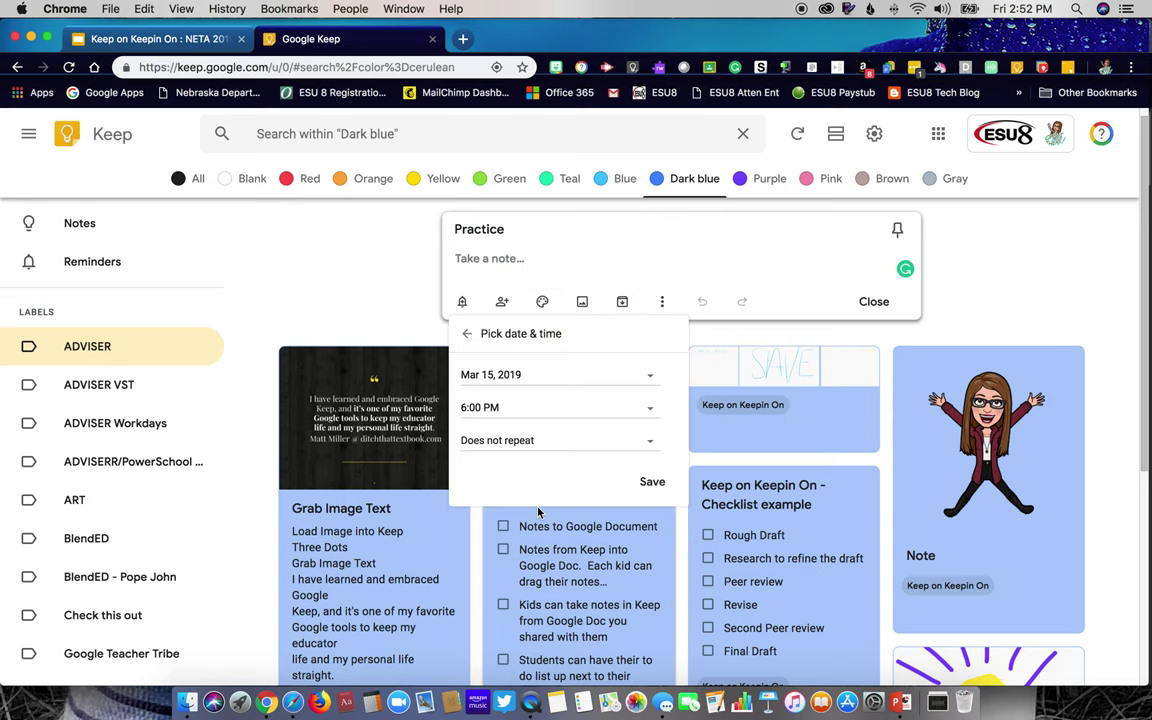
left_click(648, 378)
left_click(601, 492)
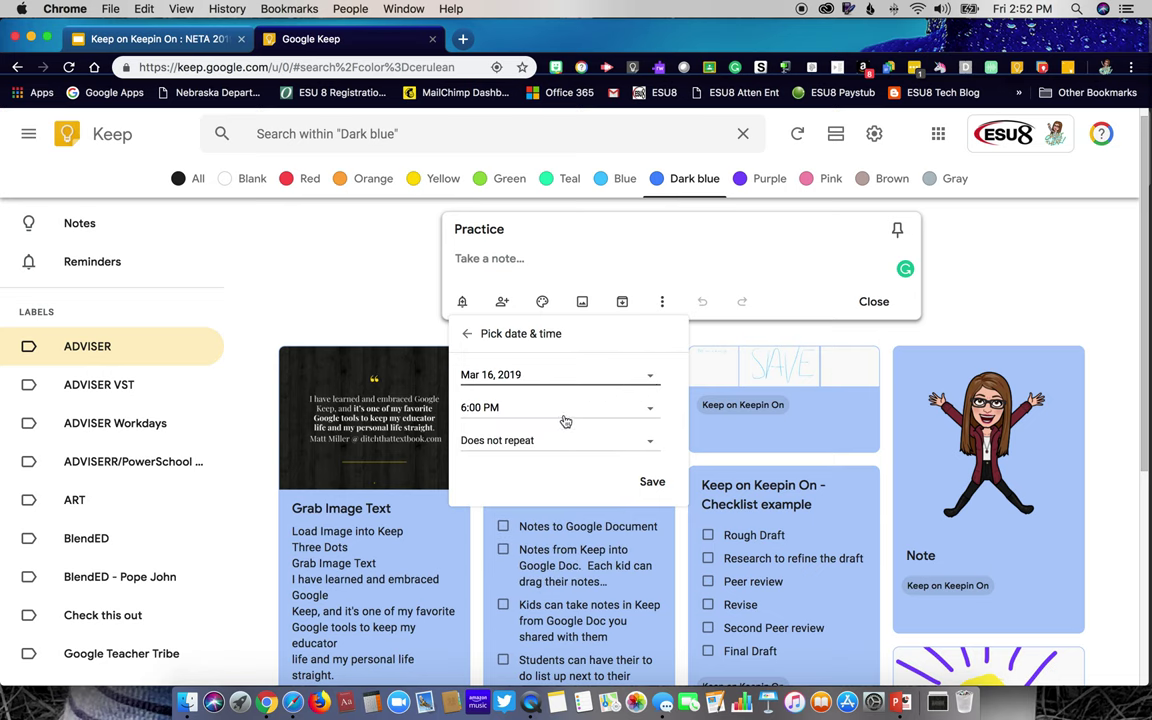
left_click(650, 409)
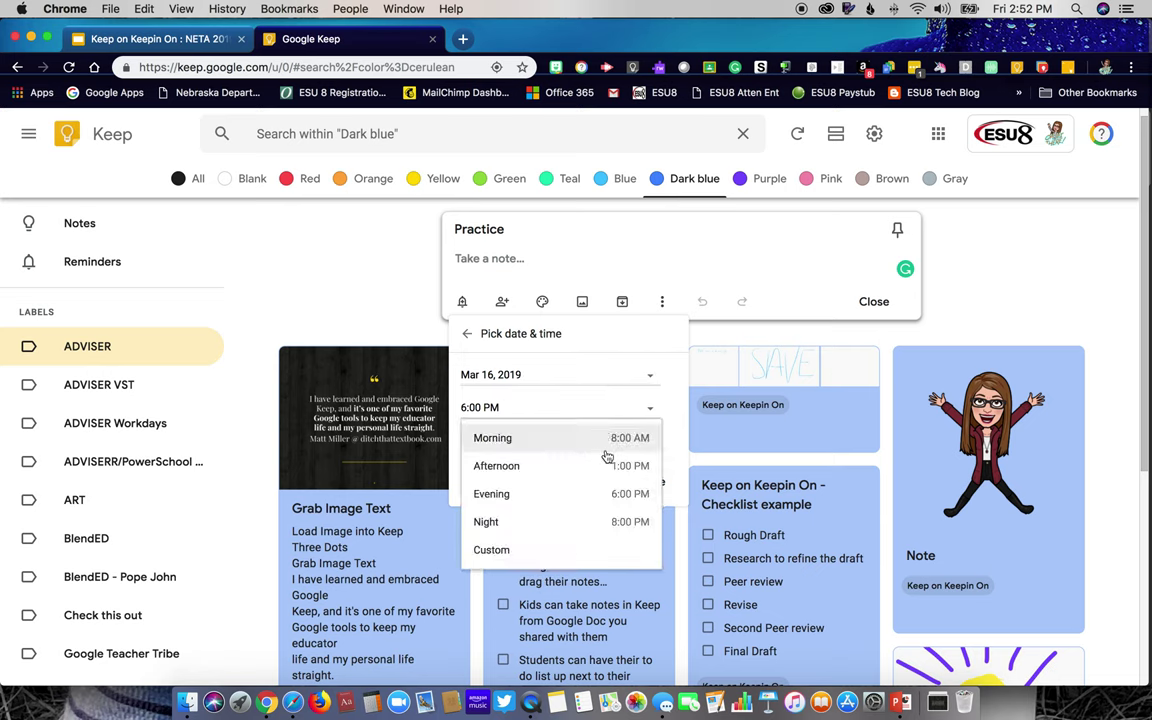
left_click(548, 558)
type("8")
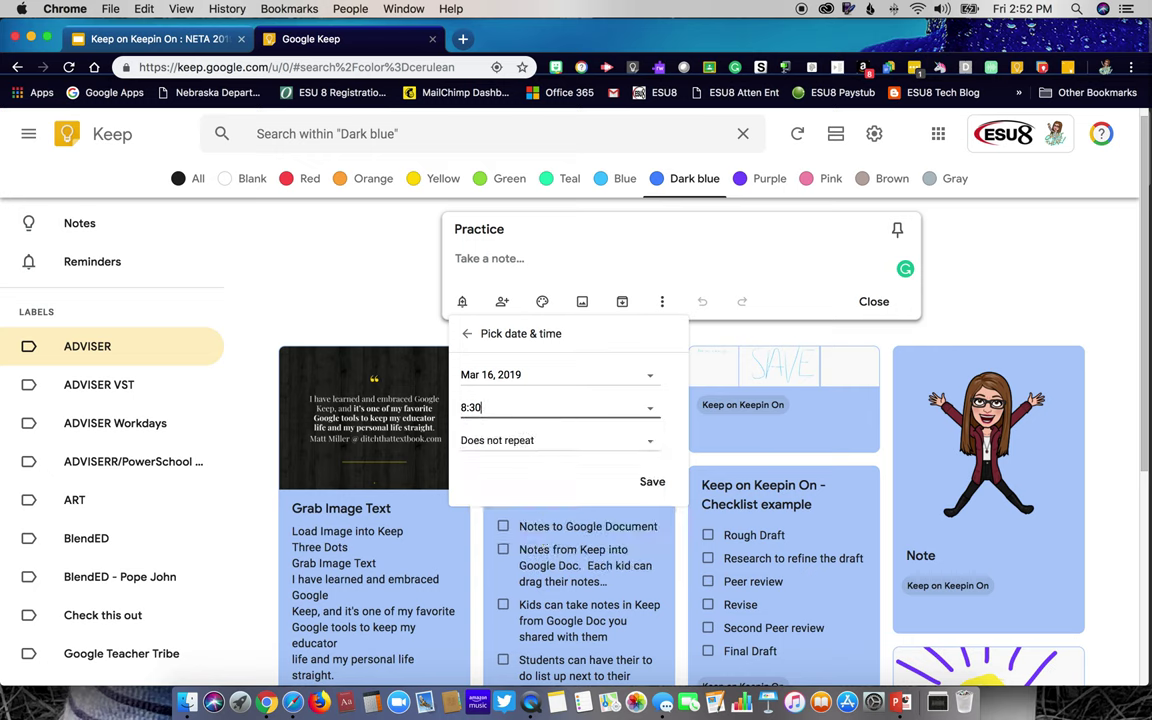
left_click(513, 442)
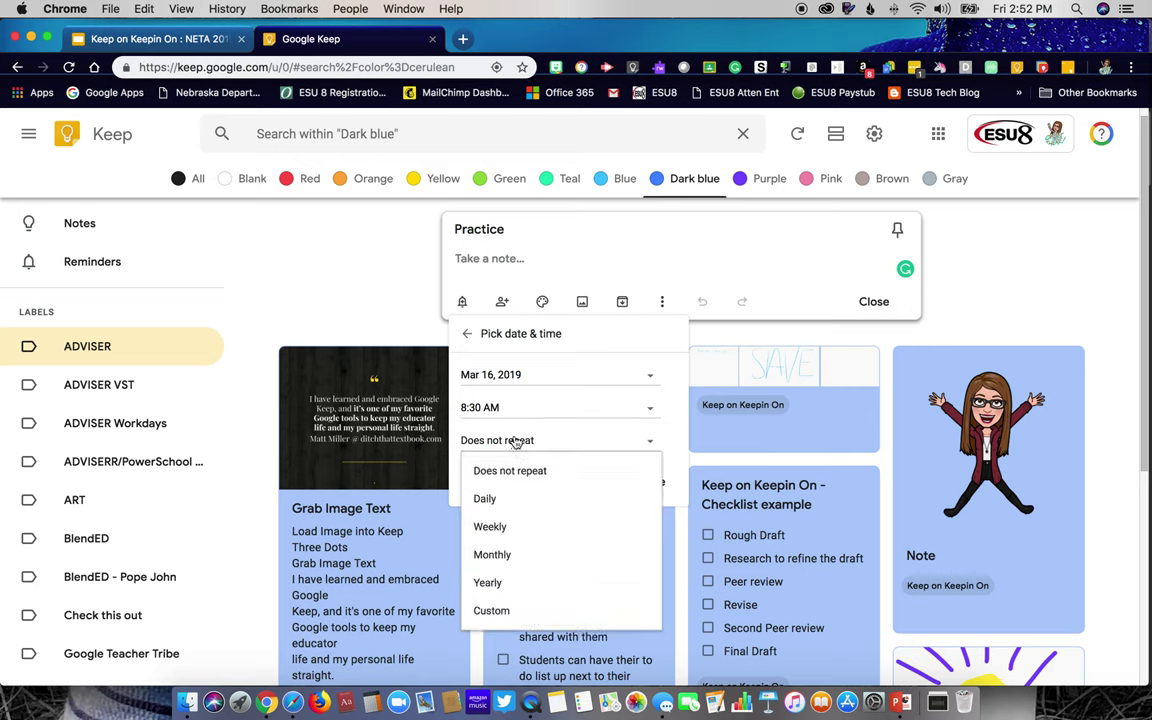
left_click(668, 443)
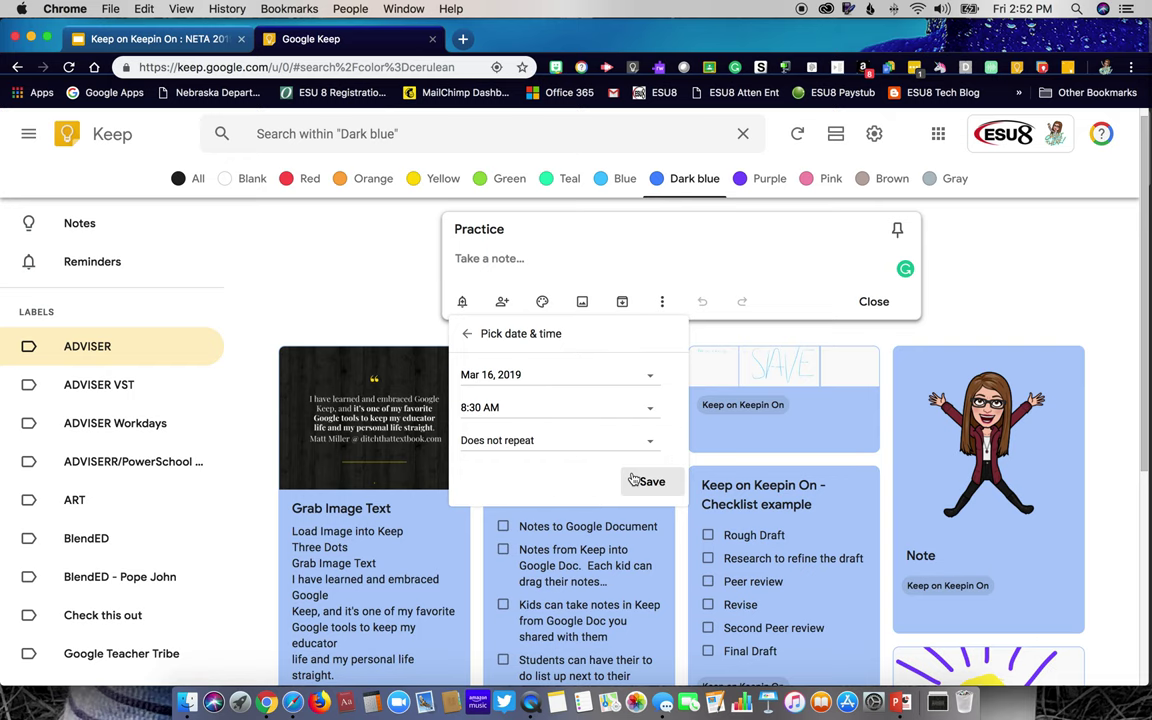
left_click(645, 483)
Set a place reminder on the Practice note for Target in Norfolk, NE.
left_click(463, 336)
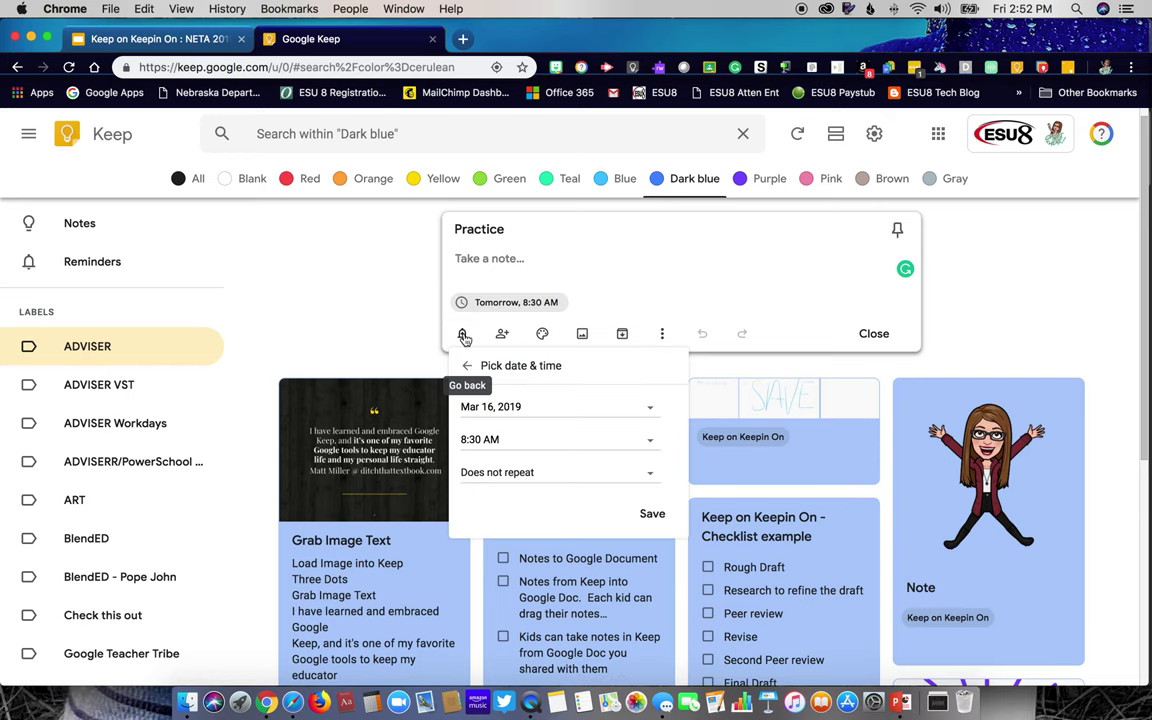
left_click(467, 366)
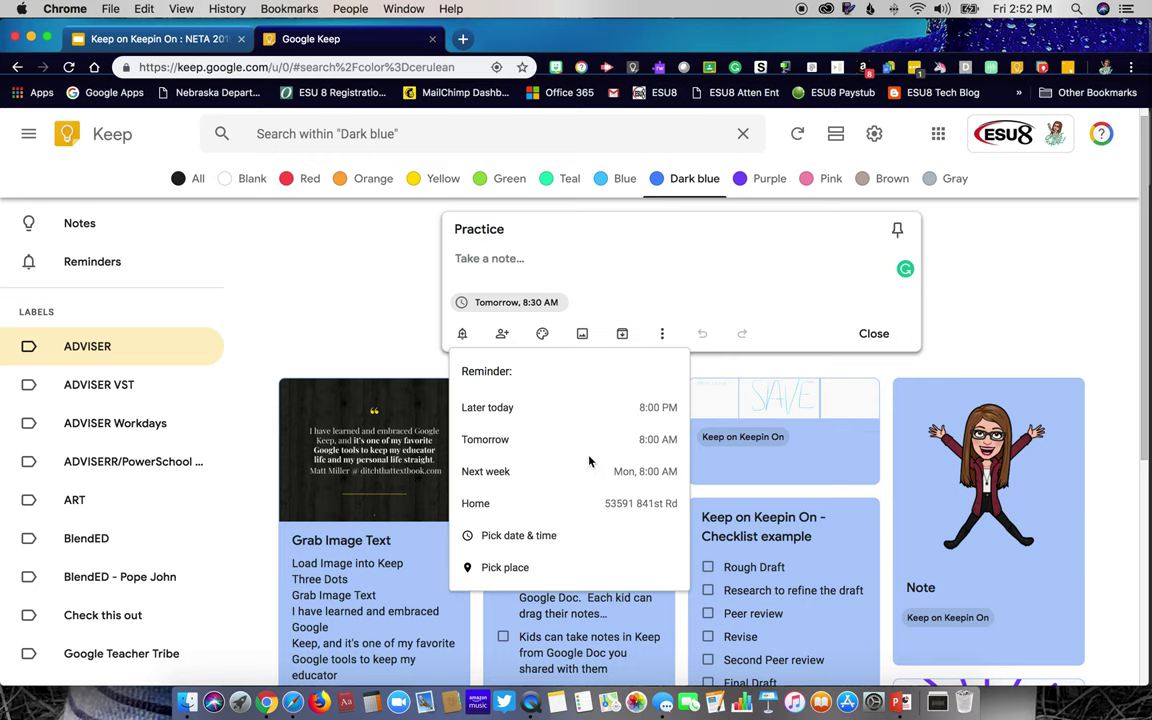
left_click(565, 568)
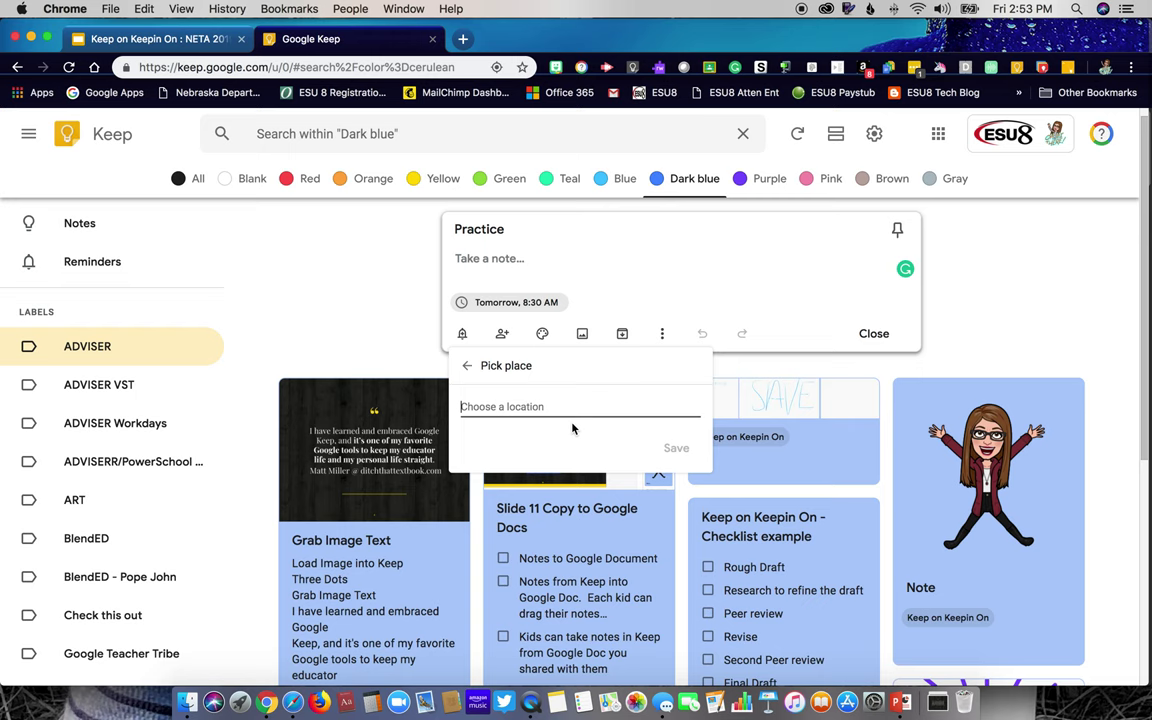
type("Target Norfolk")
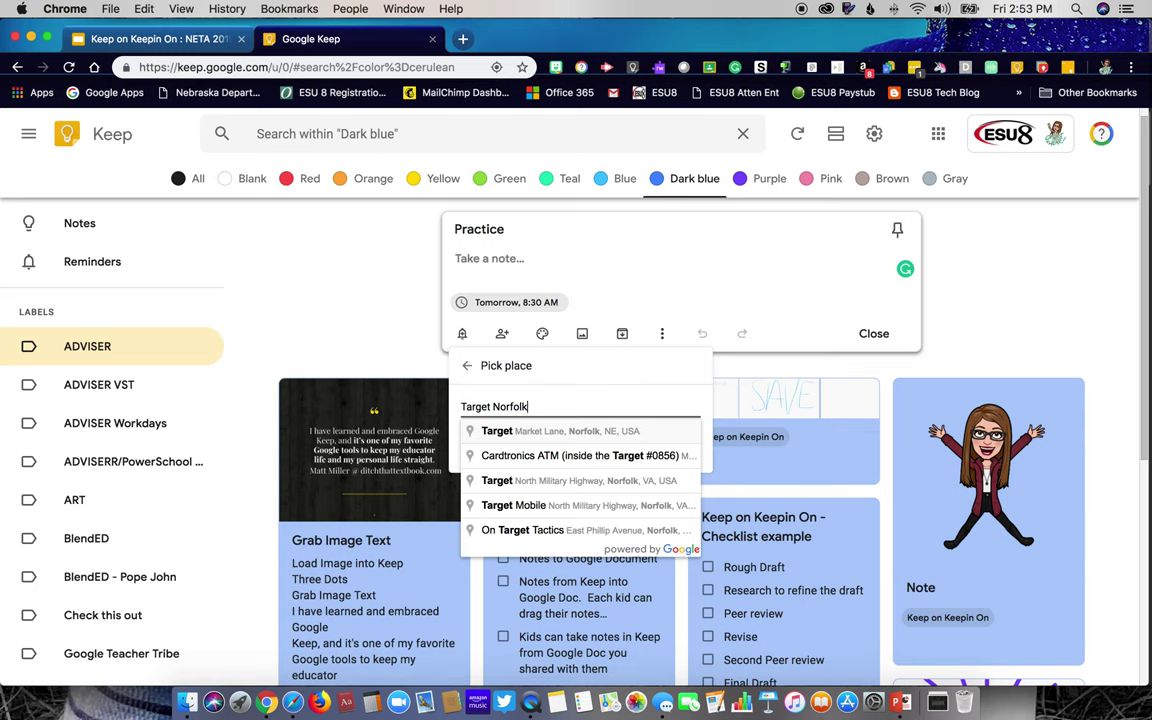
type(", NE")
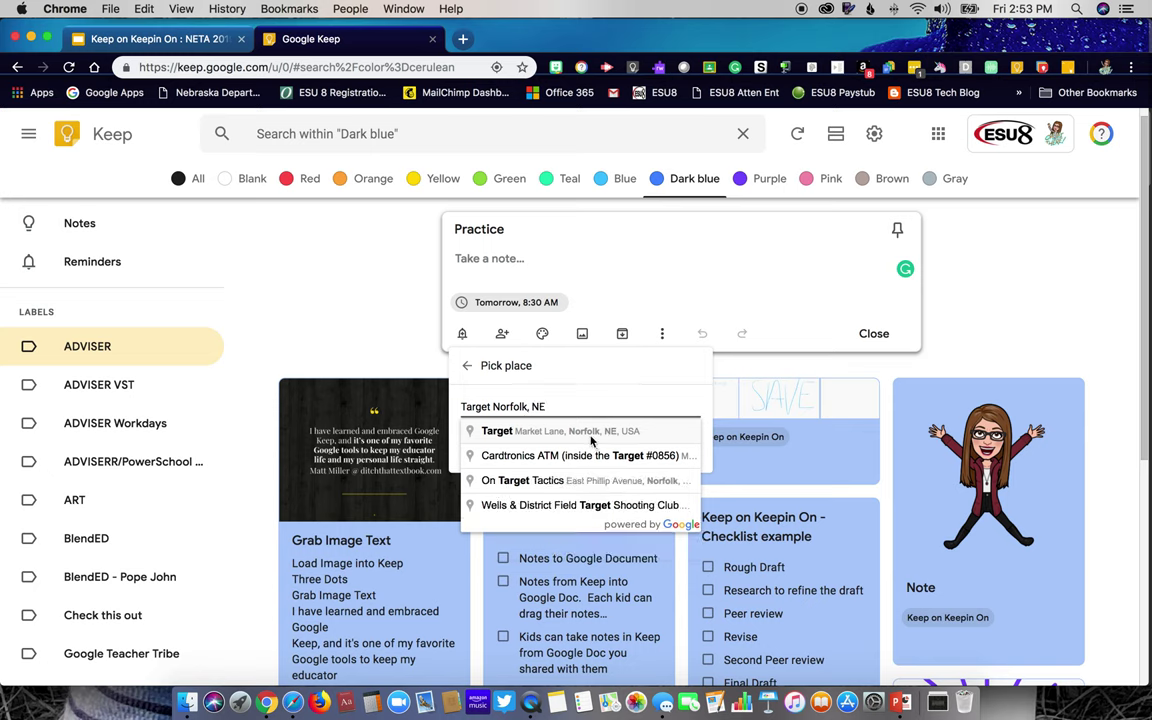
key("Return")
left_click(675, 449)
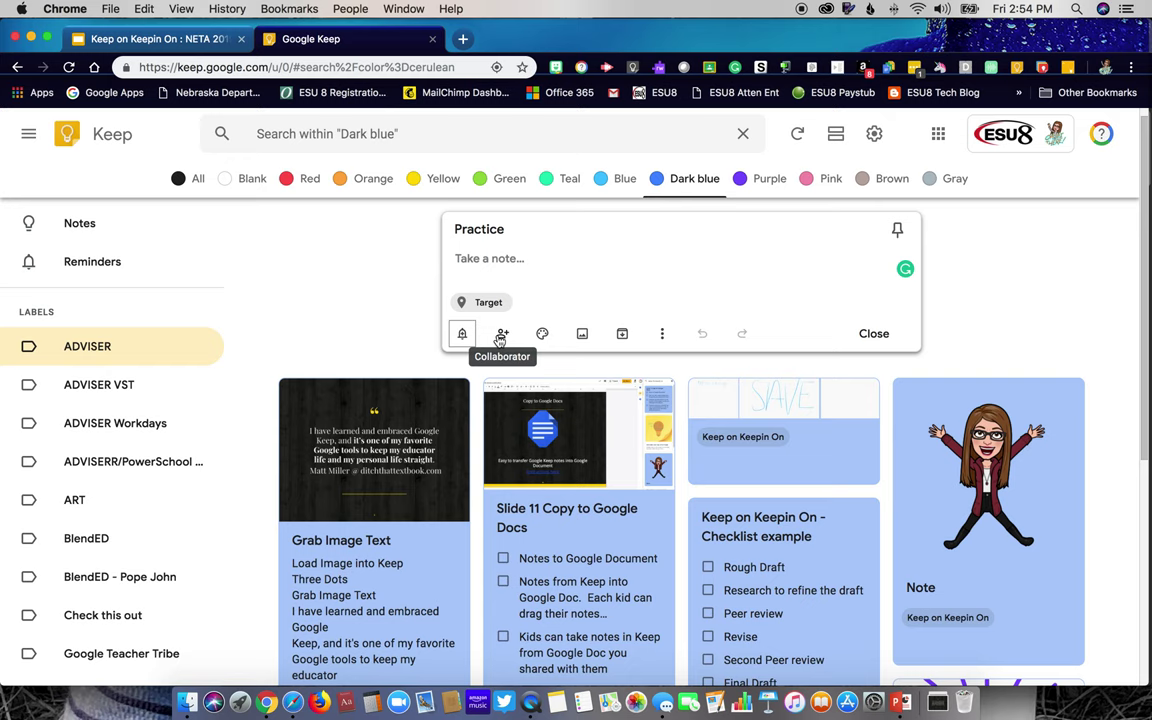
Add a collaborator to the Practice note by entering the person's e-mail address, and save the sharing change.
left_click(504, 337)
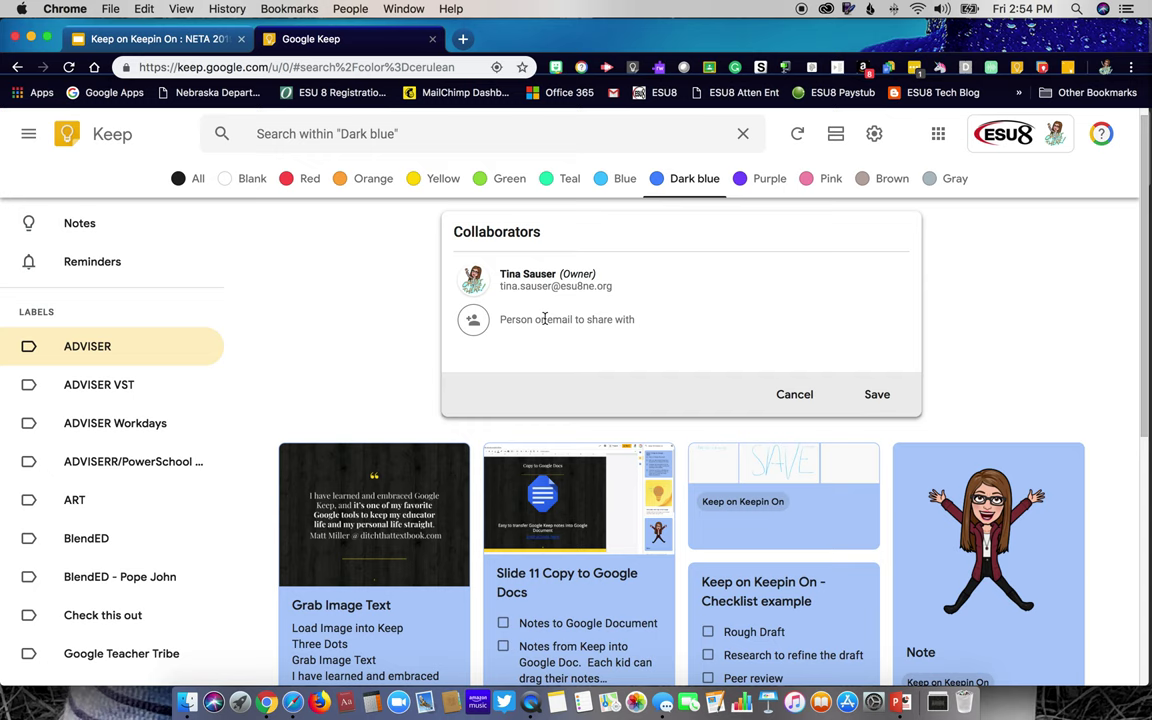
type("tt1")
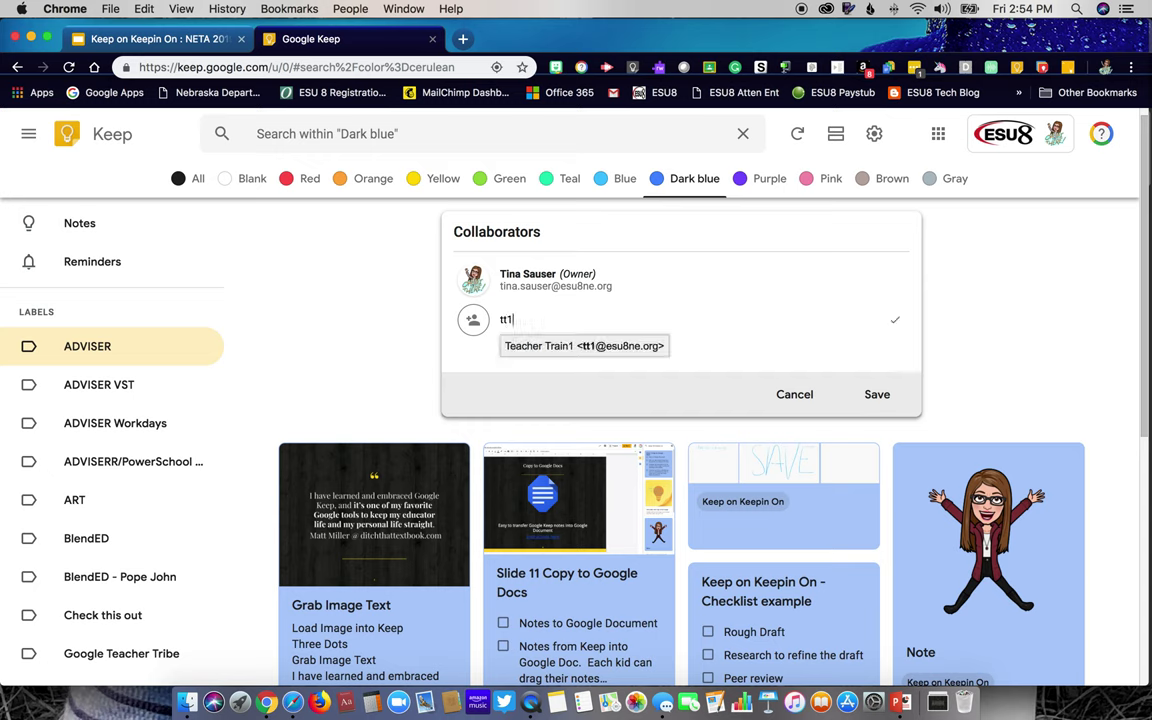
left_click(575, 346)
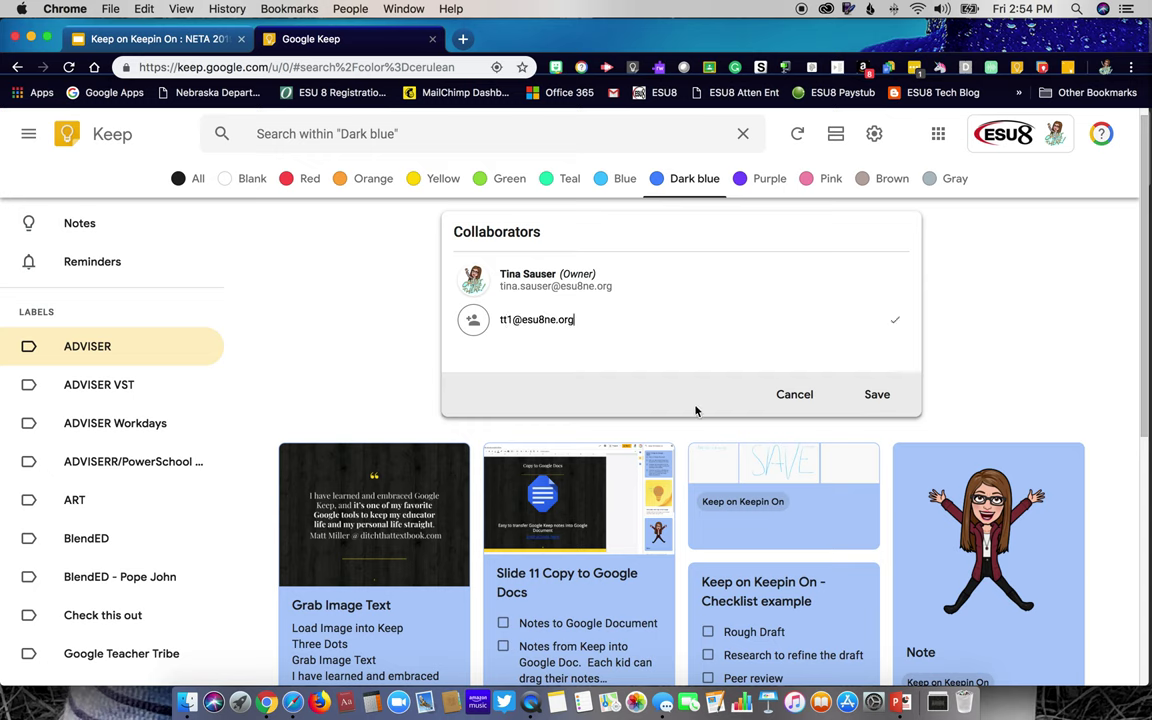
left_click(878, 396)
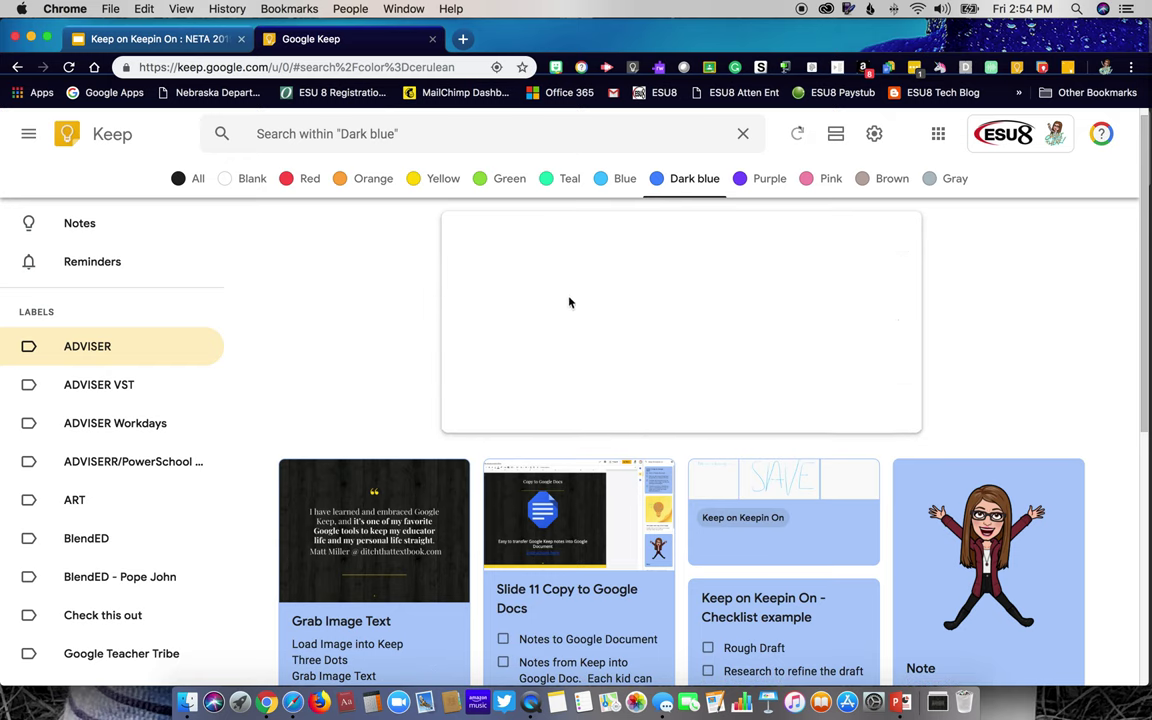
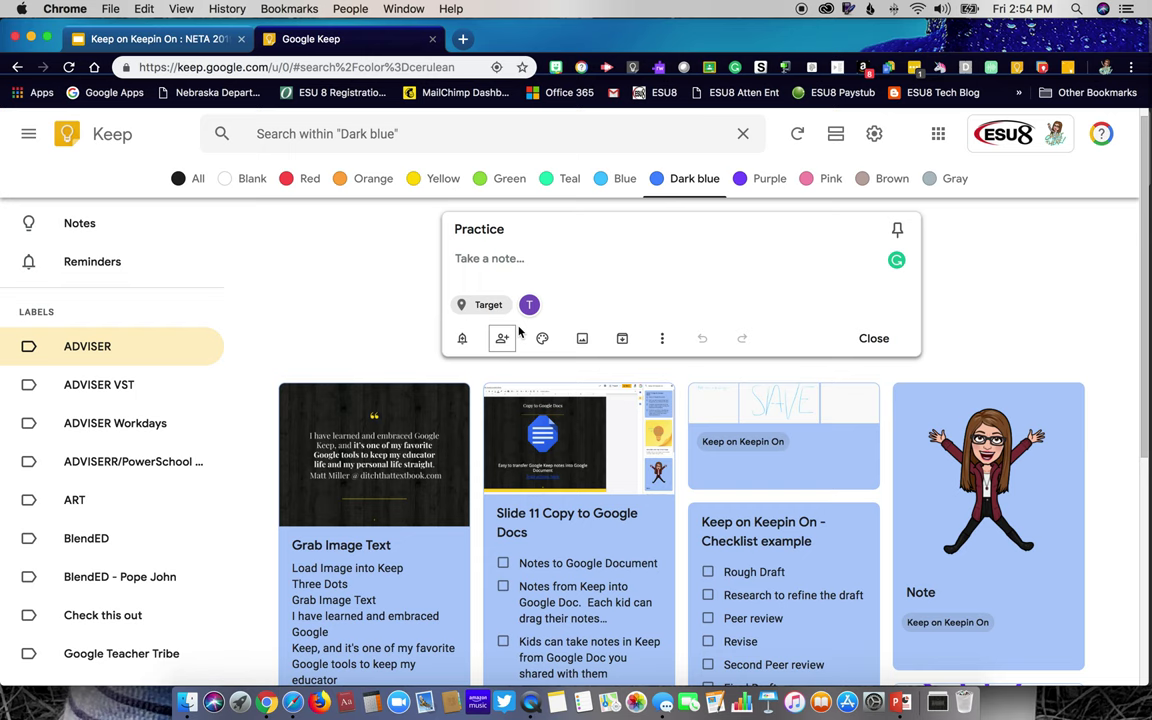
left_click(664, 340)
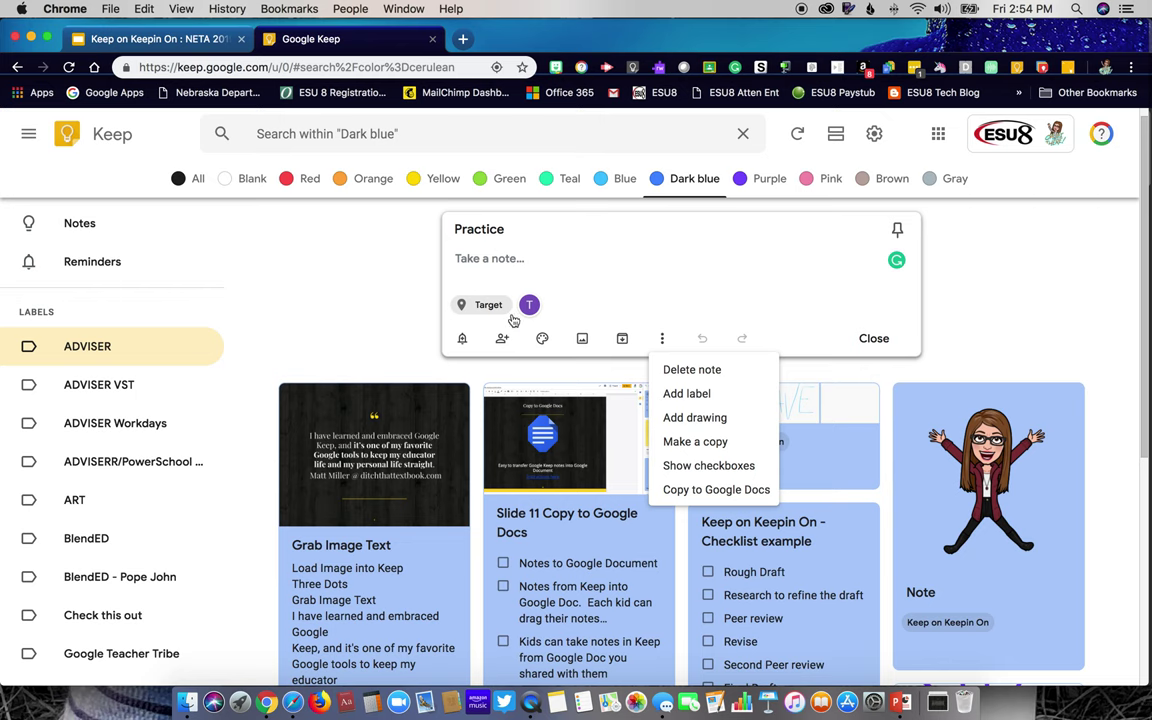
left_click(506, 268)
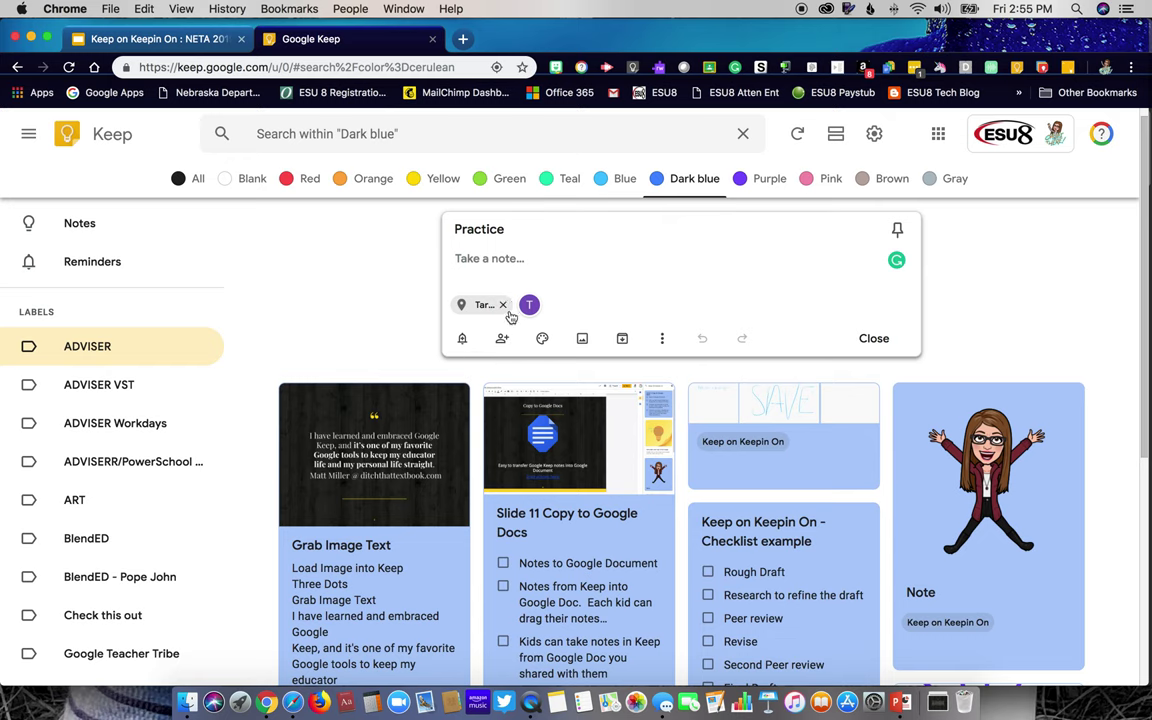
Check off Rough Draft in the "Keep on Keepin On - Checklist example" note and uncheck it again.
scroll(616, 402, "down", 3)
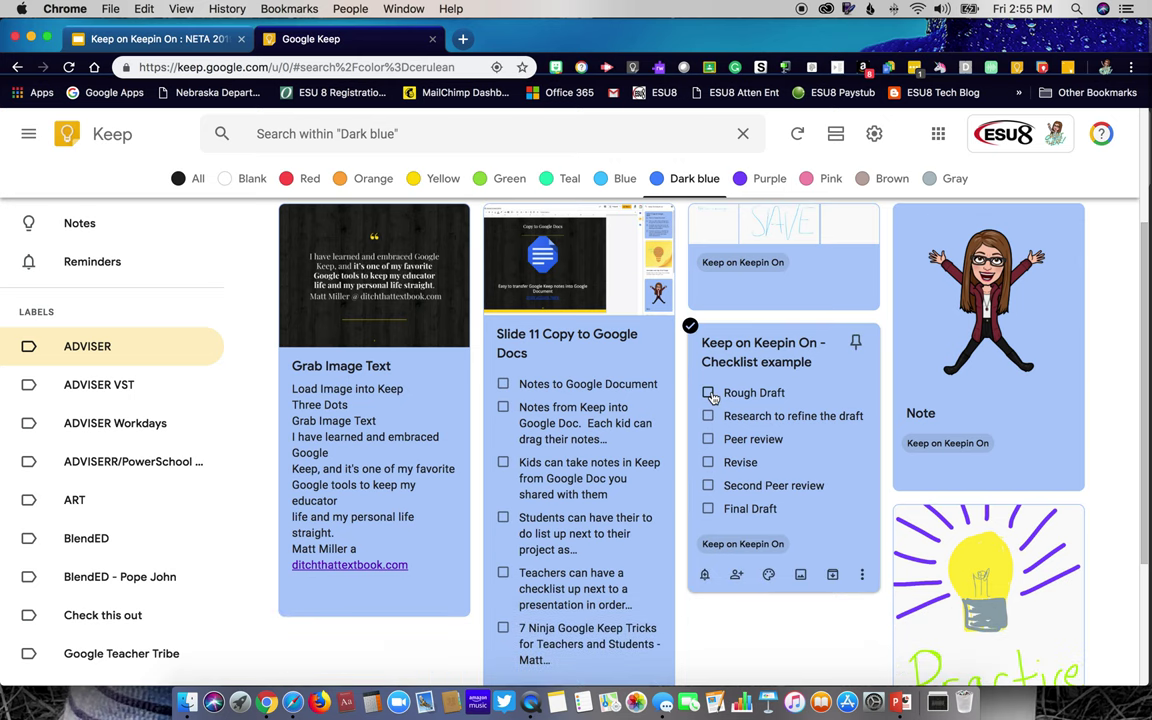
left_click(708, 393)
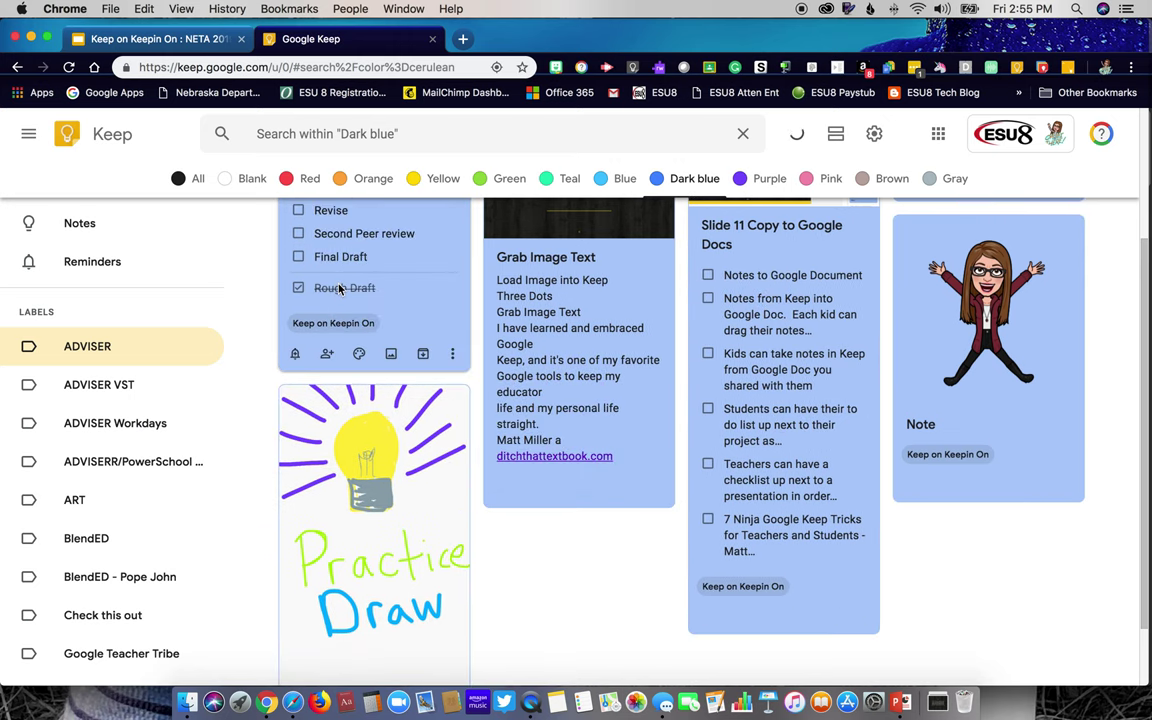
scroll(338, 289, "up", 3)
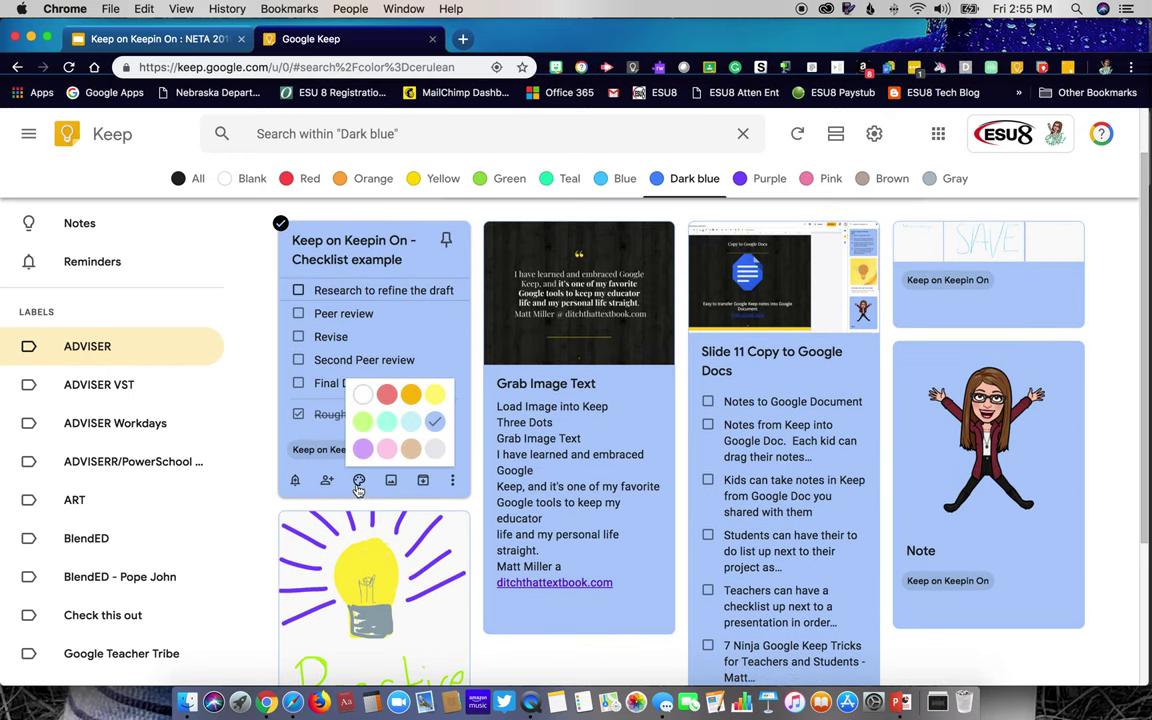
left_click(298, 415)
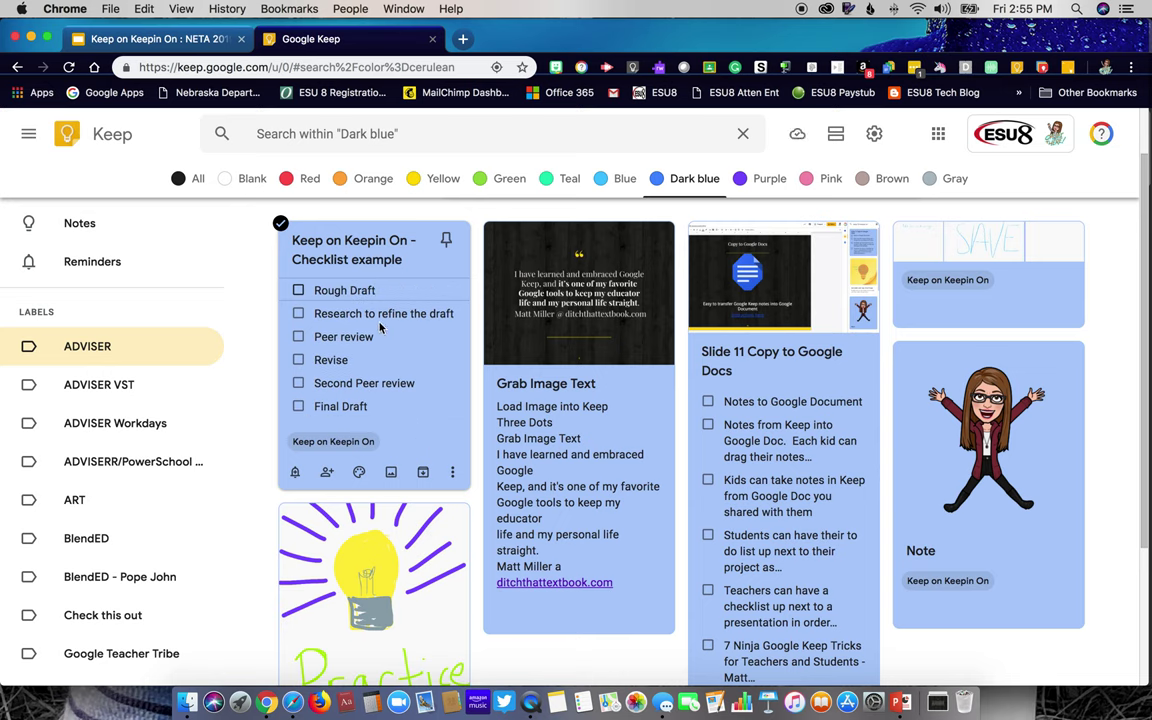
scroll(593, 417, "up", 2)
scroll(593, 417, "down", 3)
scroll(593, 417, "up", 3)
scroll(593, 418, "down", 1)
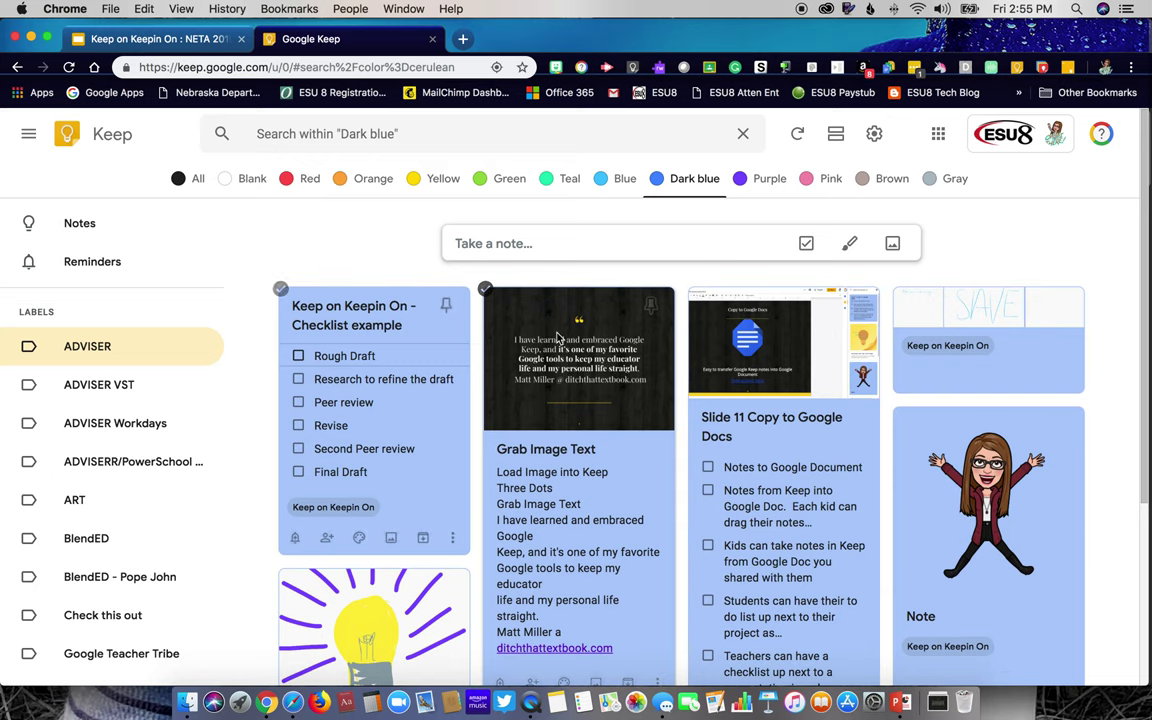
left_click(501, 246)
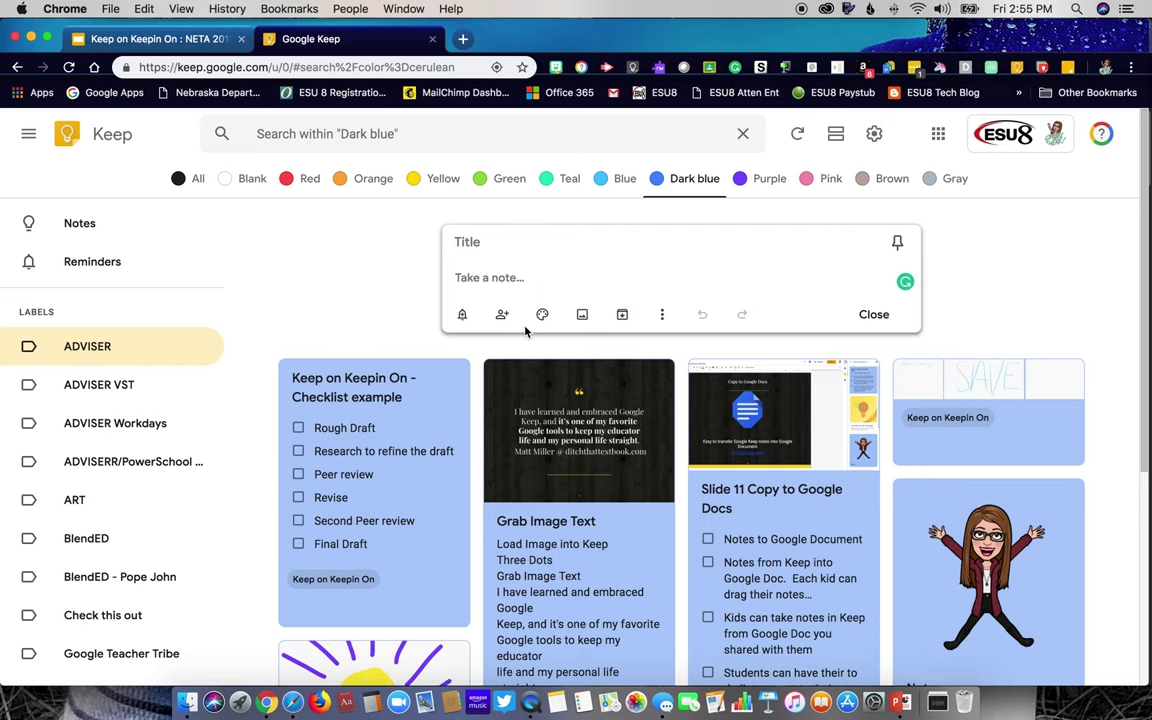
mouse_move(545, 323)
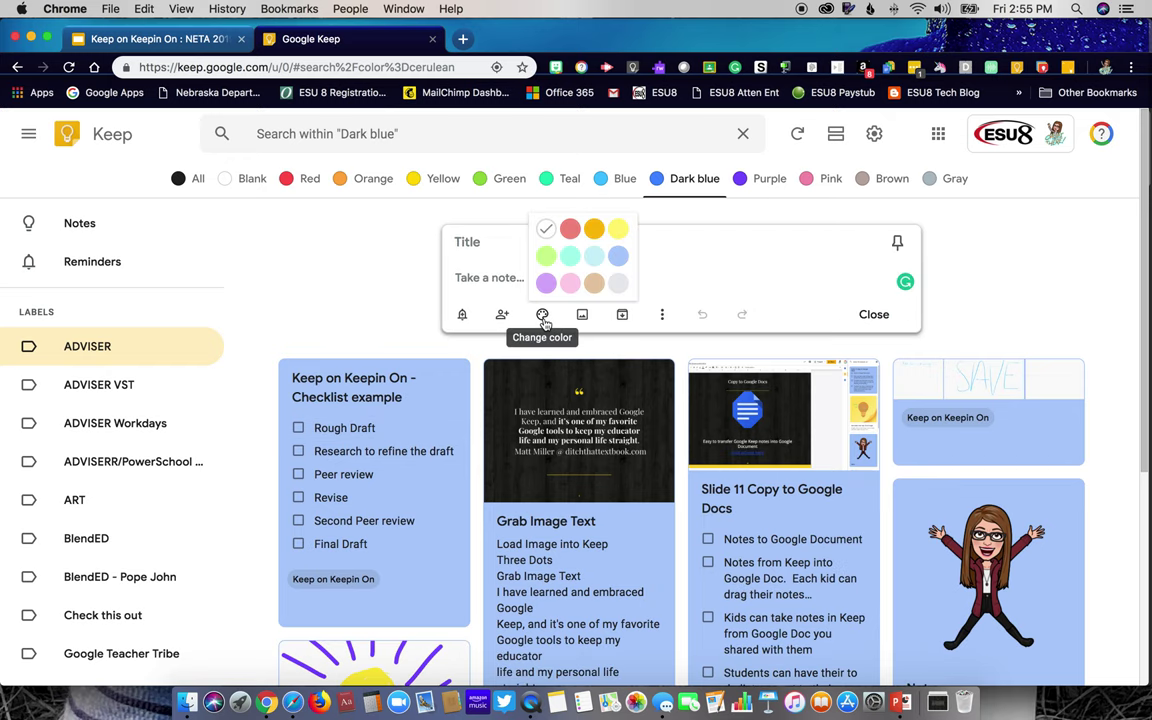
left_click(509, 240)
type("Pra")
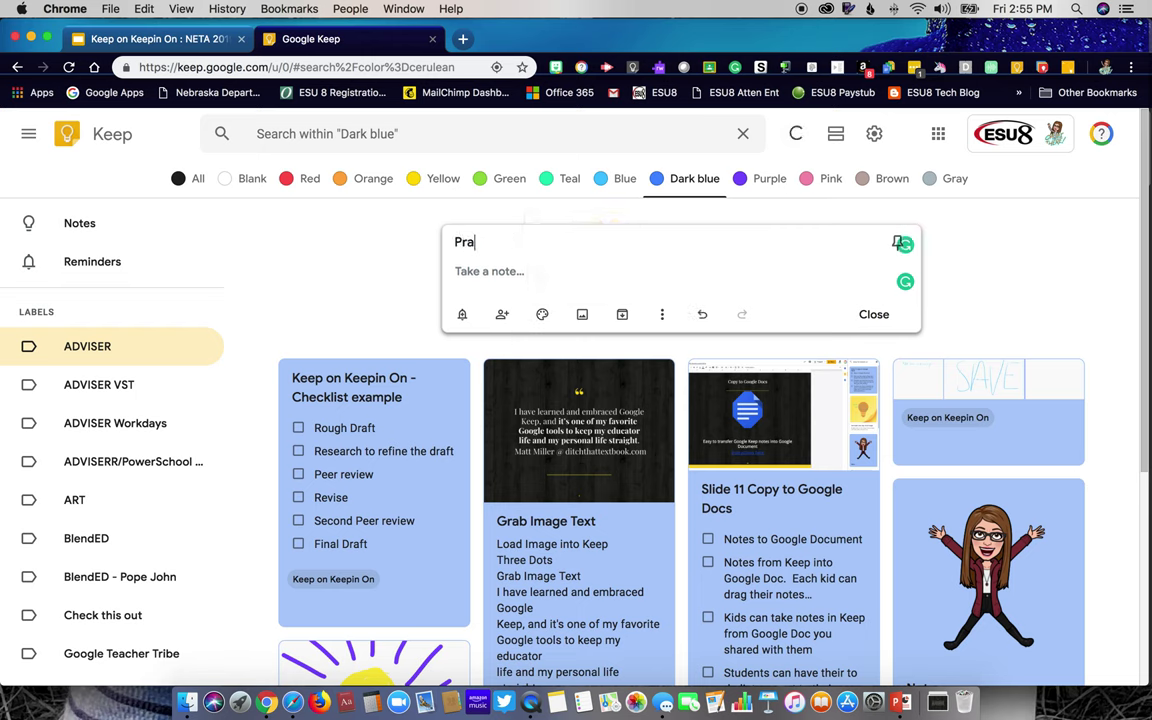
key("BackSpace")
key("BackSpace")
key("BackSpace")
Search within the dark blue notes for "practice".
left_click(383, 133)
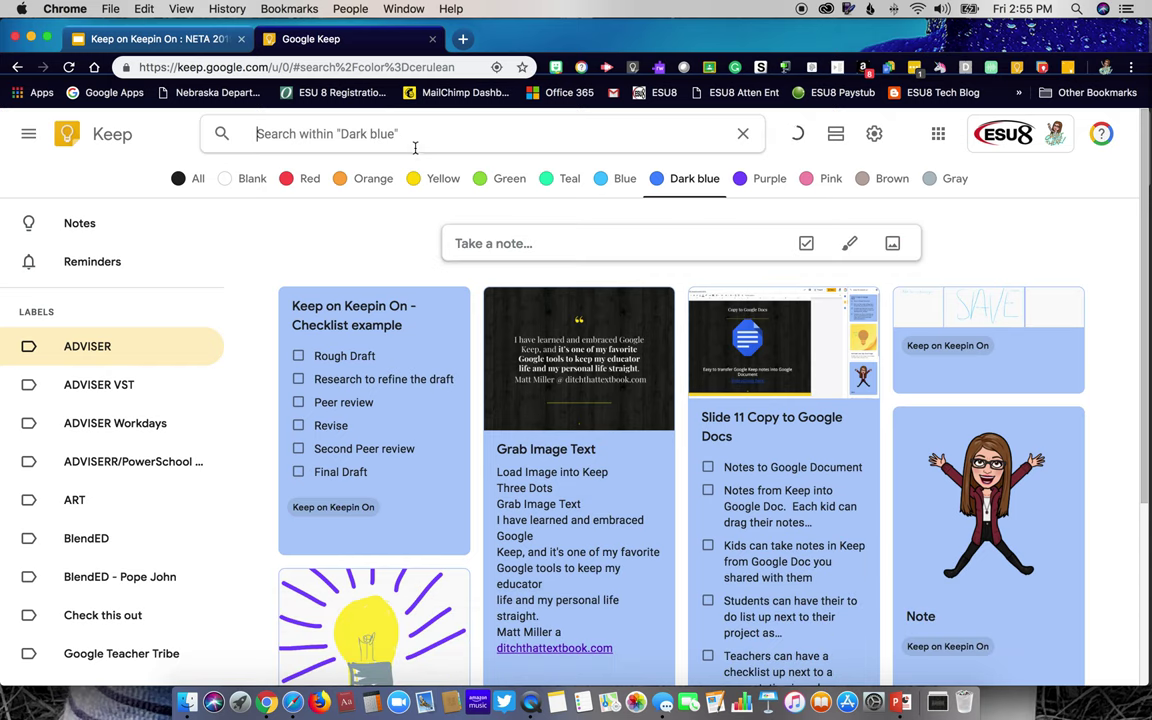
type("Pra")
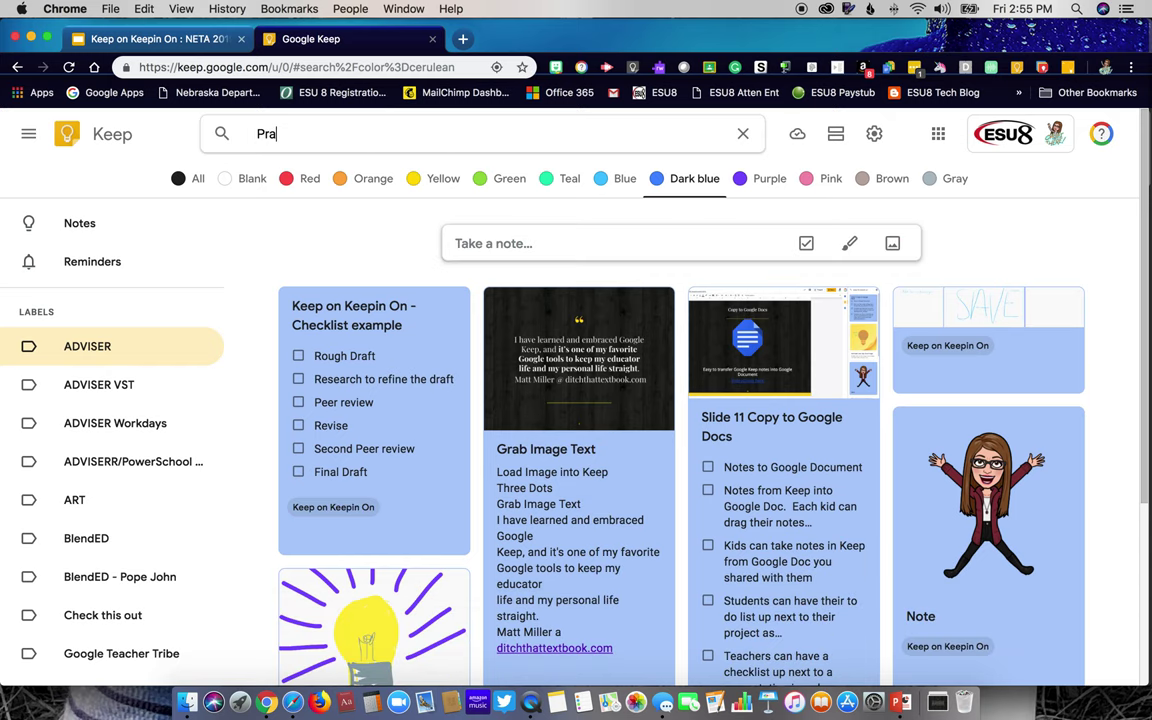
type("ct")
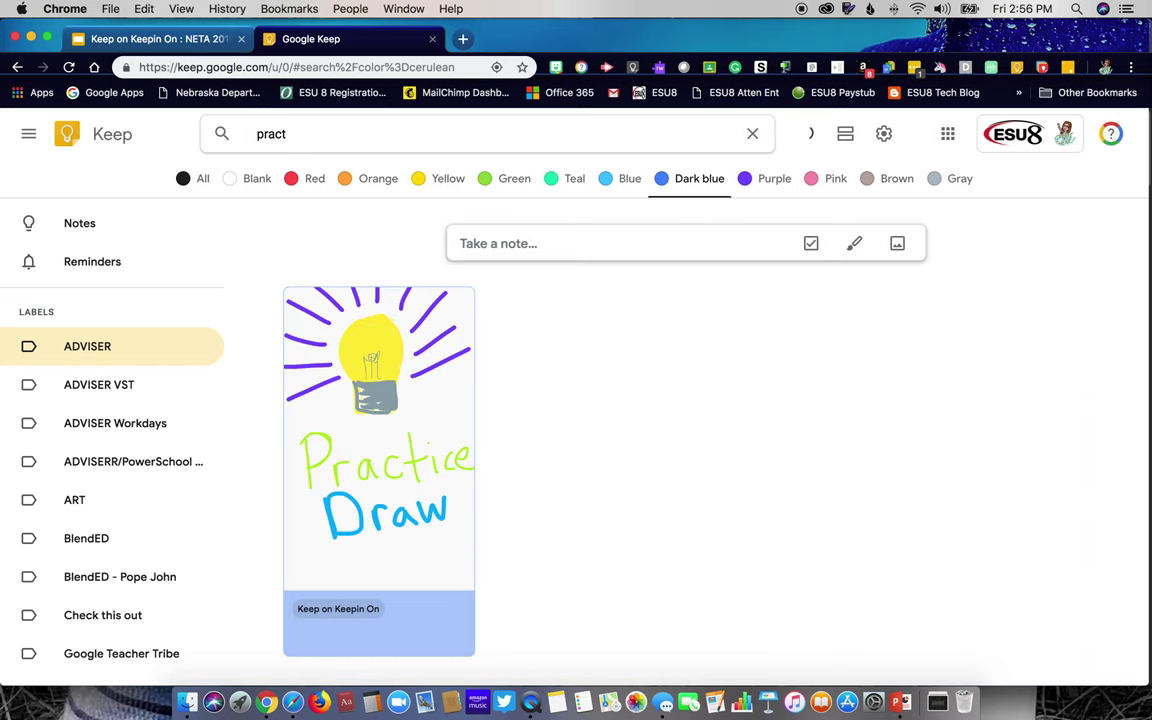
type("ice")
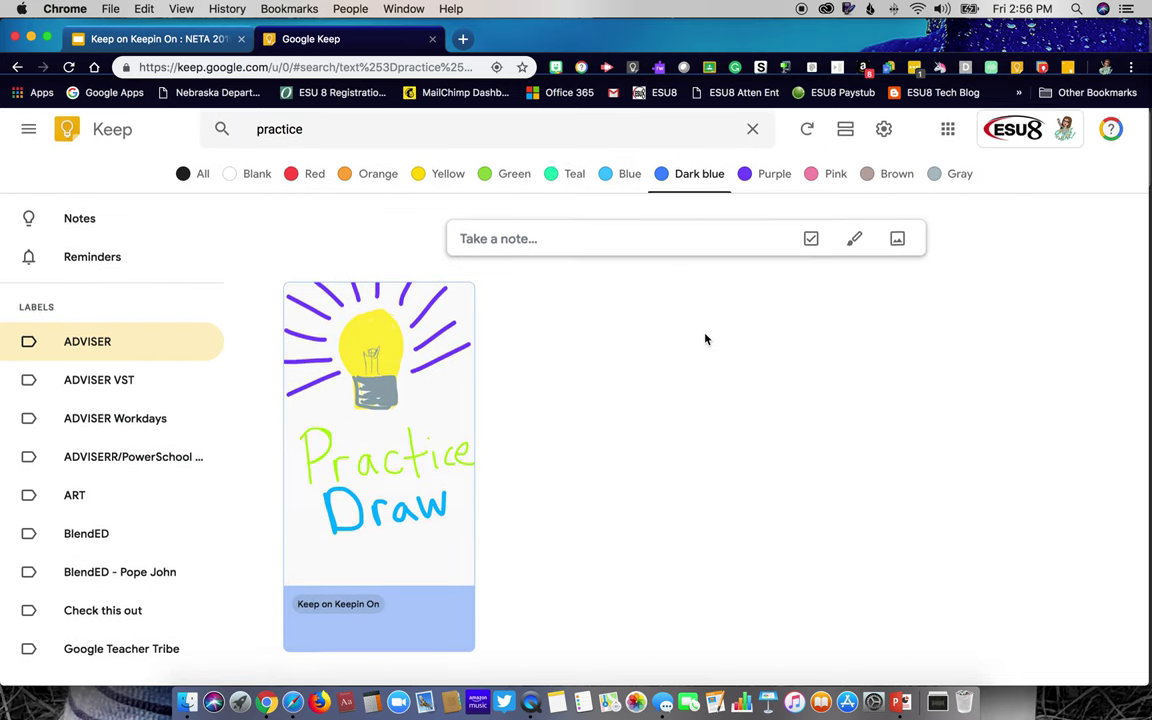
Search all notes for "practice" and archive the first Practice note in the results.
left_click(79, 225)
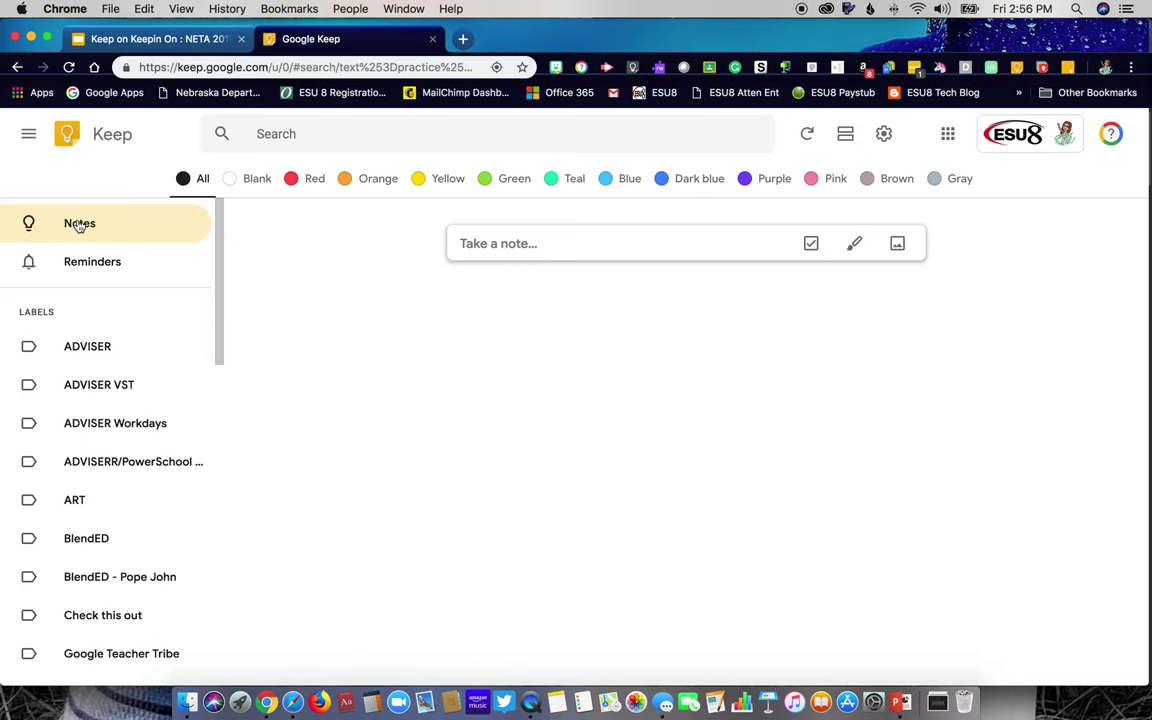
left_click(321, 133)
type("Pr")
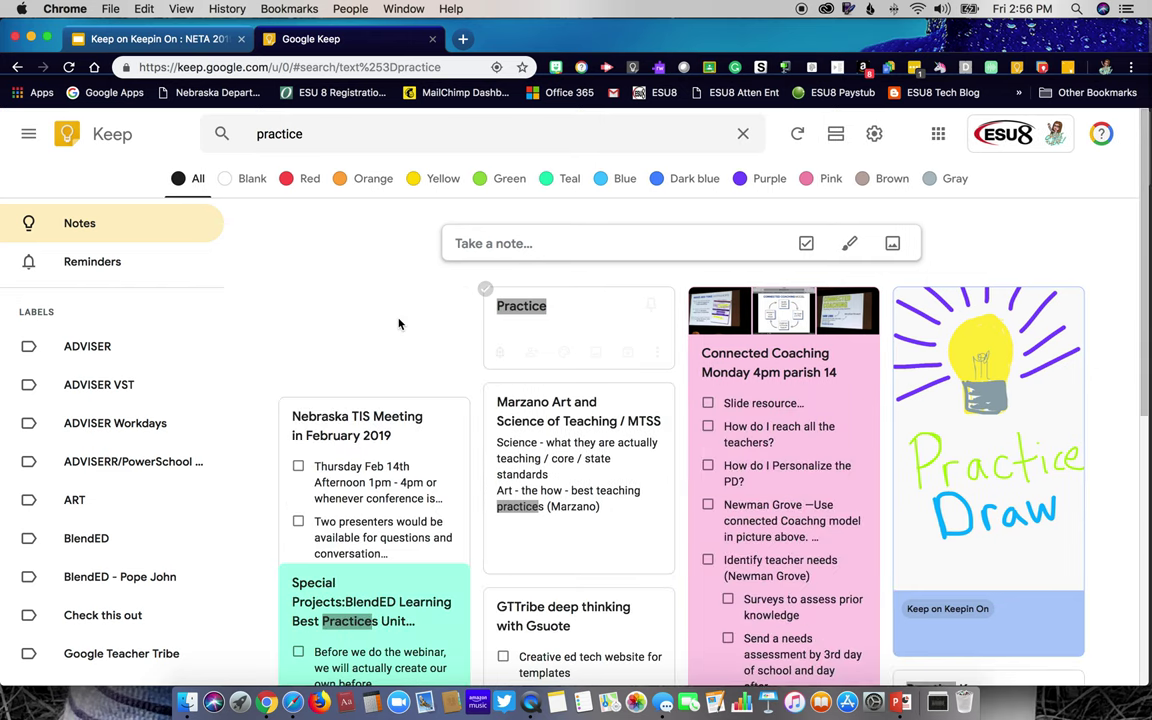
left_click(423, 352)
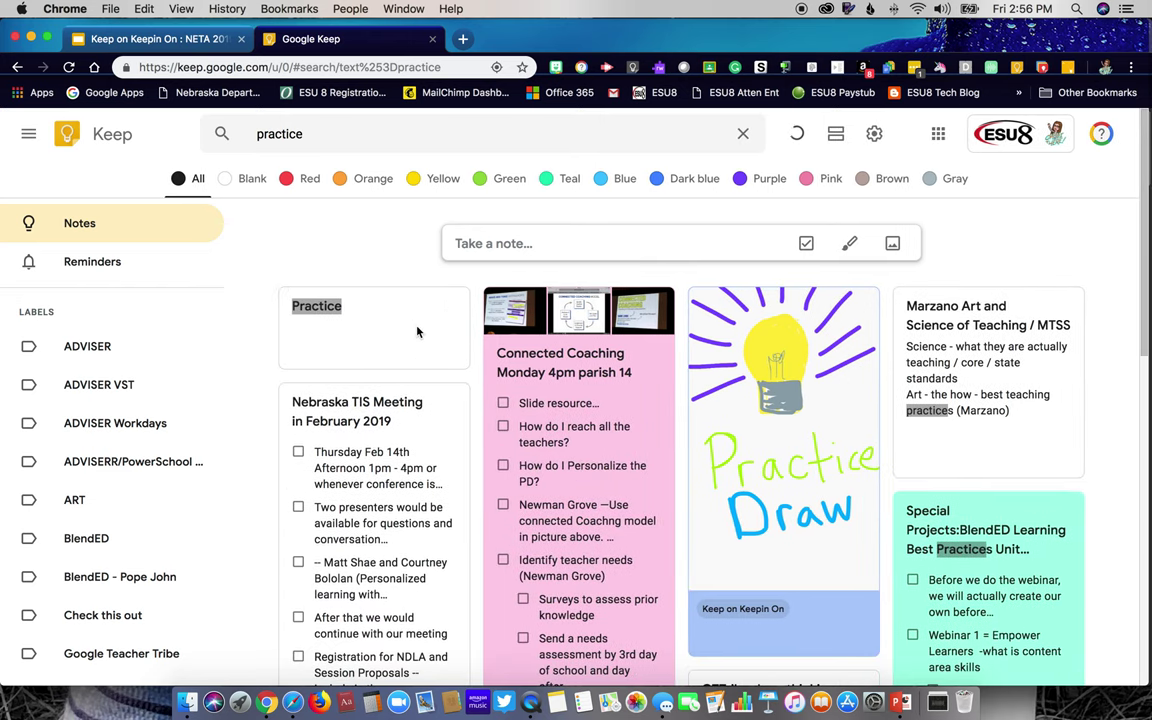
Open the remaining Practice note and change its color to dark blue.
left_click(405, 312)
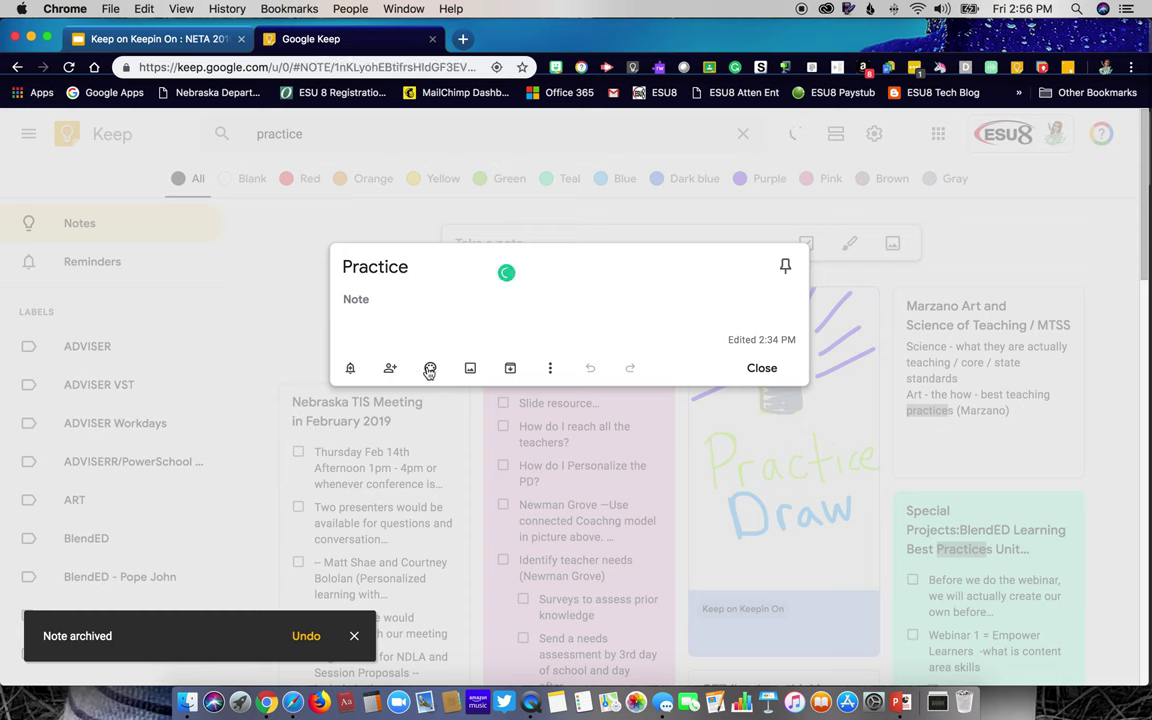
mouse_move(432, 370)
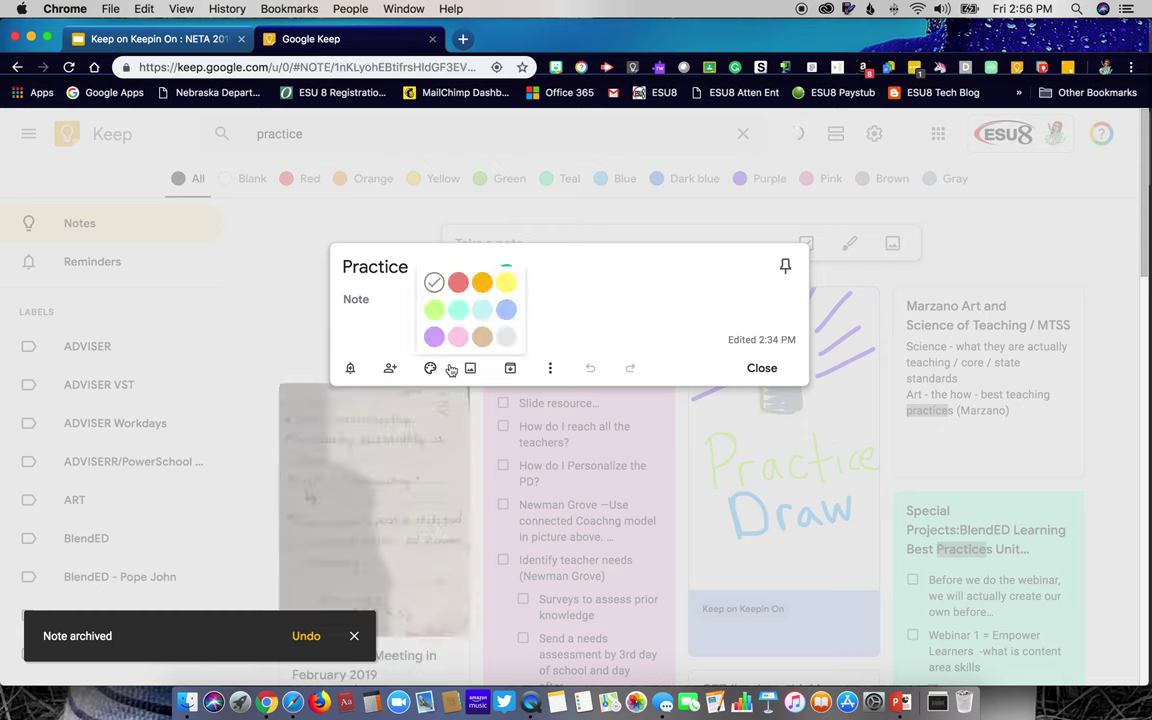
left_click(505, 314)
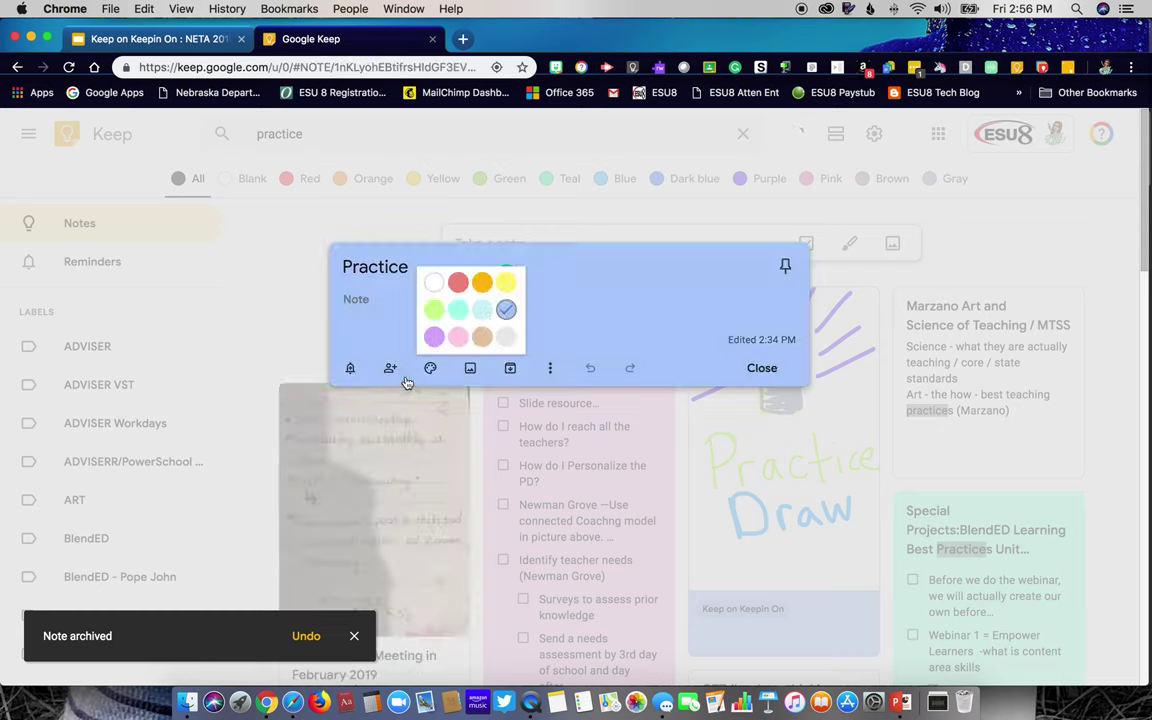
Add the label "Keep on Keepin On" to the Practice note and close the note.
left_click(550, 370)
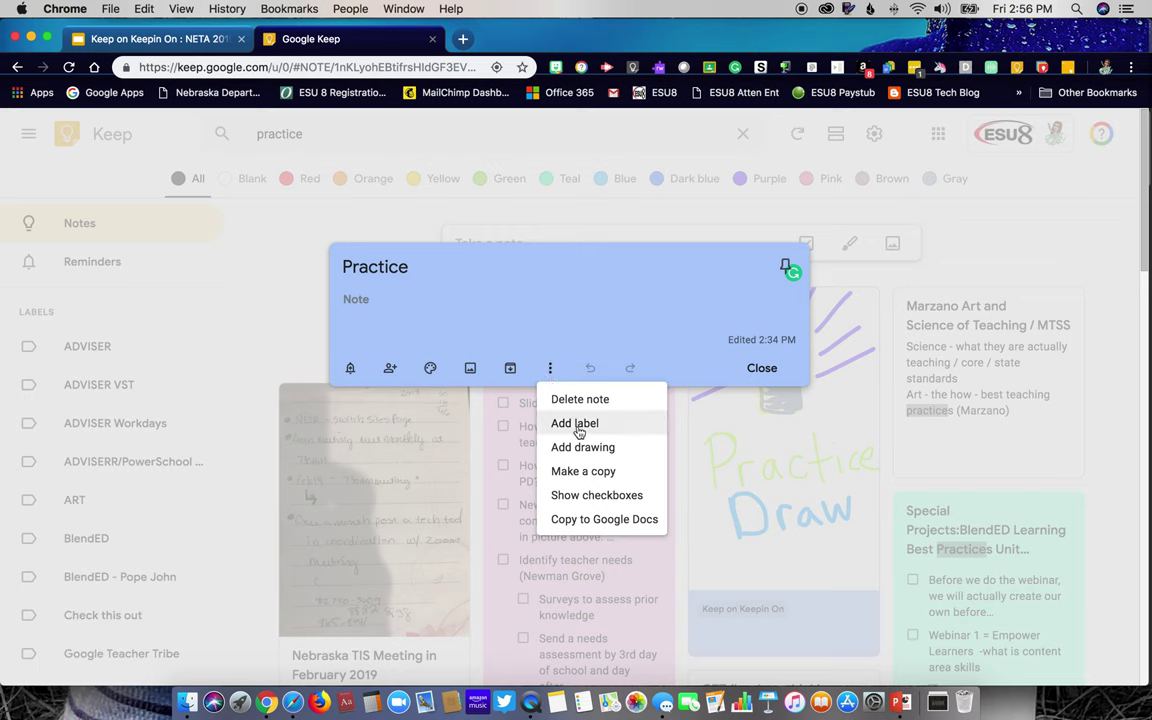
left_click(577, 425)
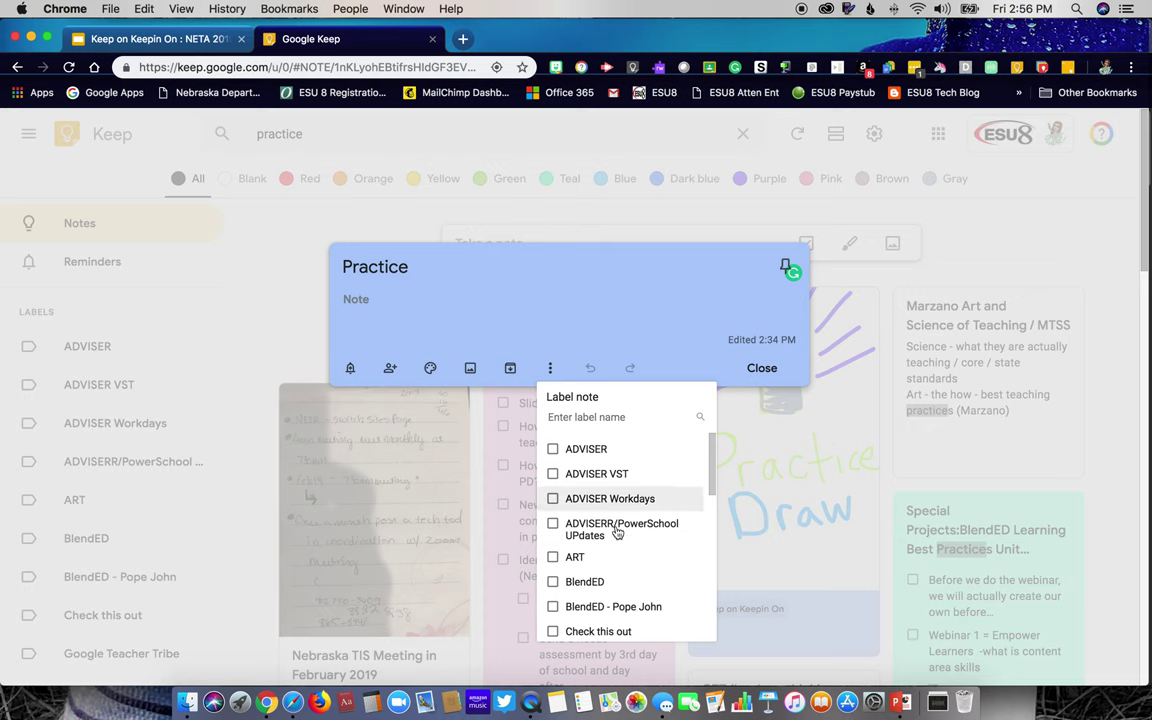
scroll(597, 538, "down", 3)
scroll(597, 543, "down", 6)
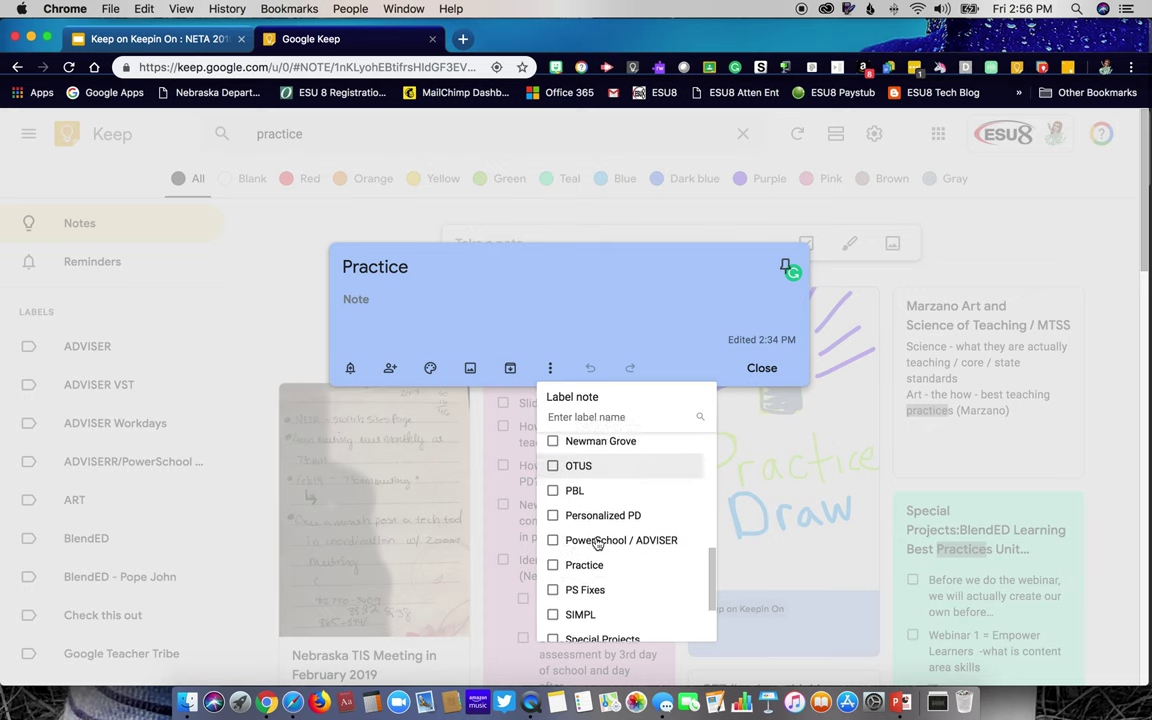
scroll(597, 543, "up", 3)
scroll(597, 543, "up", 1)
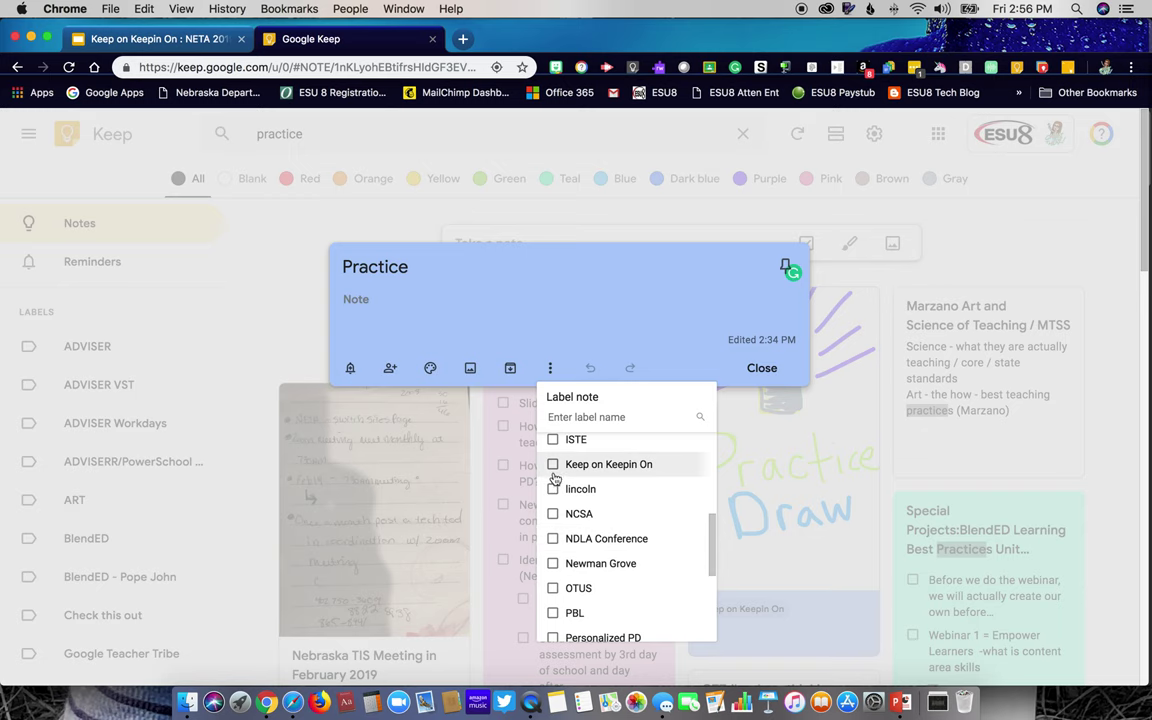
left_click(595, 478)
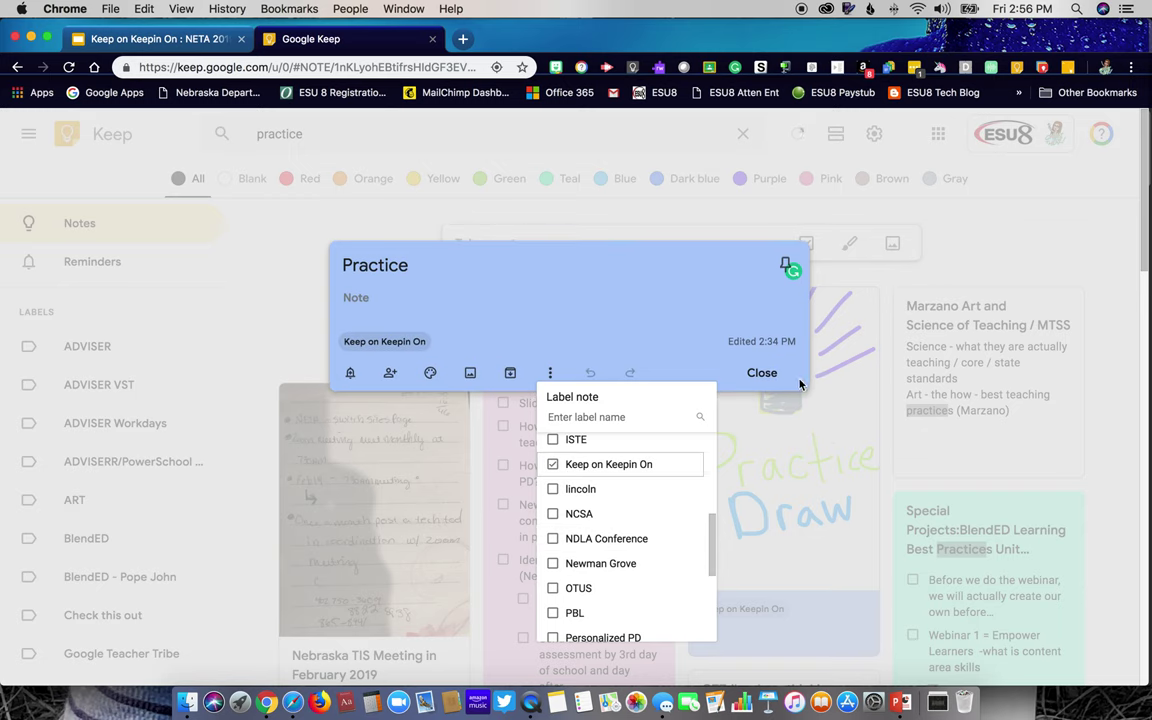
left_click(766, 381)
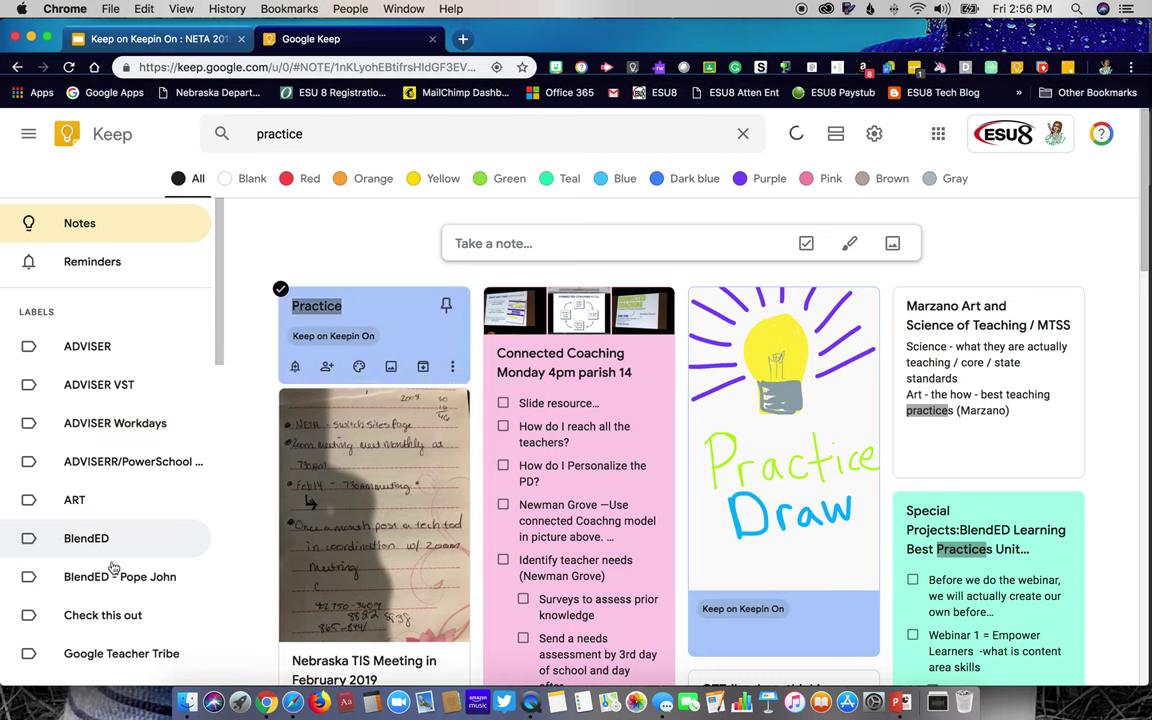
Show only the notes labeled "Keep on Keepin On".
scroll(113, 568, "down", 10)
scroll(113, 568, "up", 4)
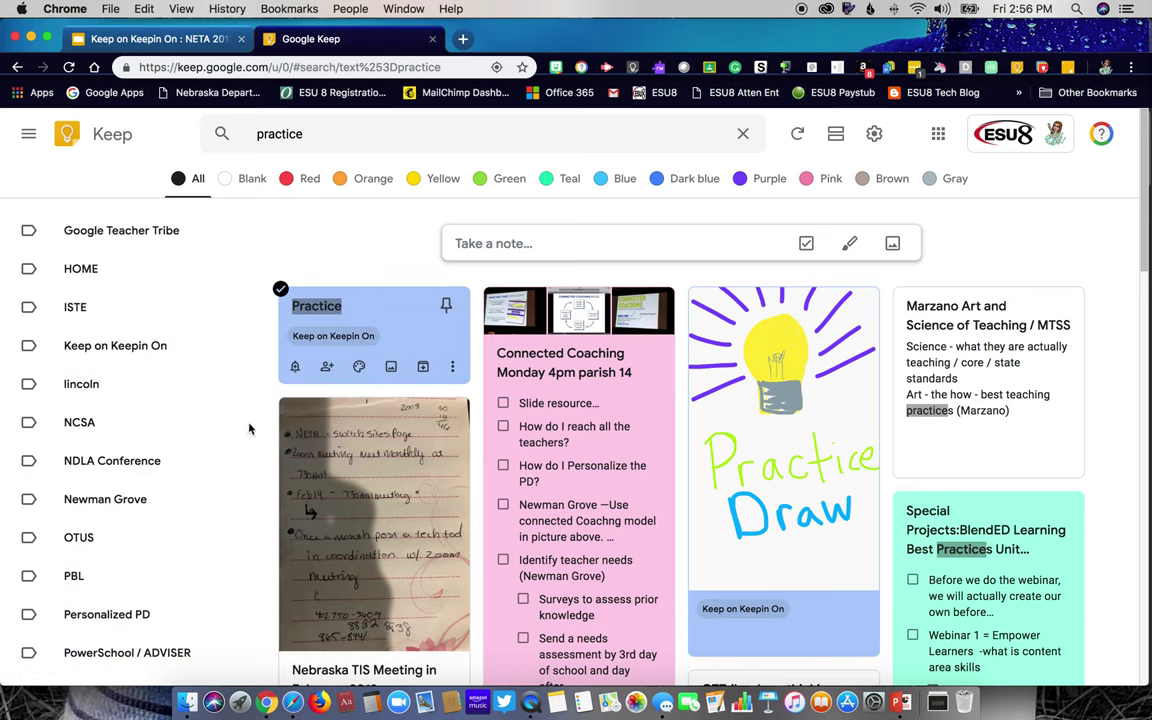
left_click(150, 345)
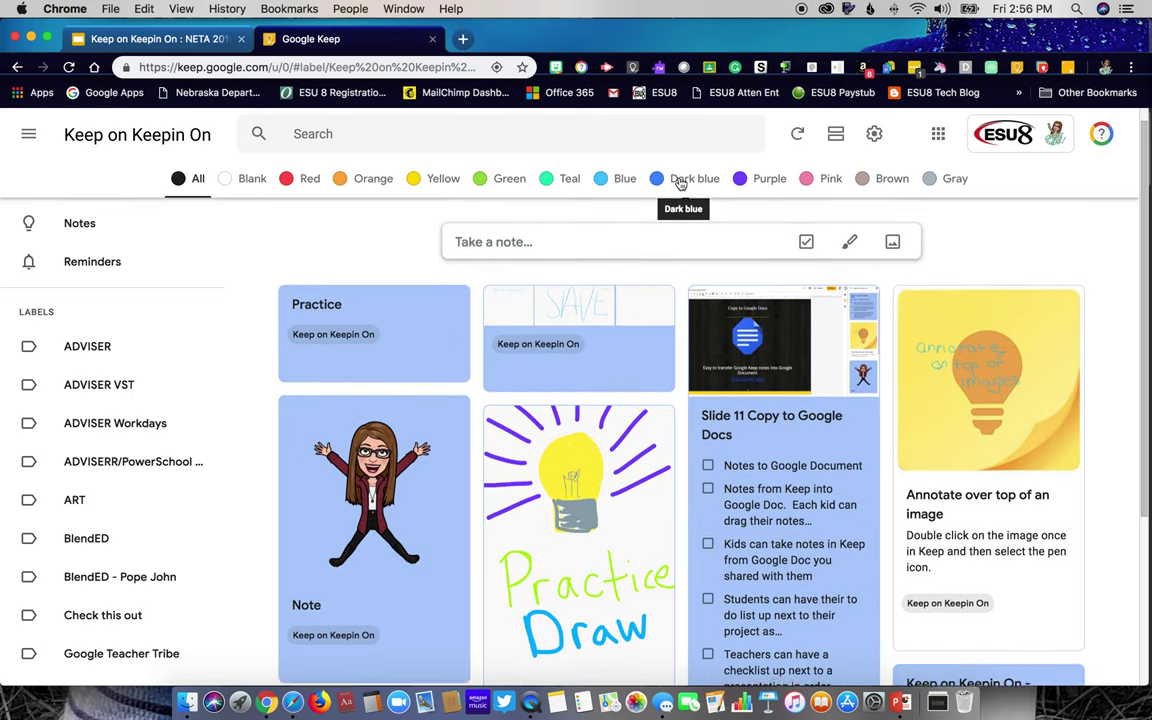
Filter the notes by the dark blue color and open the Practice note.
left_click(679, 180)
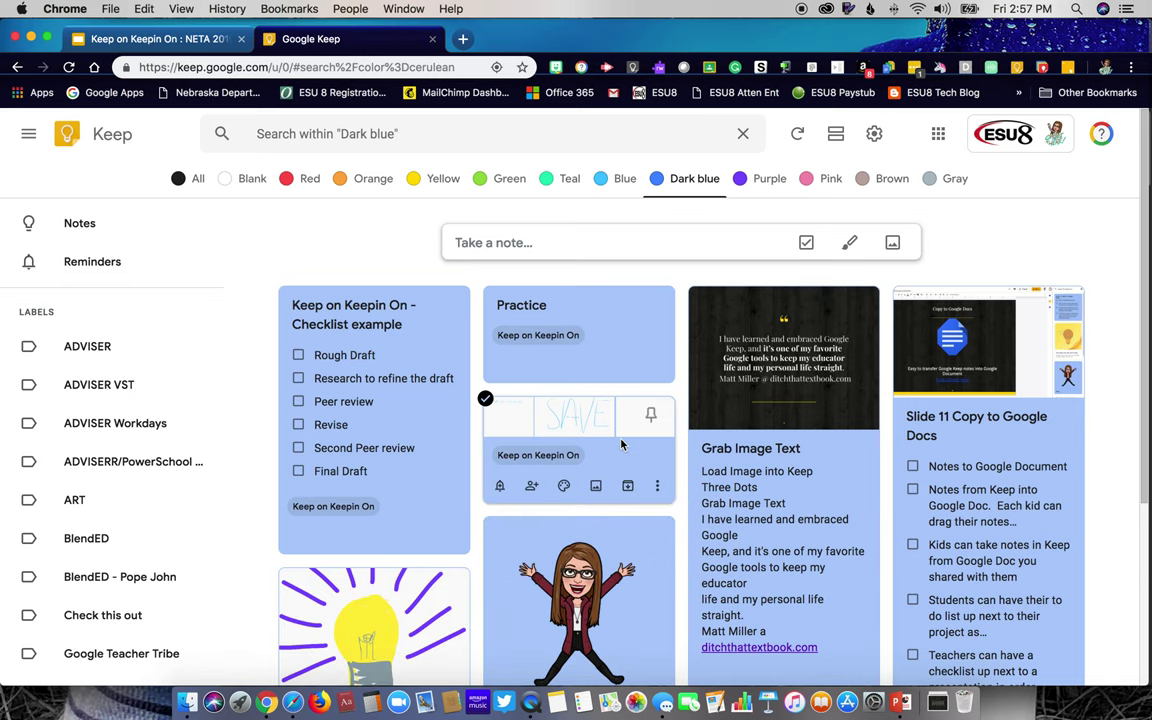
scroll(621, 444, "down", 3)
scroll(630, 380, "up", 3)
left_click(634, 342)
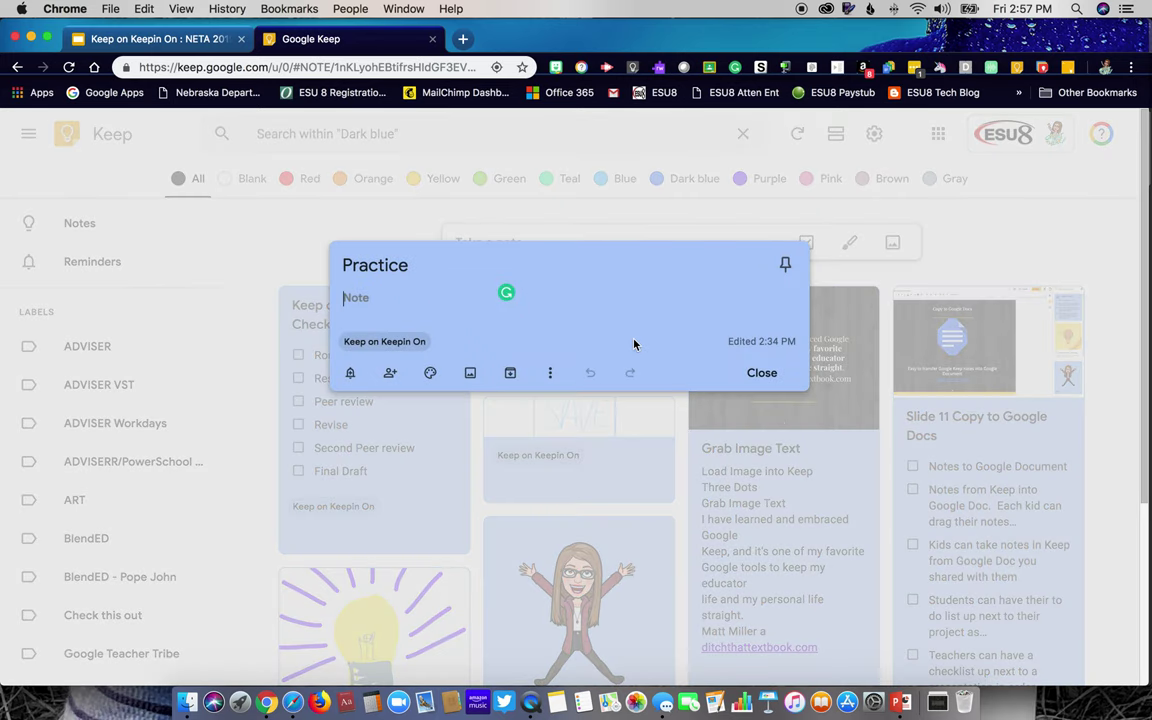
Reopen the Practice note and add the image "Keep on Keepin On _ NETA 2019.jpg" from the Downloads folder.
left_click(764, 374)
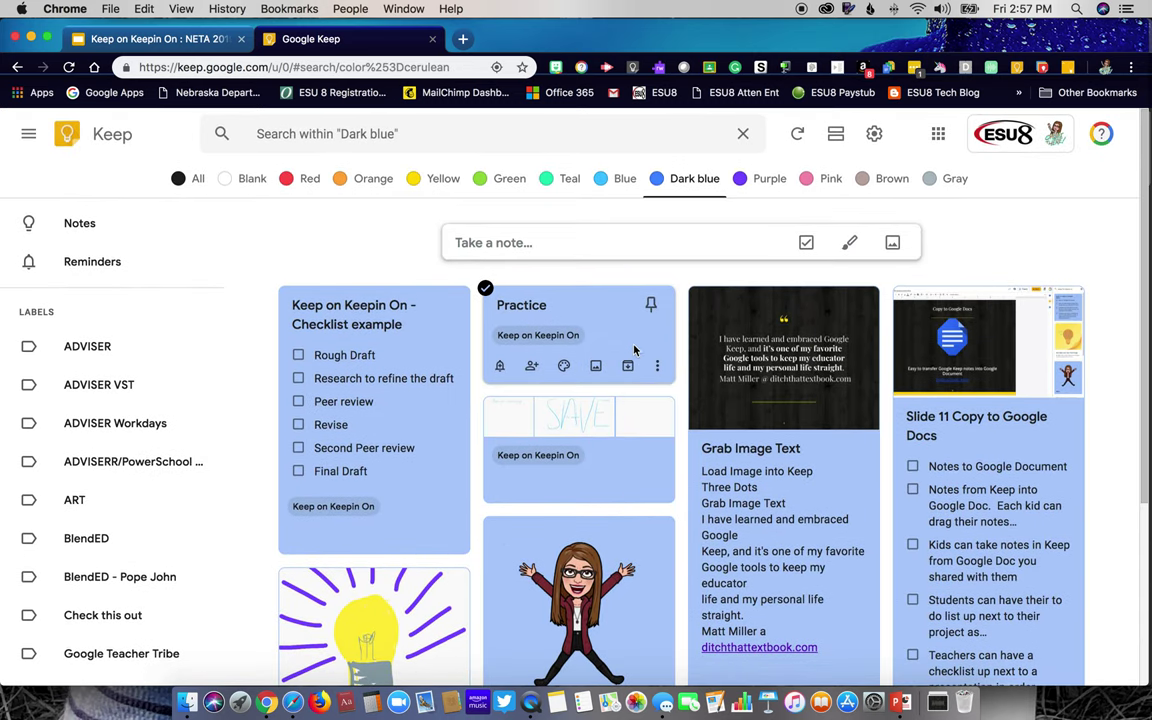
left_click(619, 336)
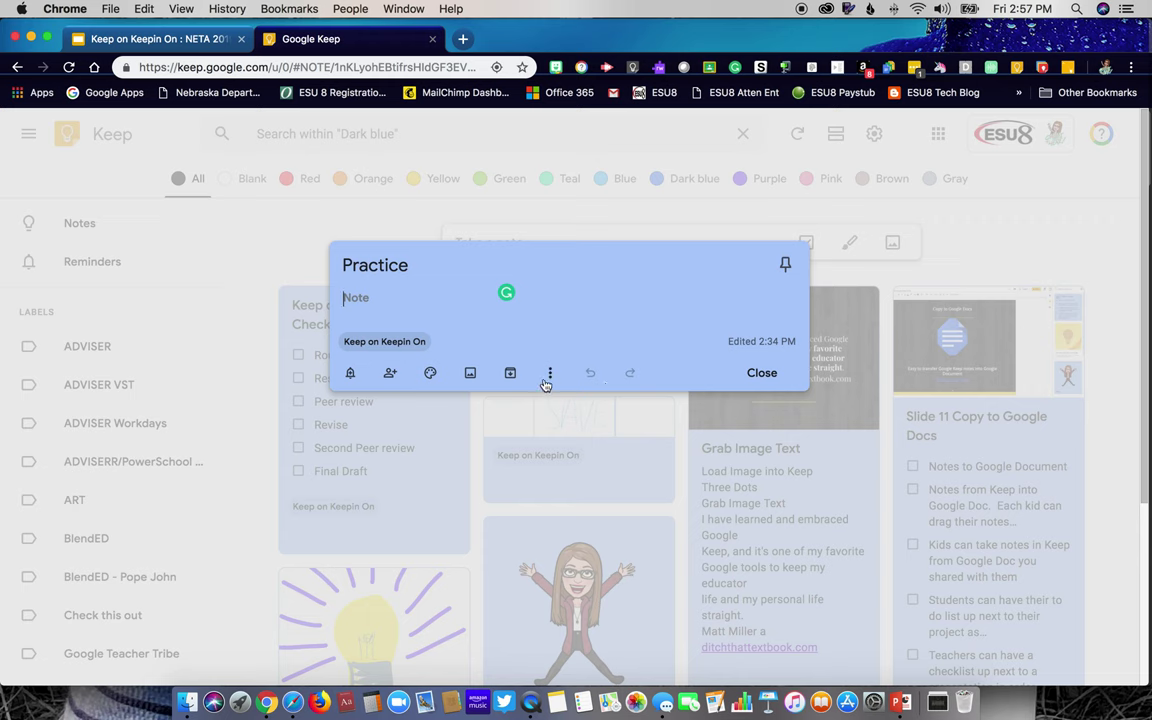
mouse_move(432, 372)
left_click(471, 375)
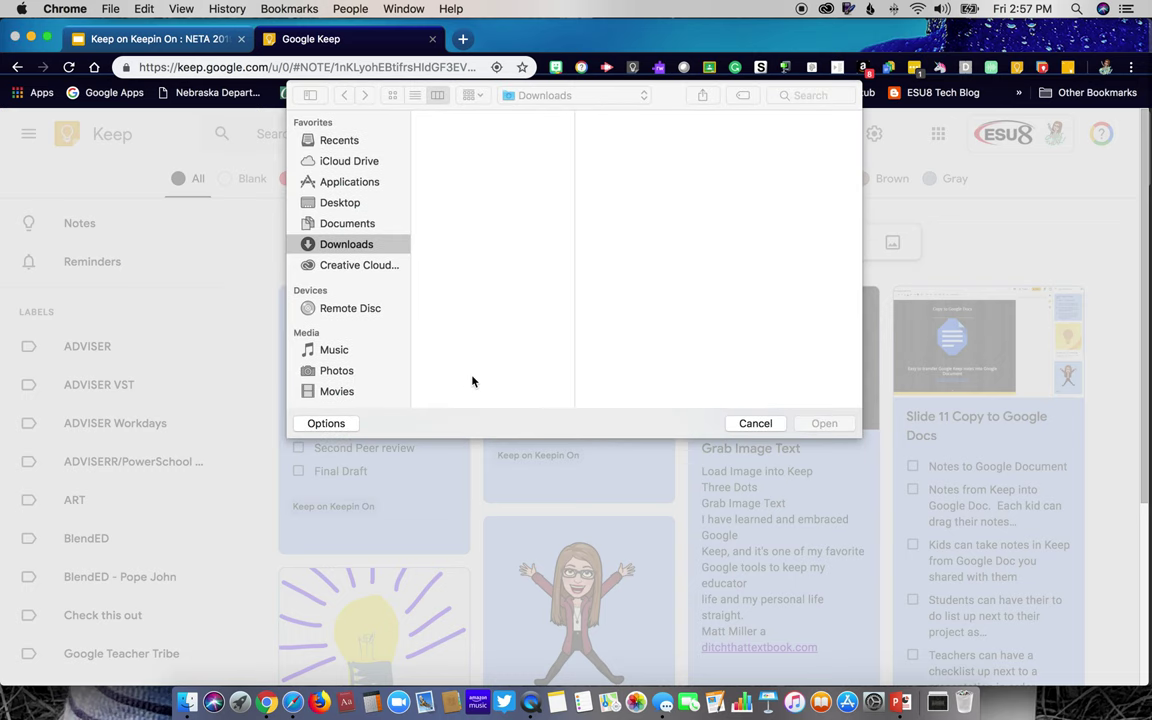
scroll(487, 353, "down", 15)
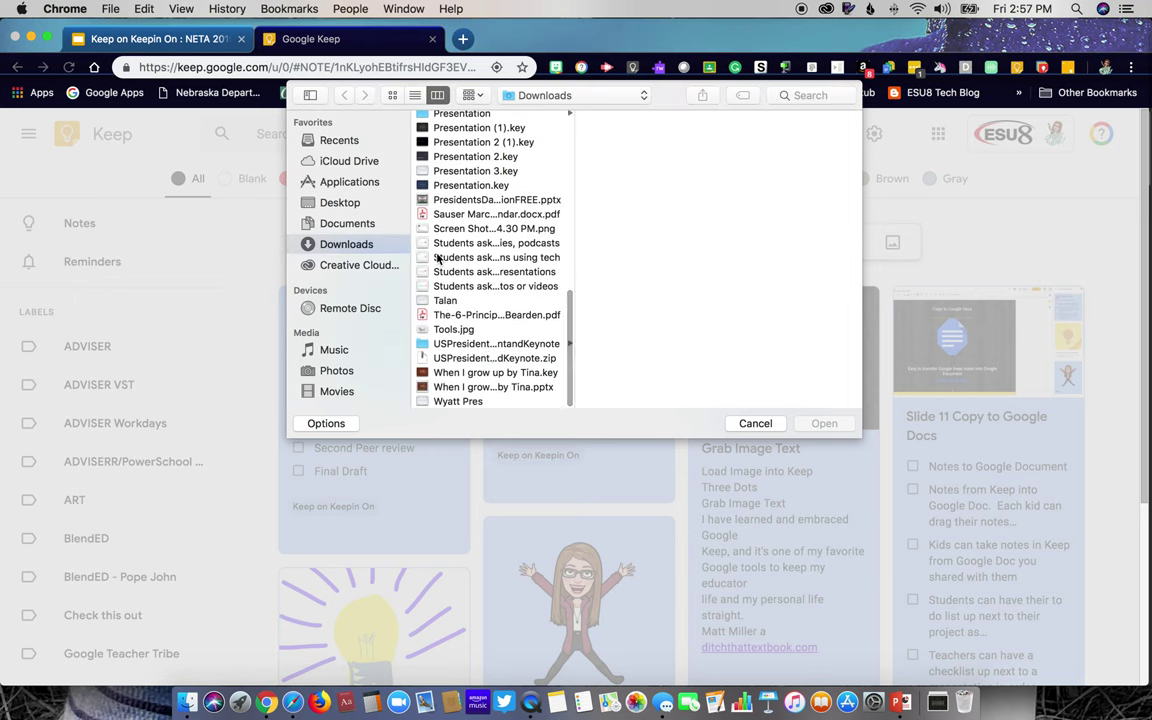
scroll(453, 251, "up", 4)
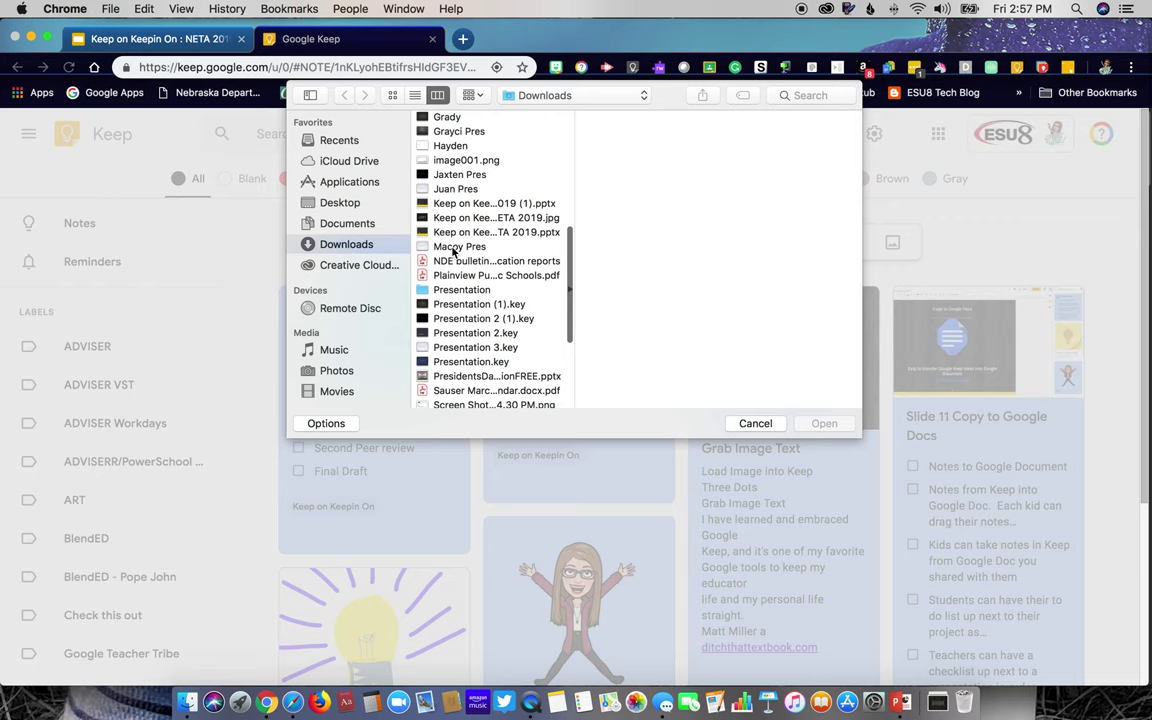
left_click(452, 222)
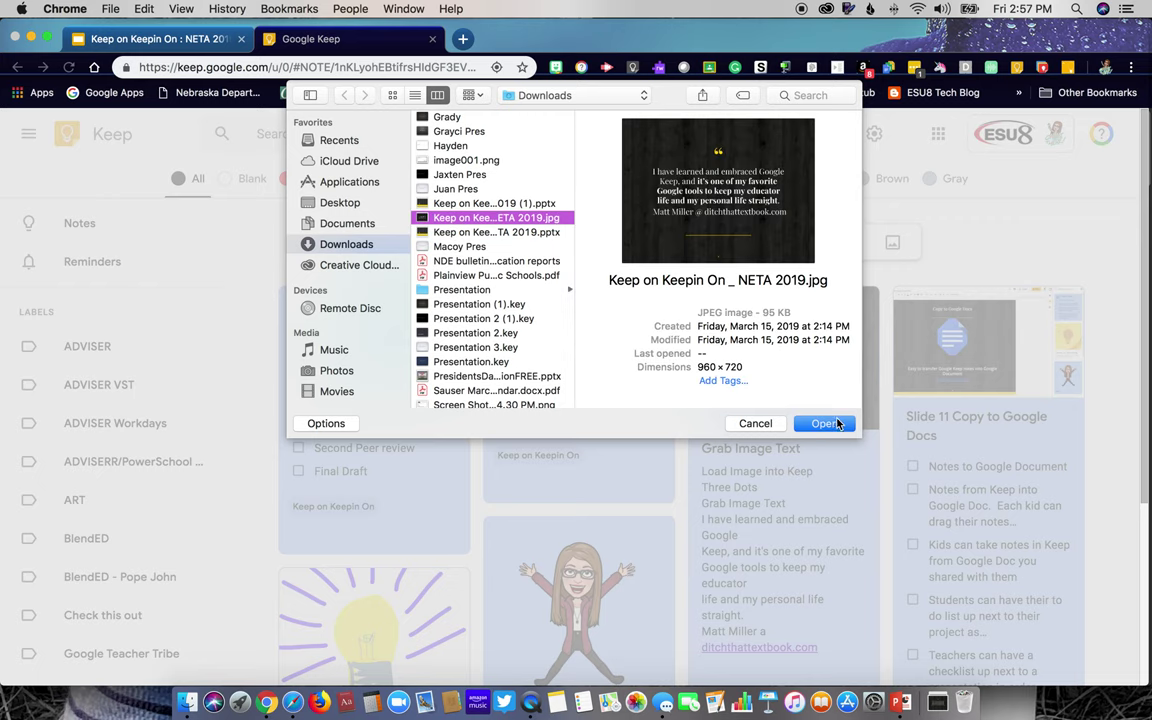
left_click(824, 422)
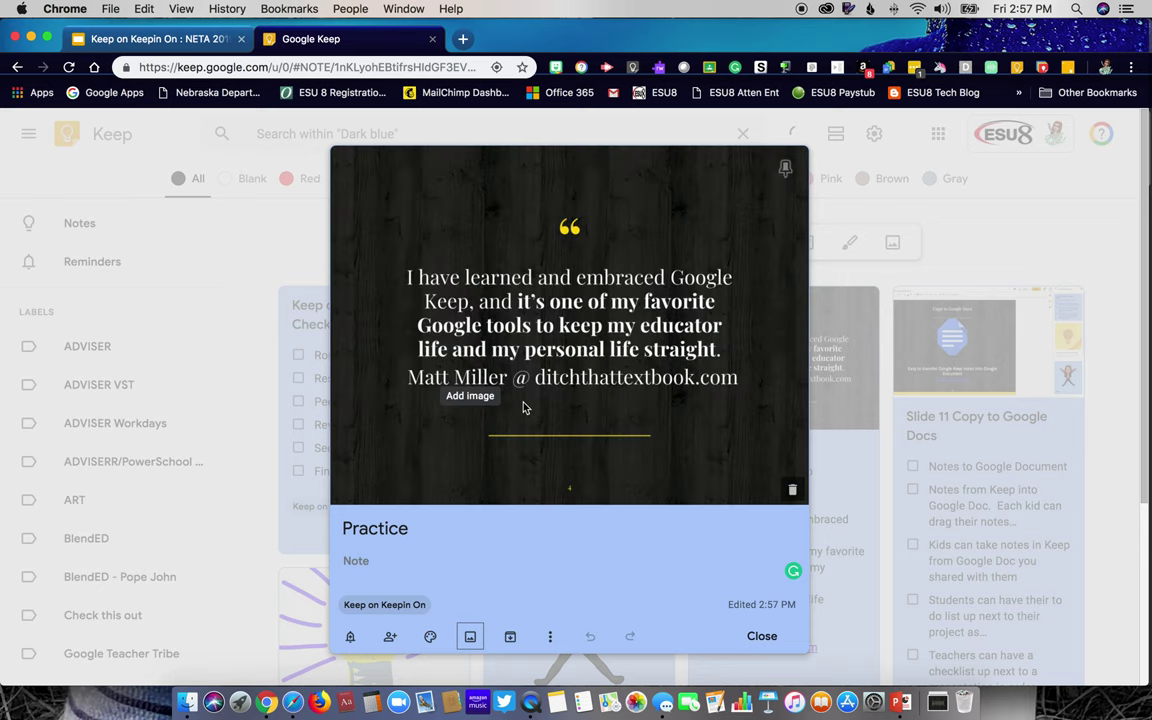
left_click(356, 560)
type("dk")
key("BackSpace")
key("BackSpace")
key("BackSpace")
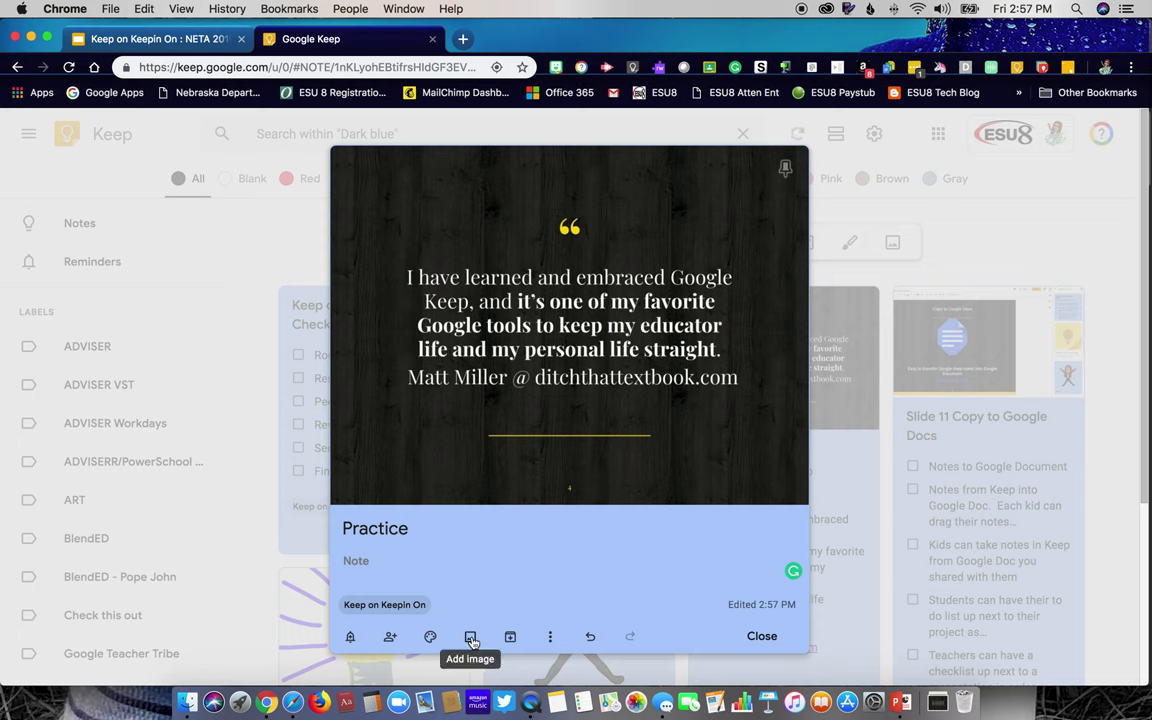
Grab the text from the Practice note's image into the note body and review the grabbed text.
left_click(553, 636)
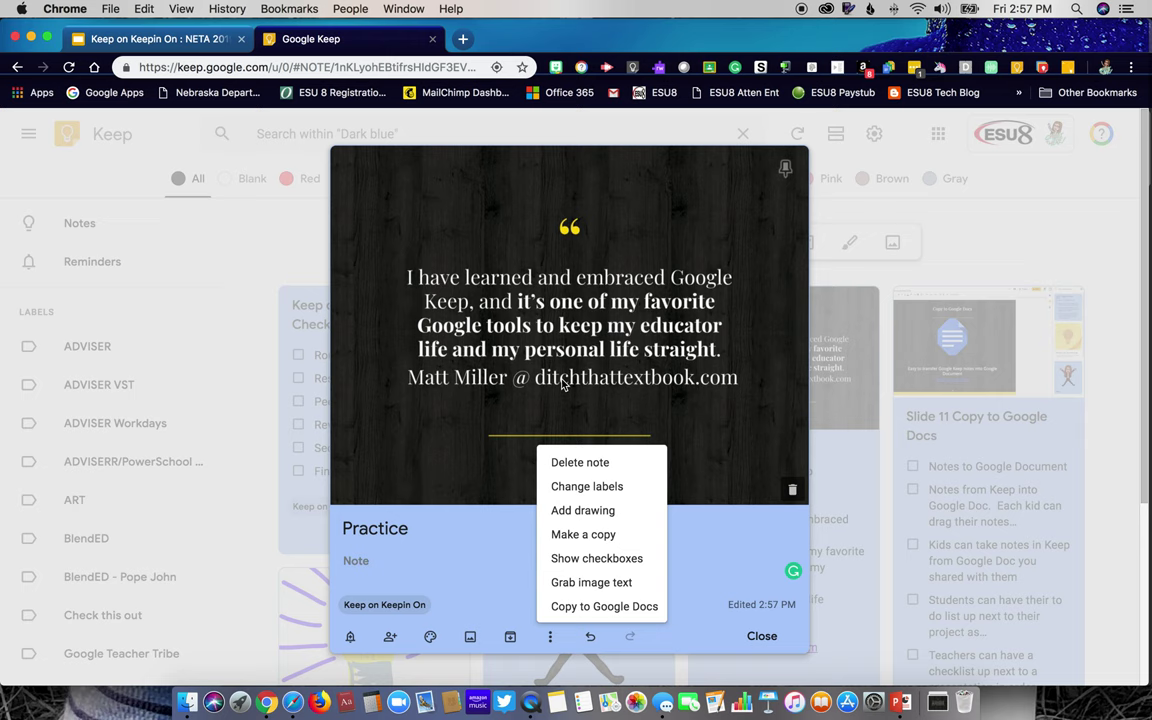
left_click(606, 587)
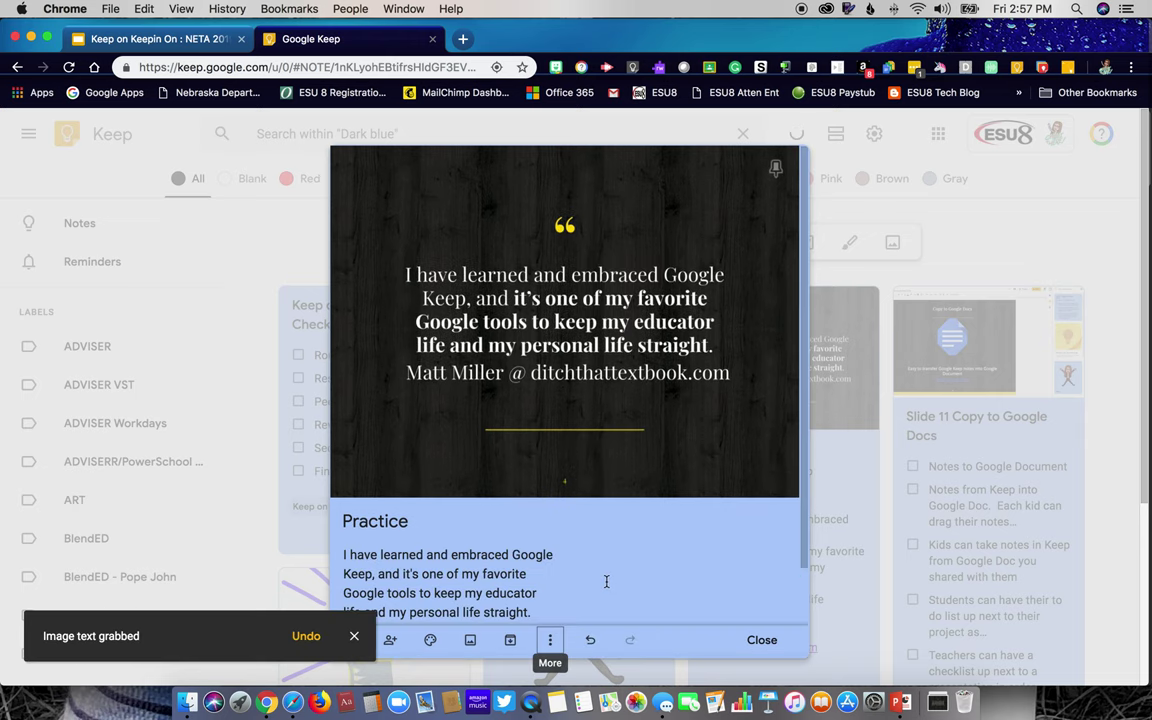
scroll(593, 557, "down", 1)
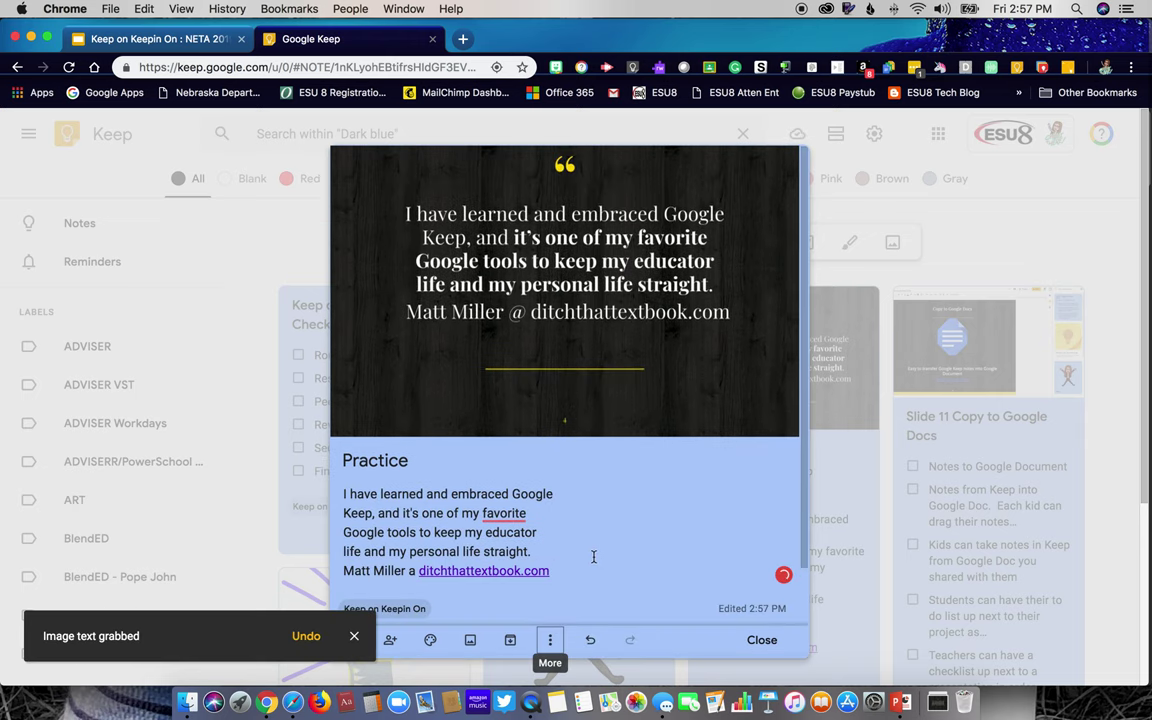
left_click(463, 532)
mouse_move(505, 513)
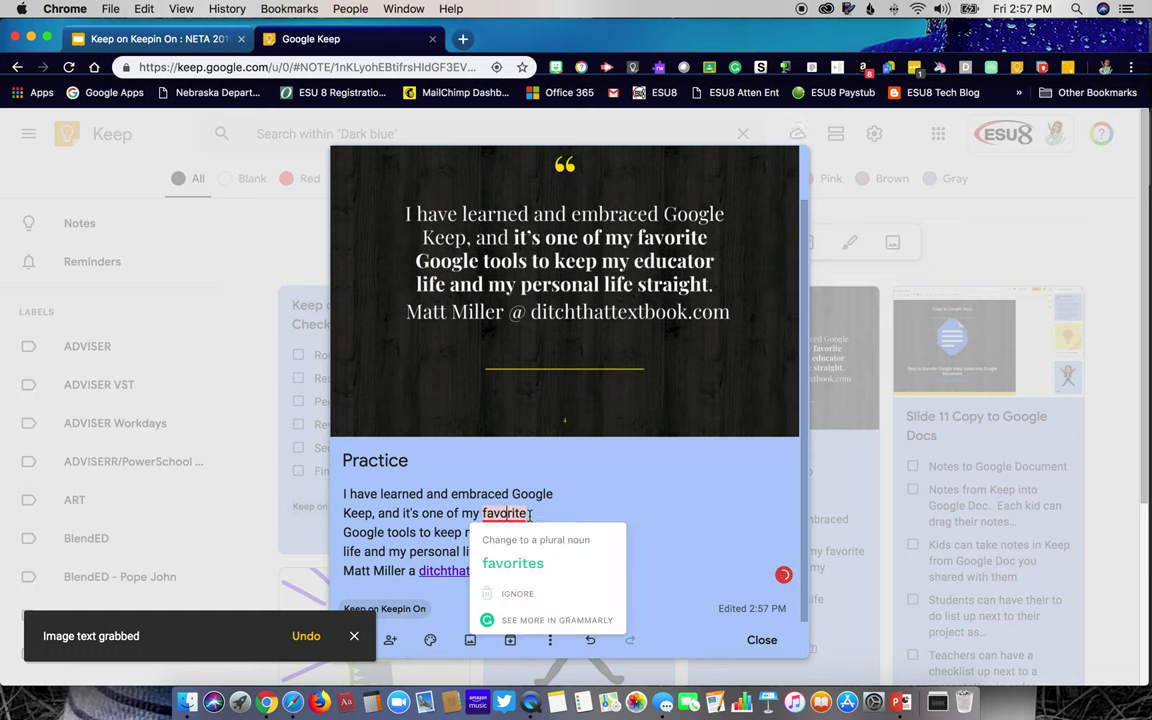
left_click(511, 493)
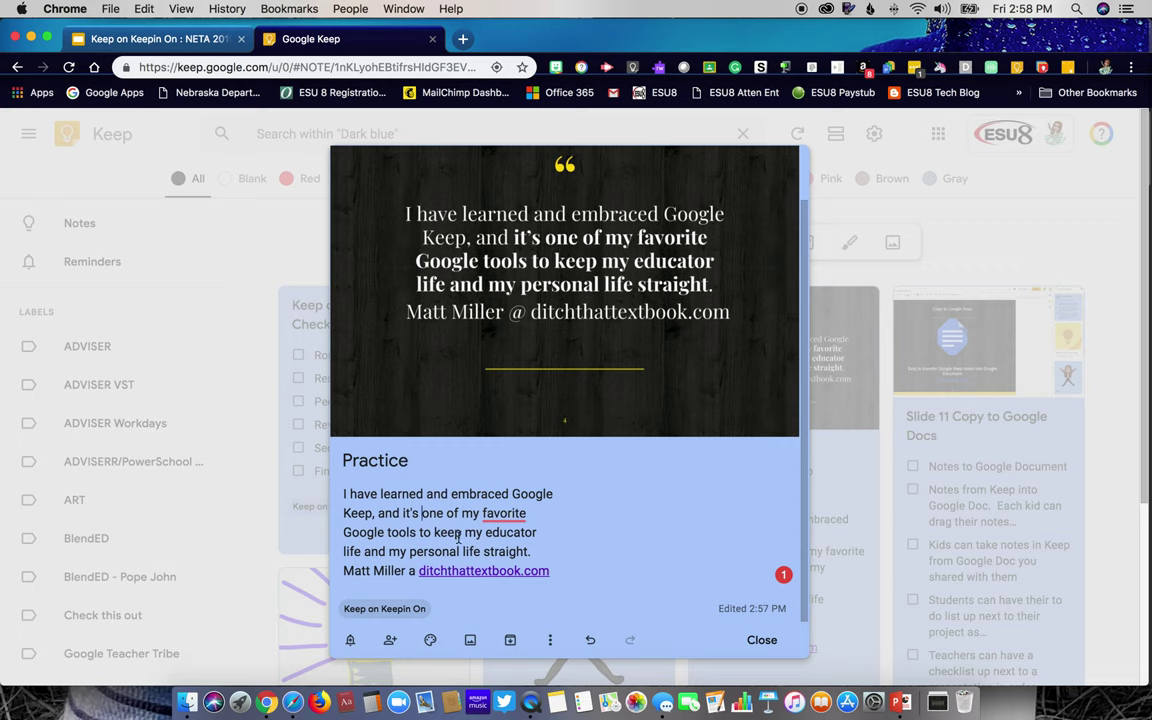
Copy the Practice note to Google Docs and open the resulting document.
left_click(550, 640)
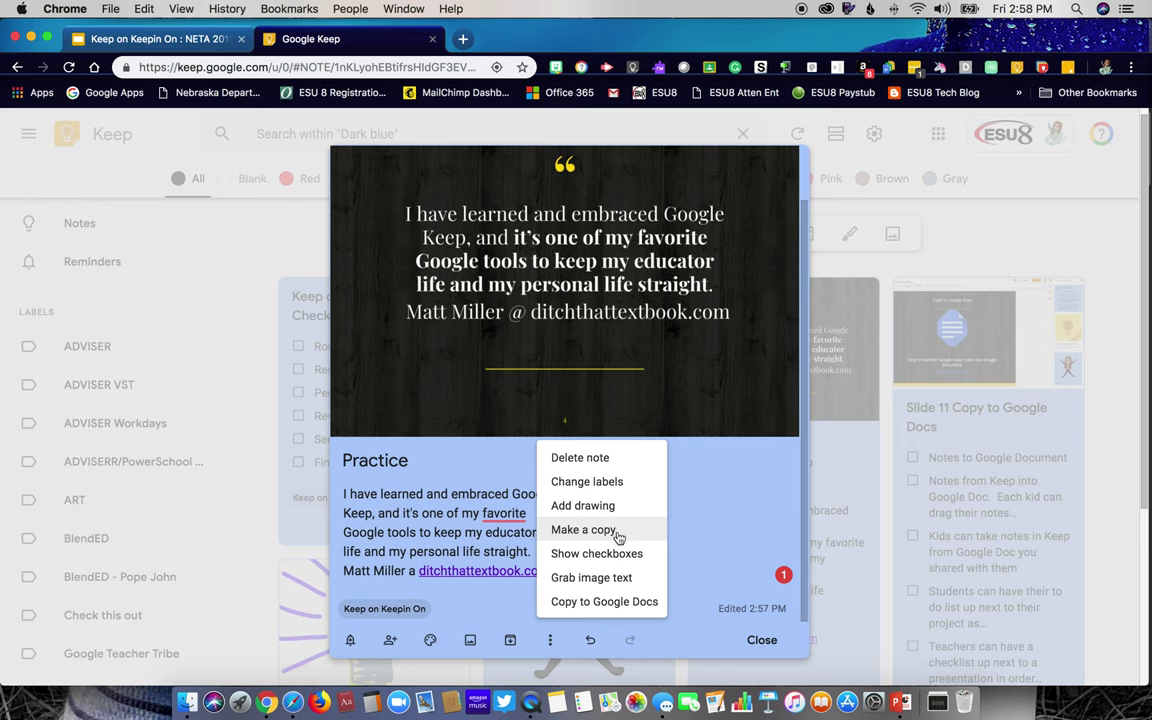
left_click(628, 602)
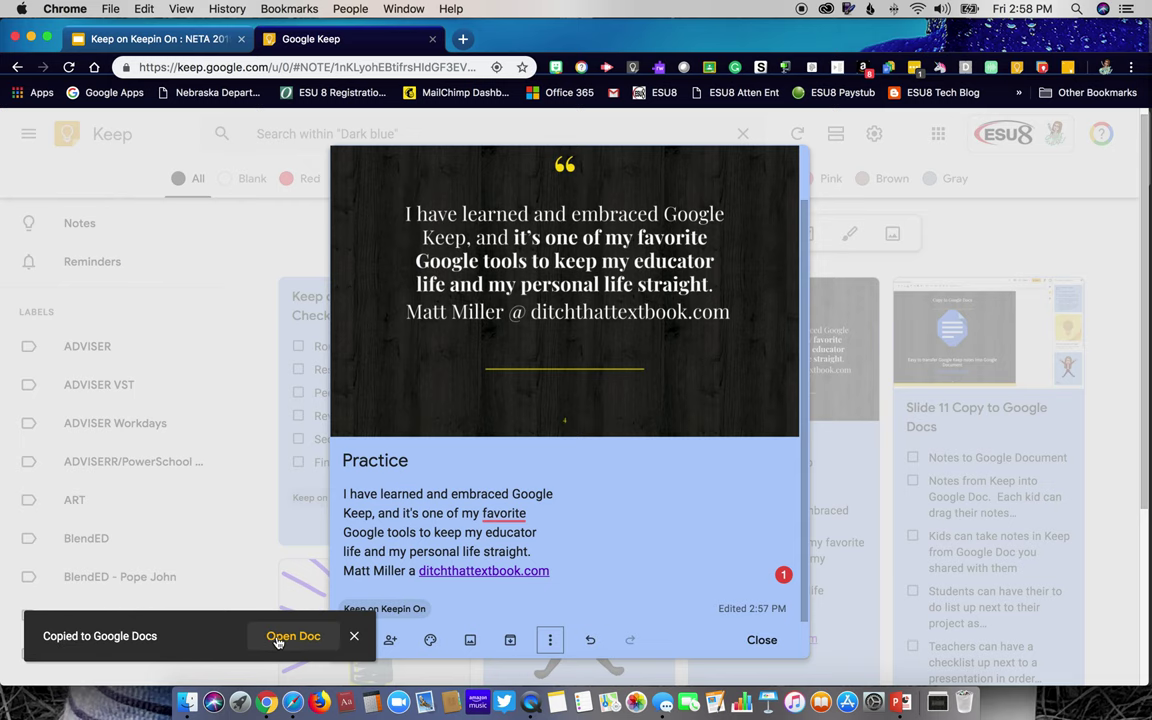
left_click(285, 640)
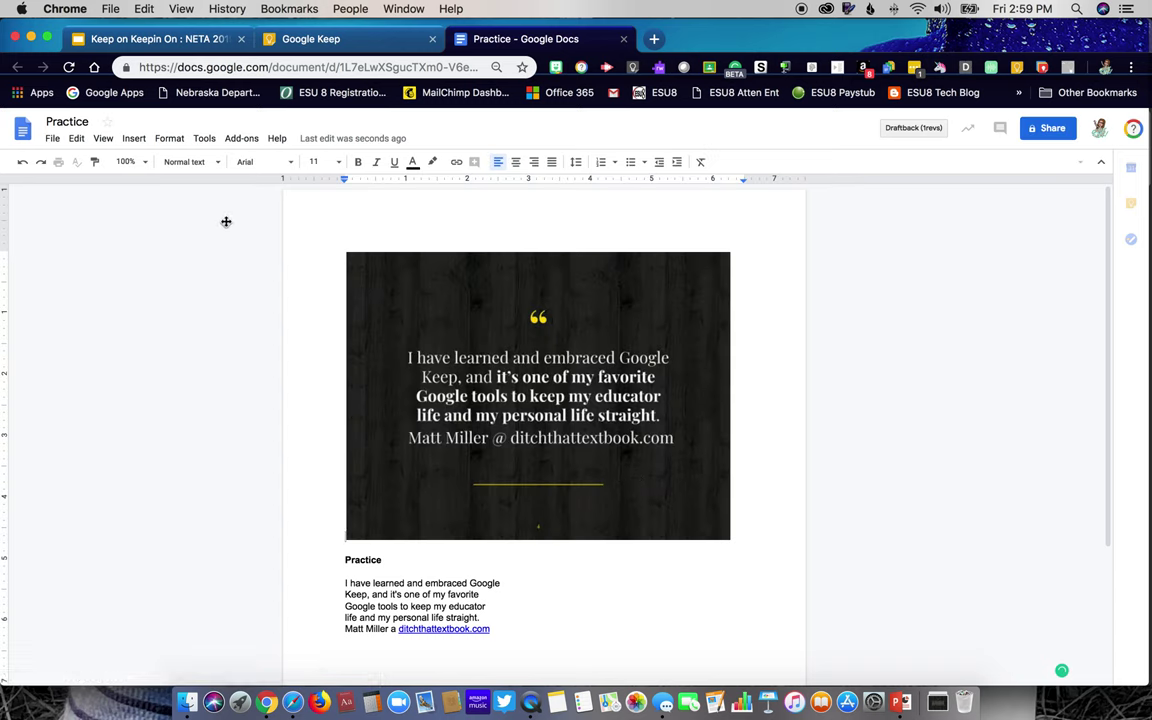
Set the Practice document's zoom to 150% and review the copied image and text.
left_click(145, 165)
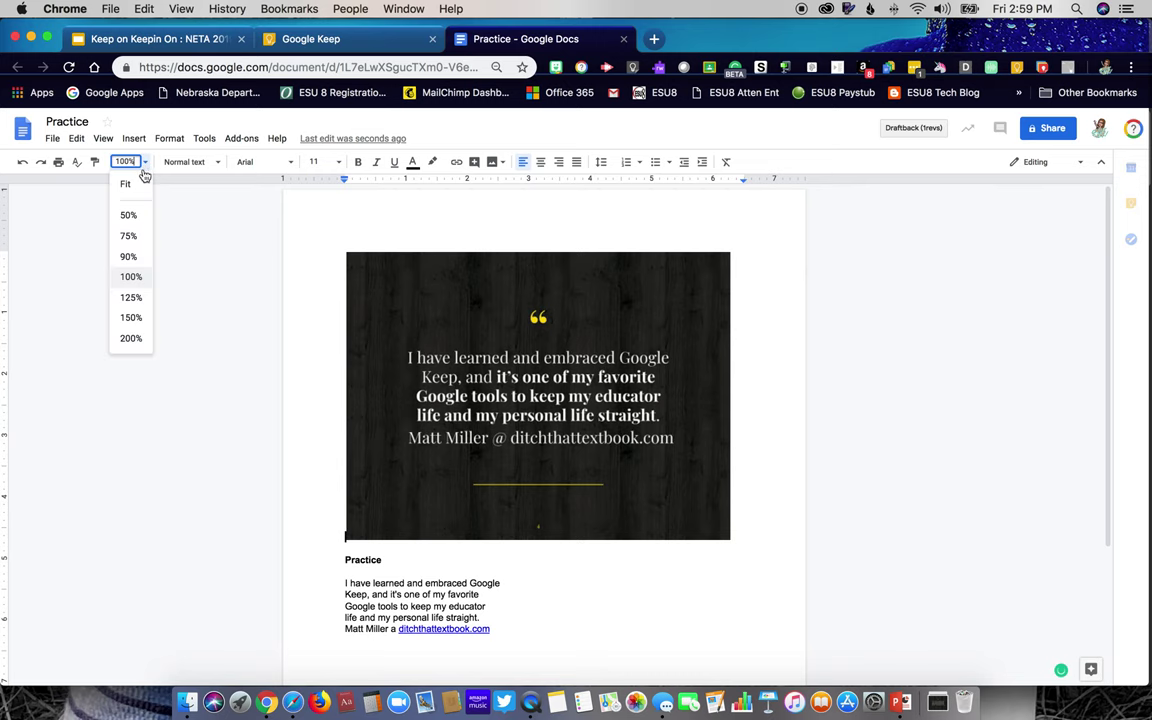
left_click(130, 318)
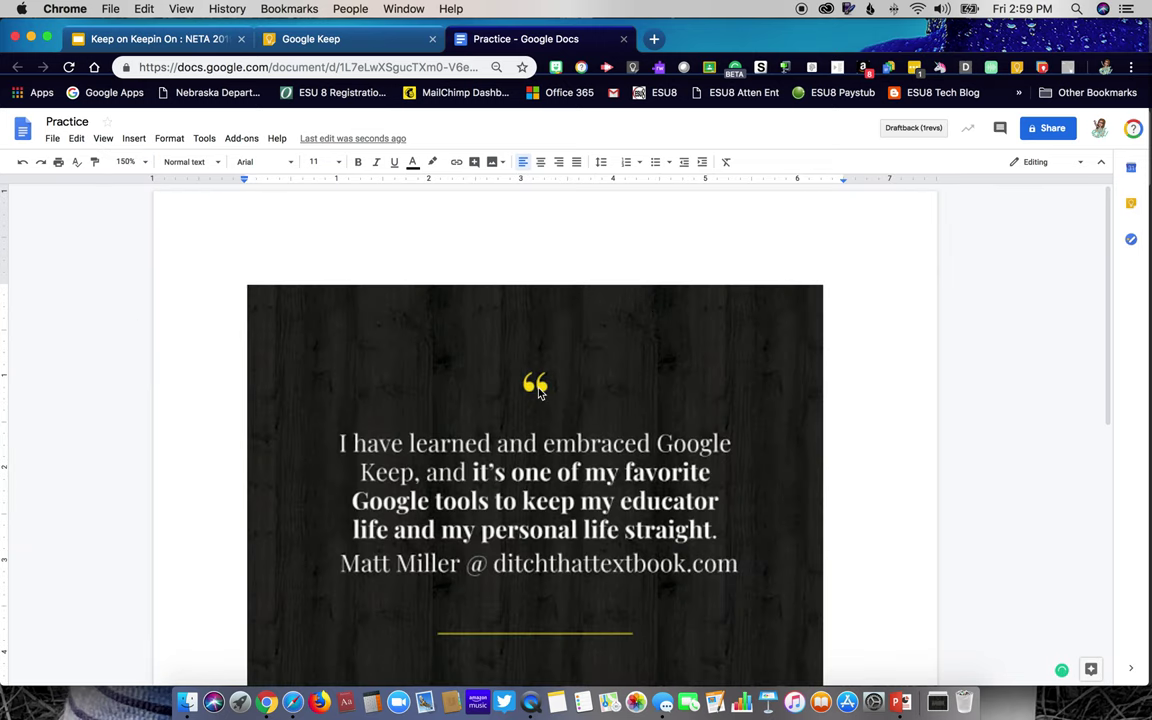
scroll(537, 387, "down", 5)
scroll(537, 388, "up", 3)
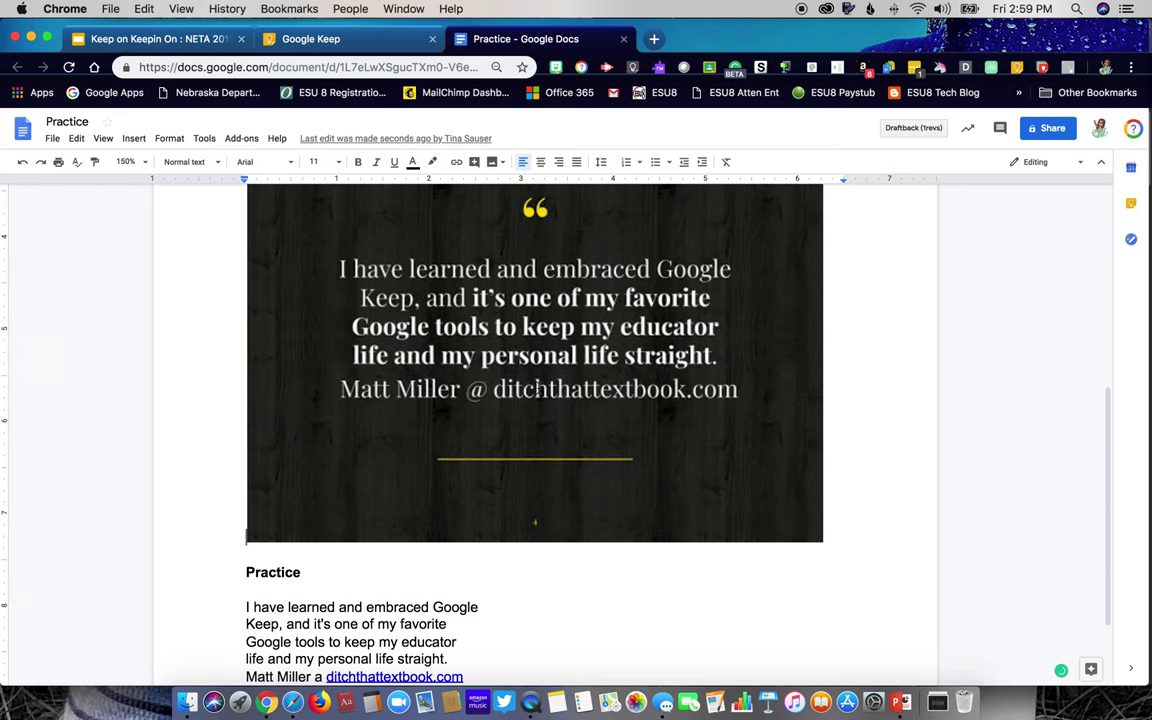
scroll(537, 388, "down", 5)
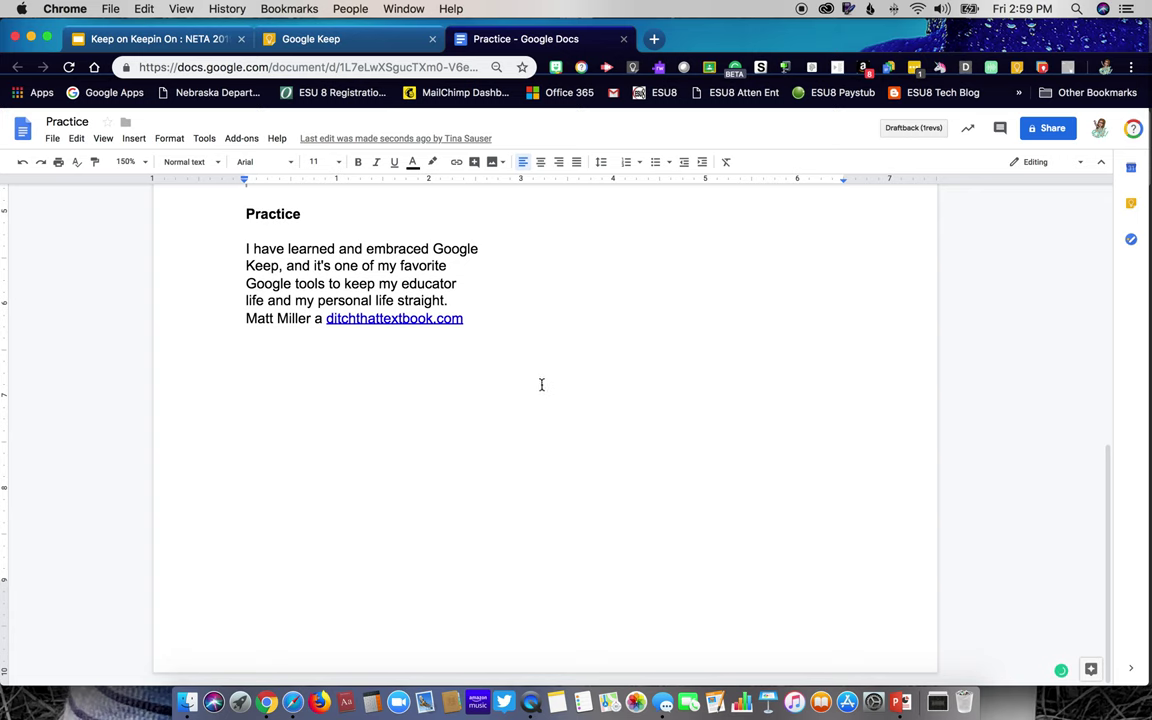
scroll(387, 360, "up", 3)
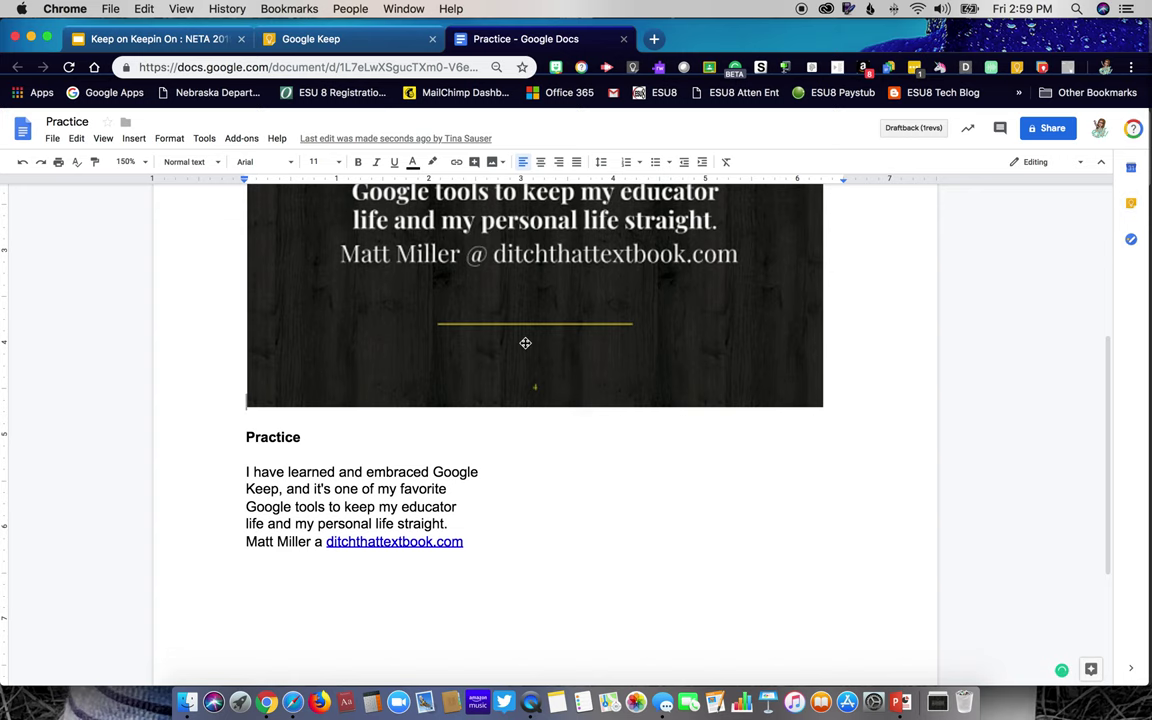
Open the Keep notes beside the document and browse through the pinned notes.
left_click(1133, 207)
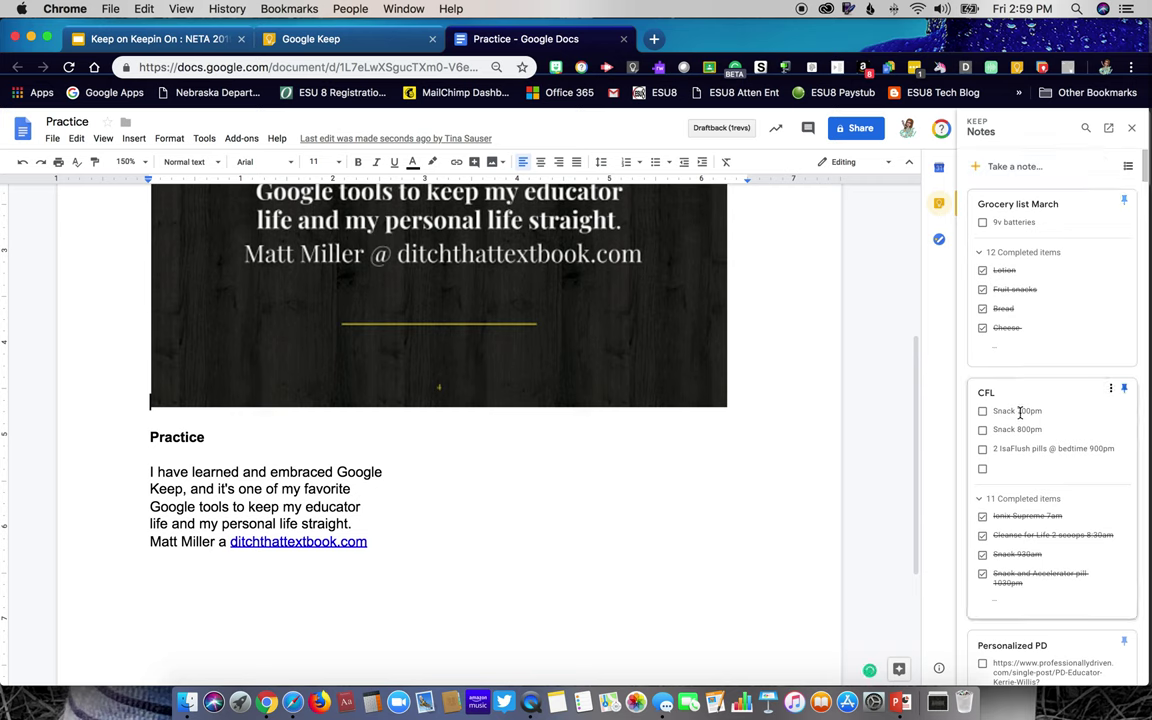
scroll(1021, 412, "down", 2)
scroll(1021, 412, "up", 2)
scroll(1025, 401, "down", 10)
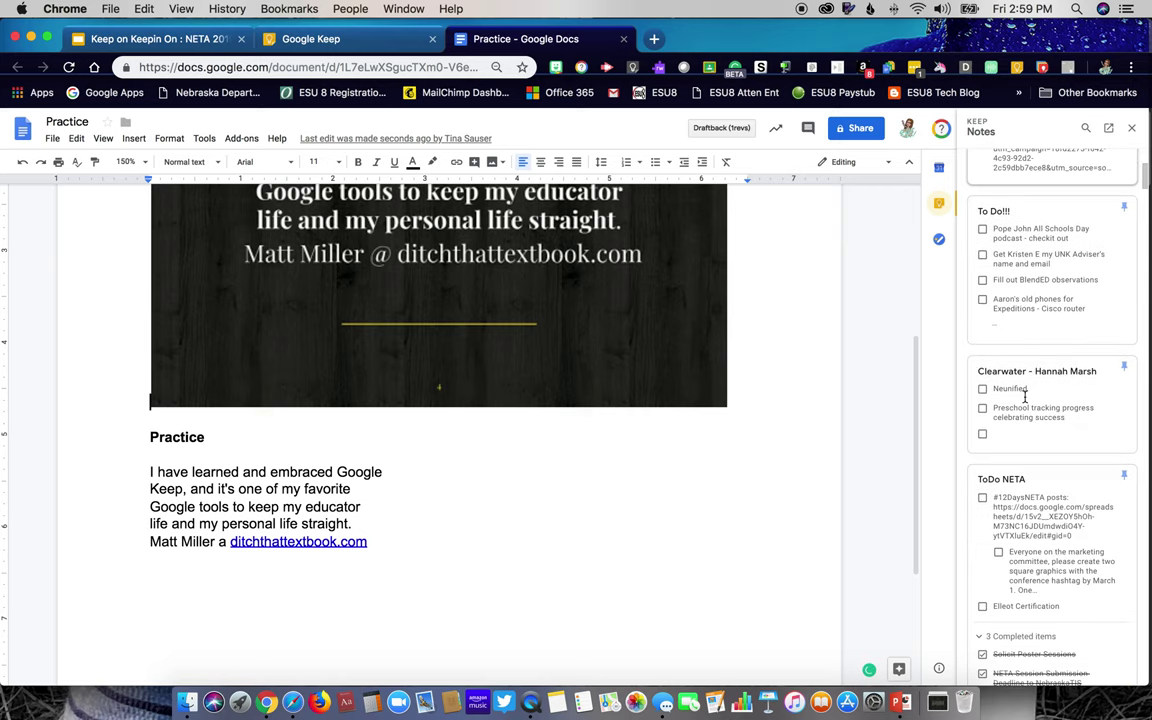
scroll(1025, 401, "down", 4)
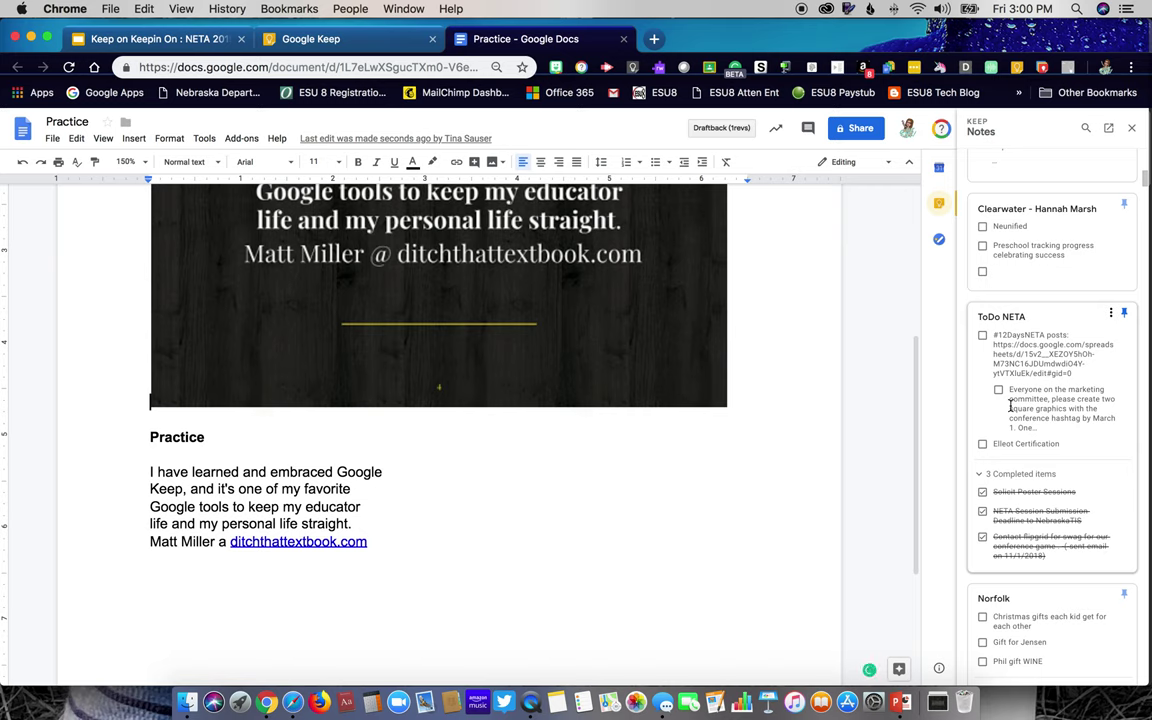
scroll(1011, 407, "down", 15)
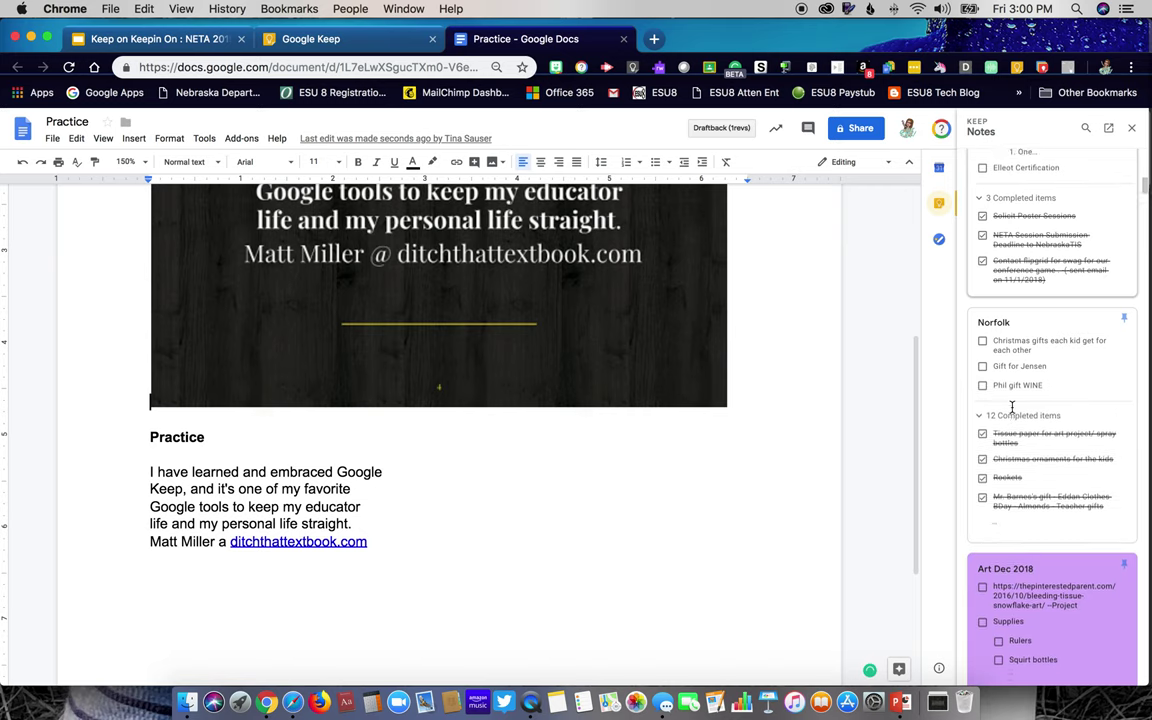
scroll(1012, 400, "down", 4)
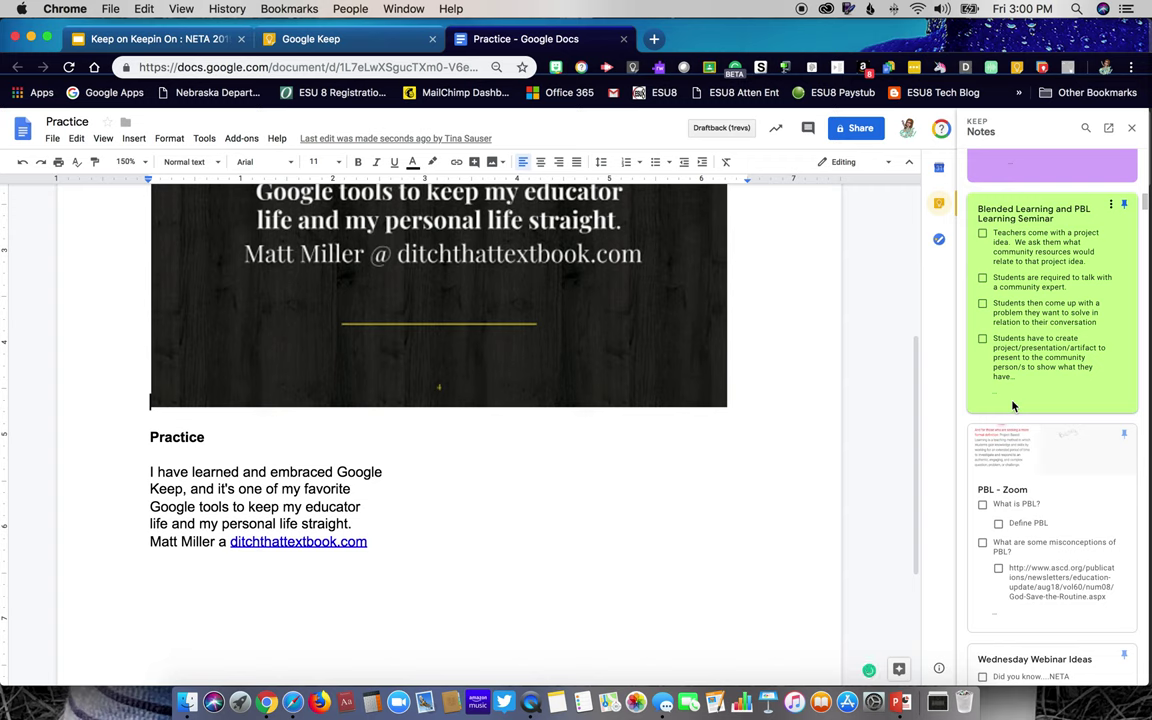
scroll(1012, 405, "down", 2)
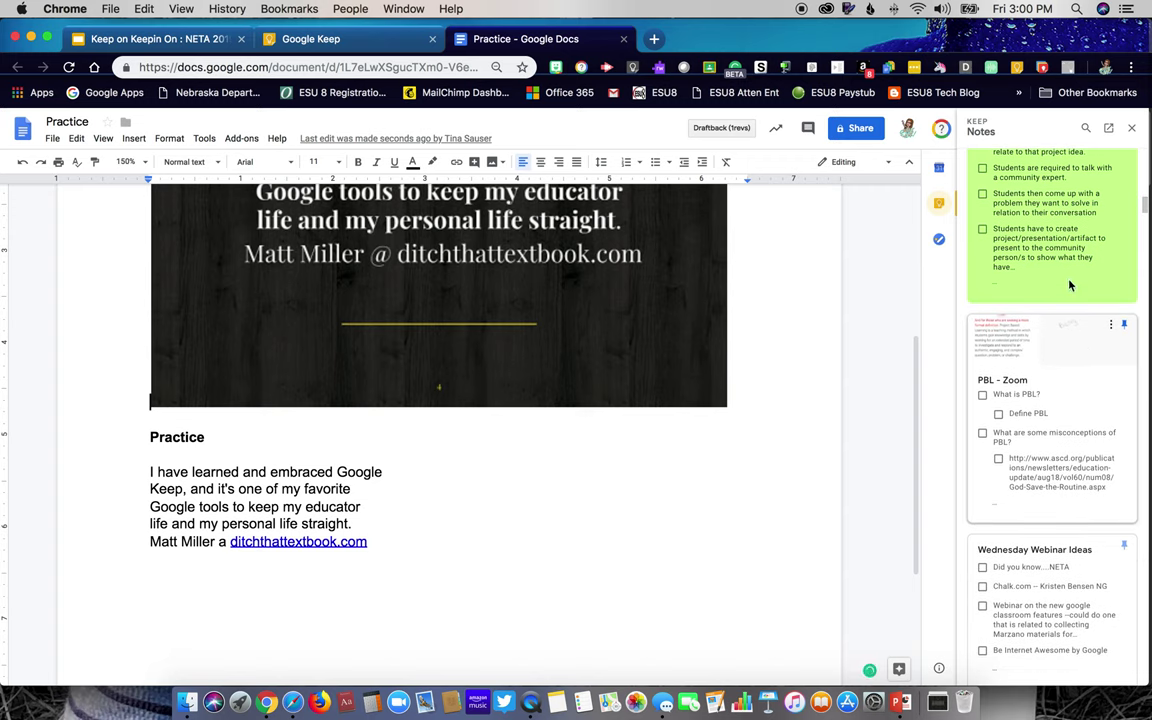
scroll(1055, 258, "up", 3)
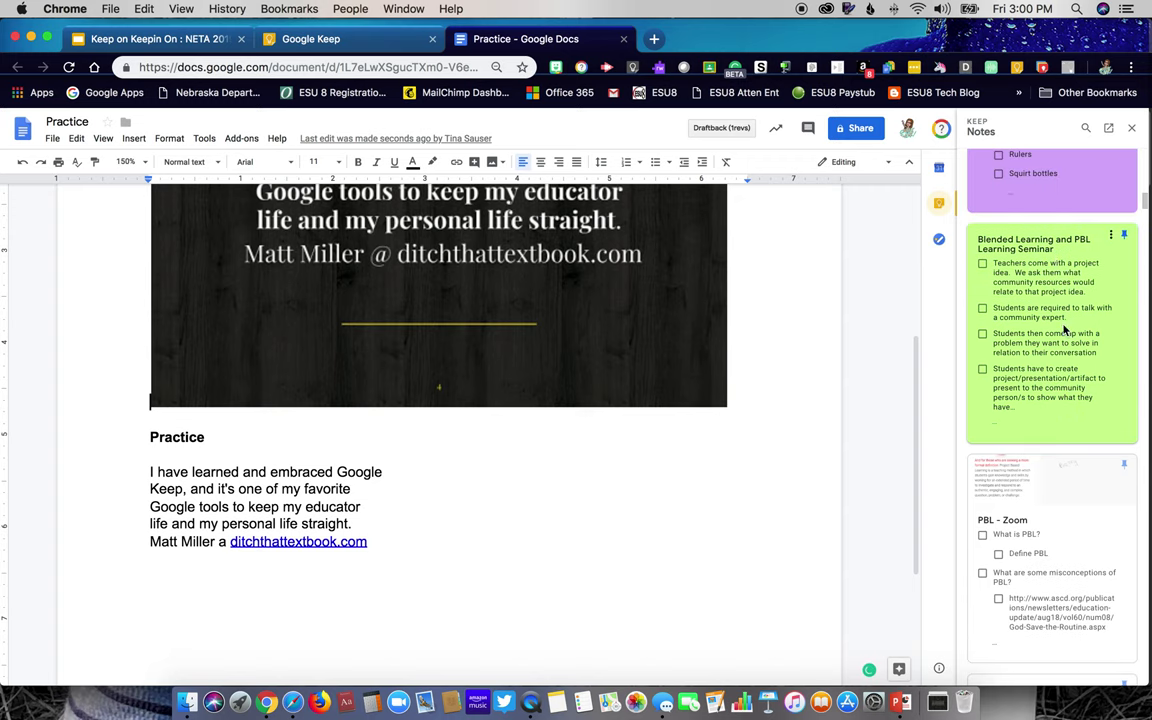
scroll(1035, 479, "down", 4)
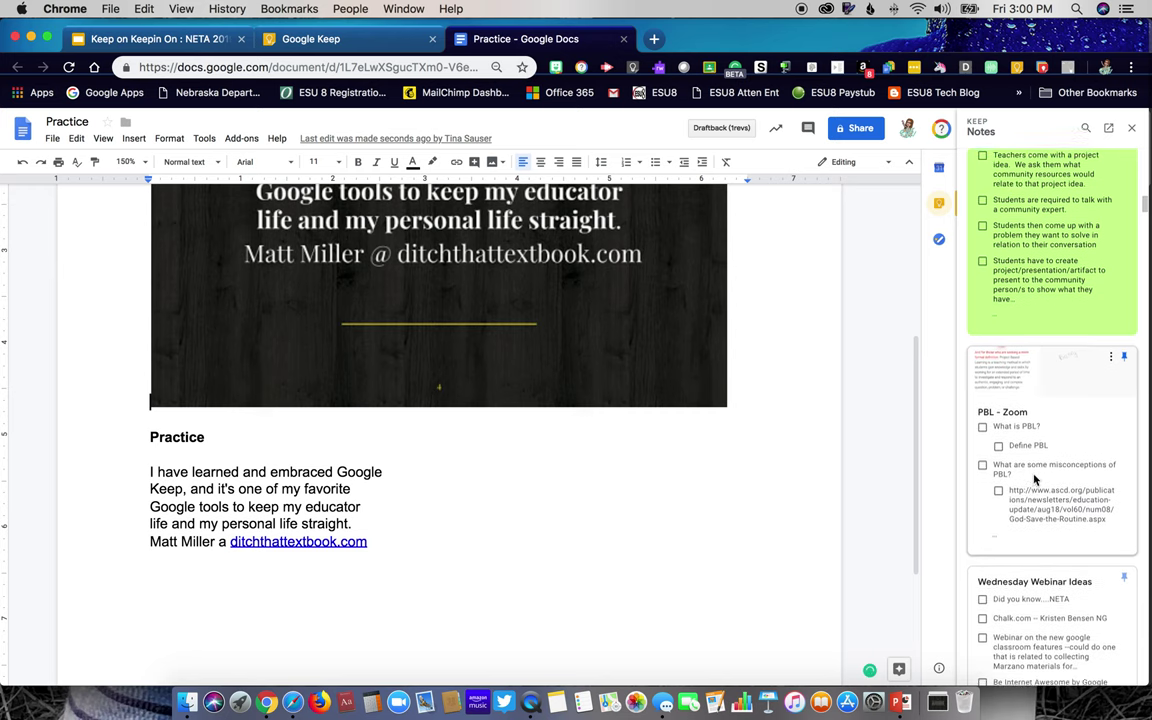
scroll(1035, 479, "down", 2)
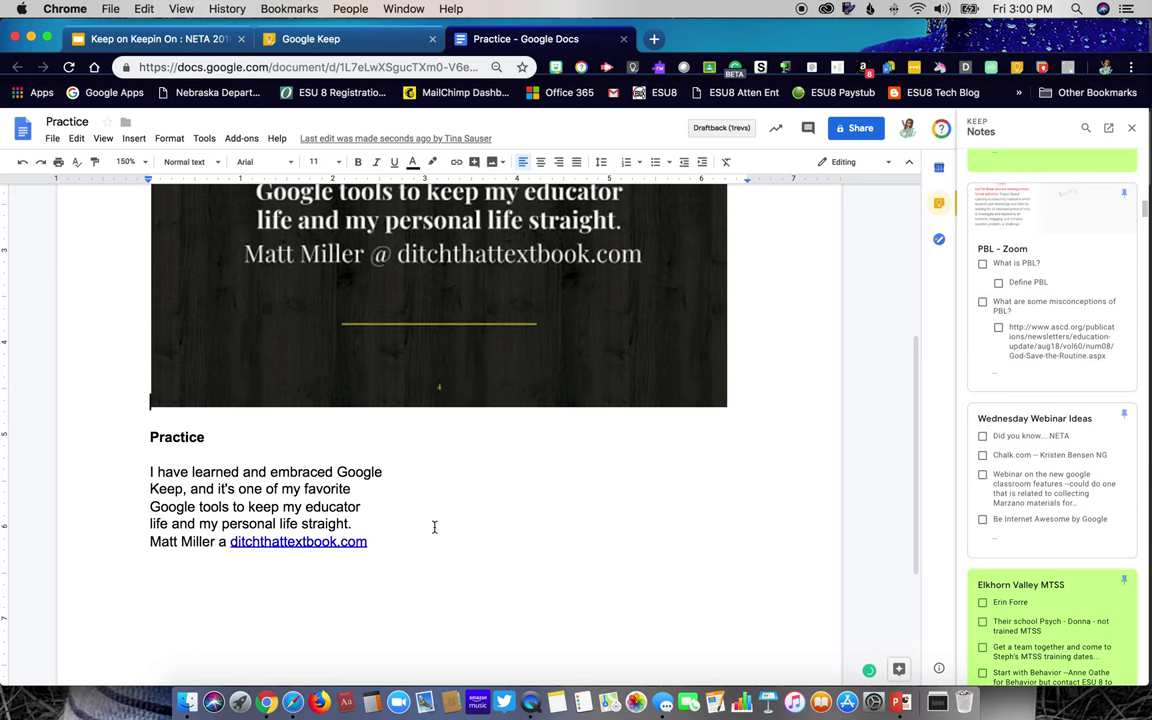
Add two line breaks after the ditchthattextbook.com link at the end of the document.
scroll(434, 527, "down", 3)
scroll(434, 527, "up", 1)
left_click(451, 348)
key("Return")
key("Return")
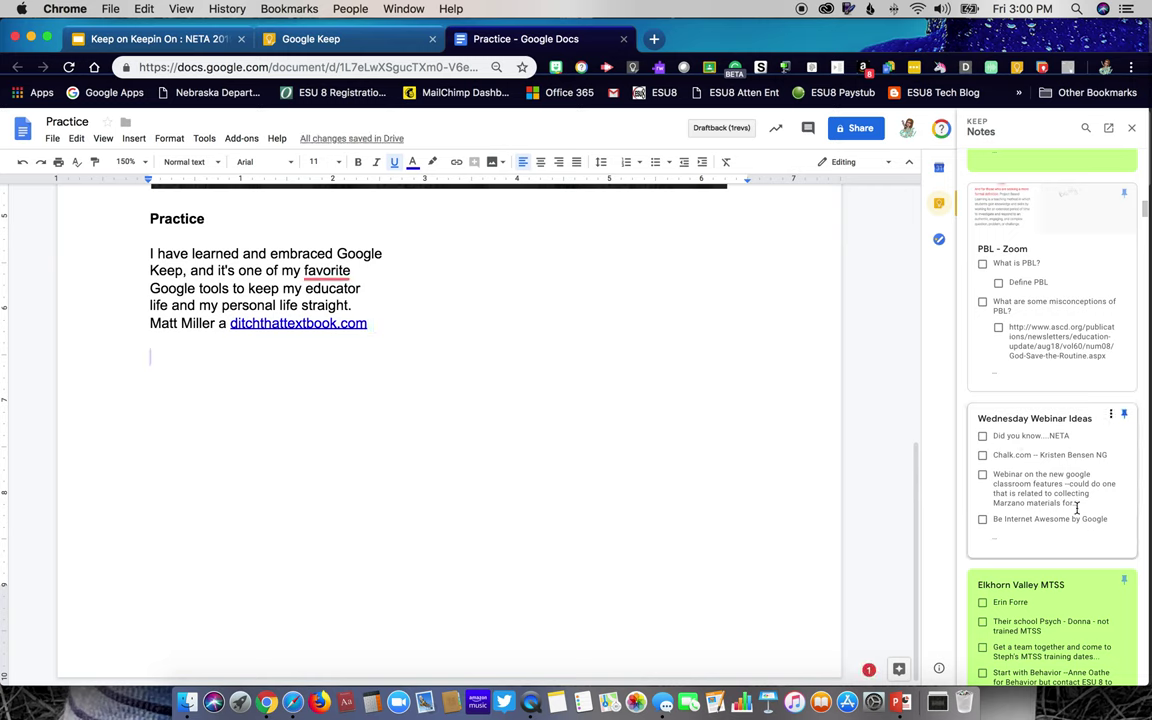
Search the Keep notes beside the document for "Keep".
scroll(1077, 508, "down", 5)
scroll(1077, 508, "down", 3)
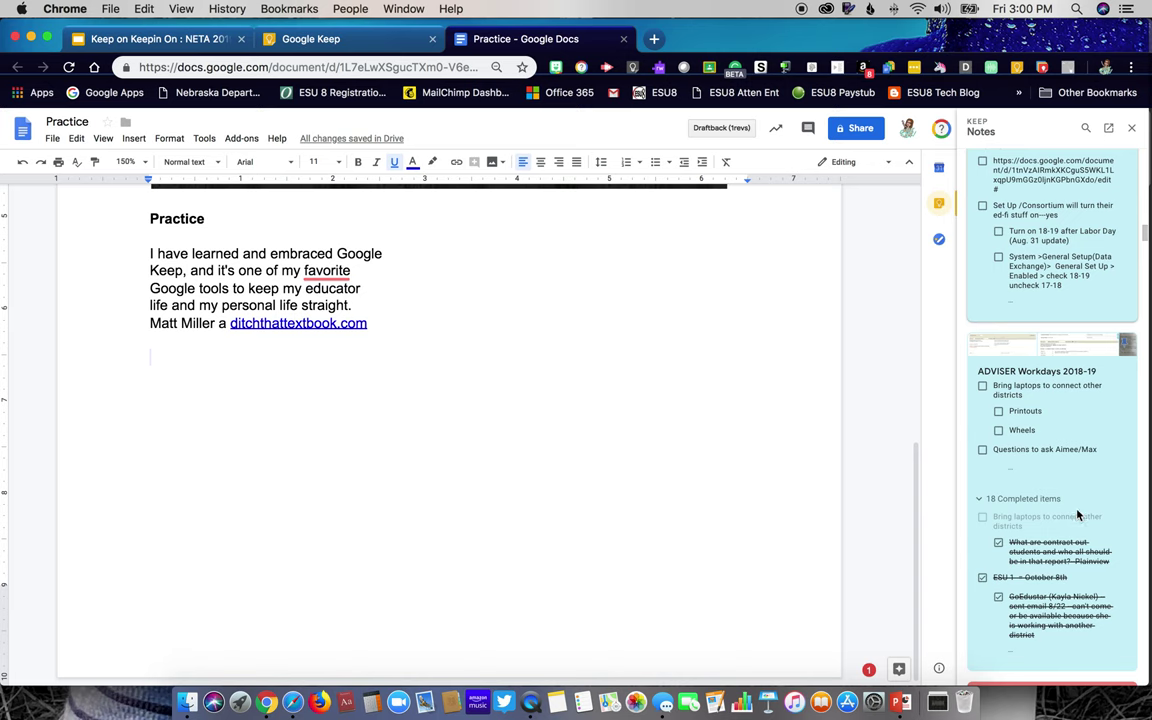
scroll(1077, 517, "up", 10)
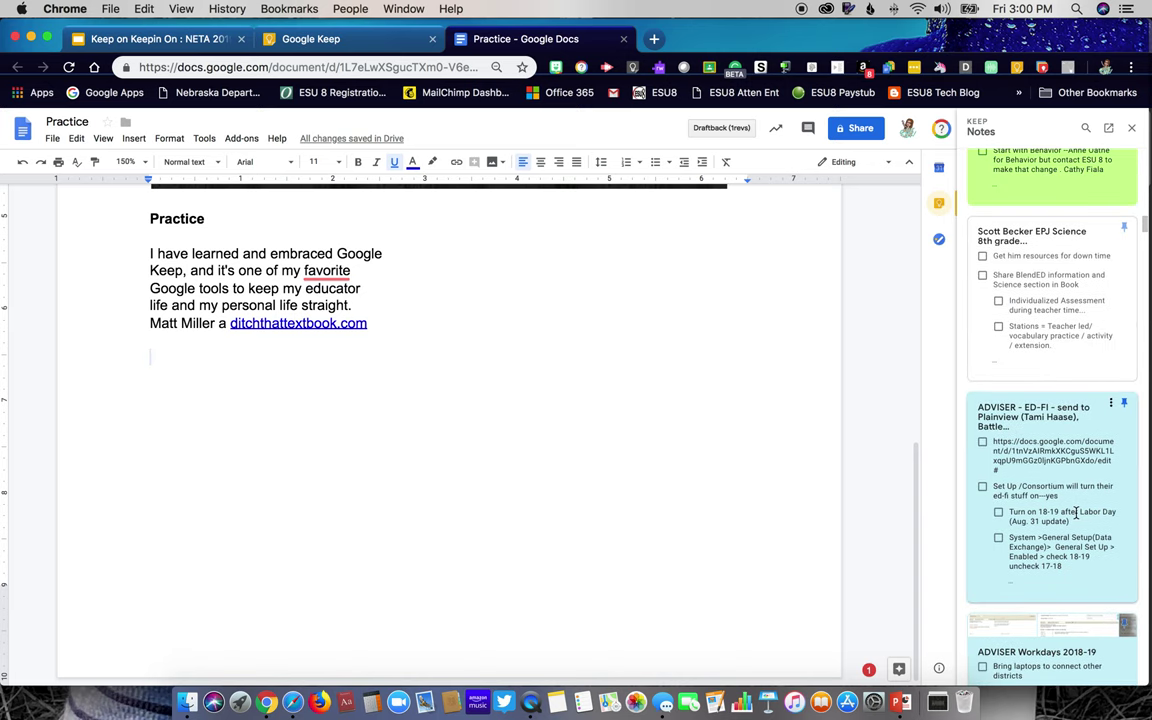
scroll(1018, 485, "up", 4)
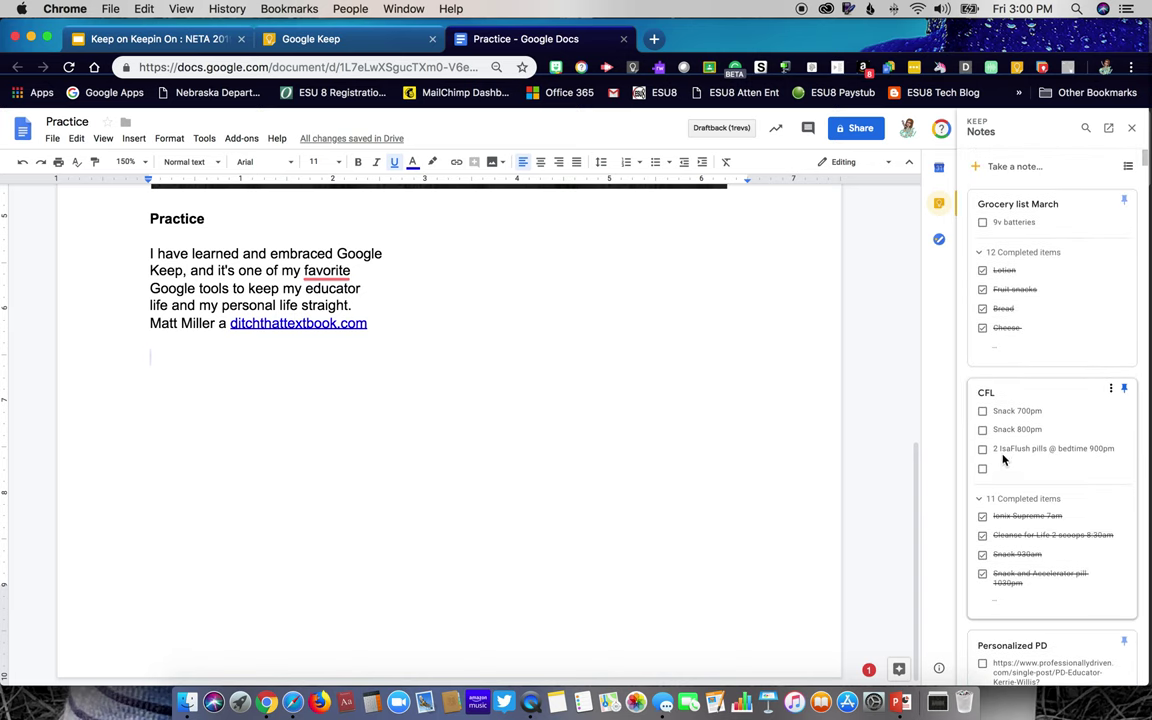
left_click(1086, 128)
type("Keep")
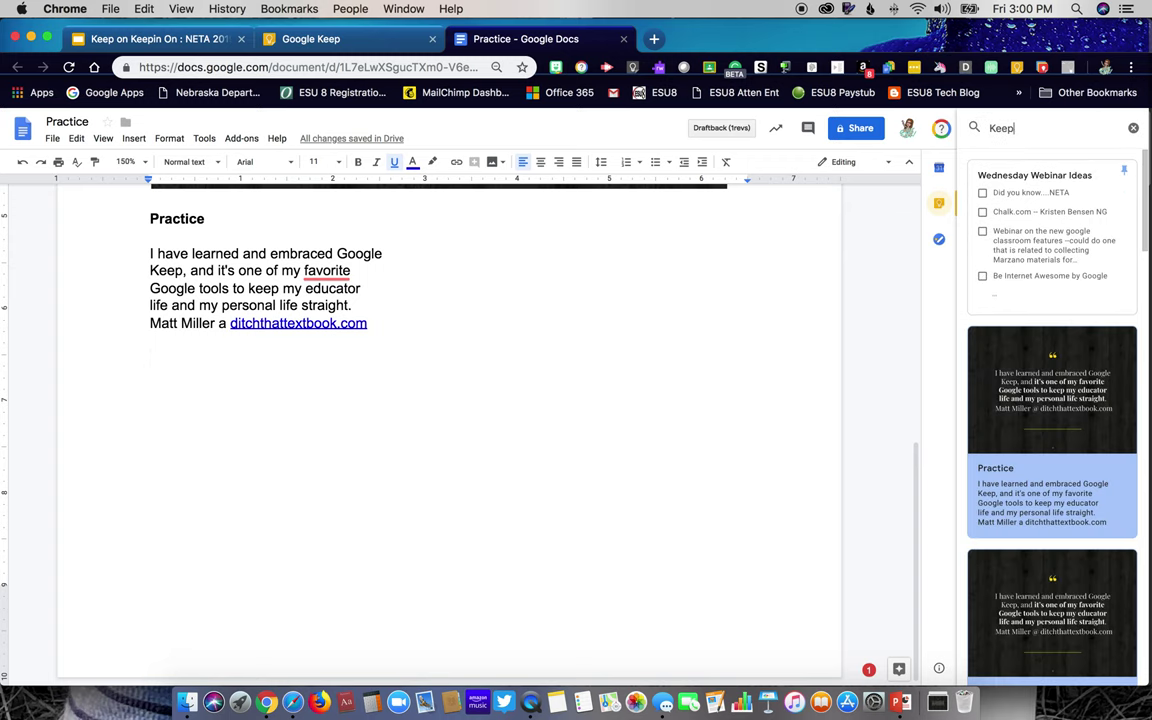
Find the "Slide 11 Copy to Google Docs" note among the Keep search results and insert it at the end of the Practice document.
scroll(1088, 489, "down", 10)
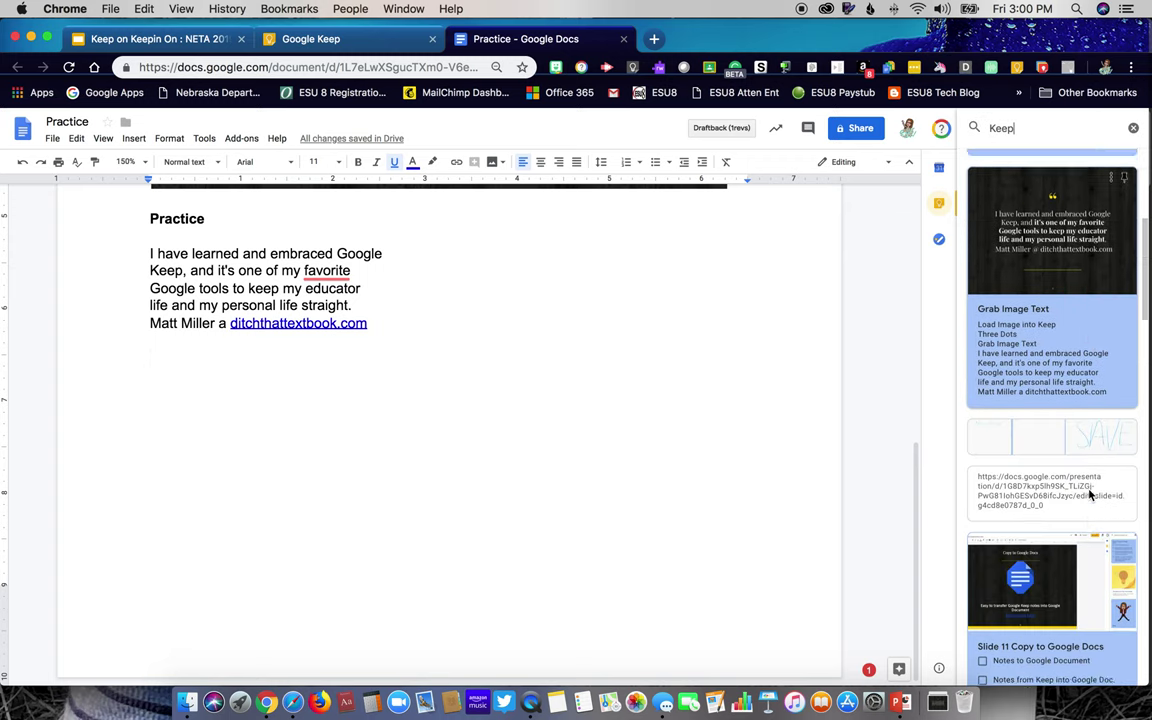
scroll(1090, 494, "down", 3)
left_click_drag(980, 442, 268, 441)
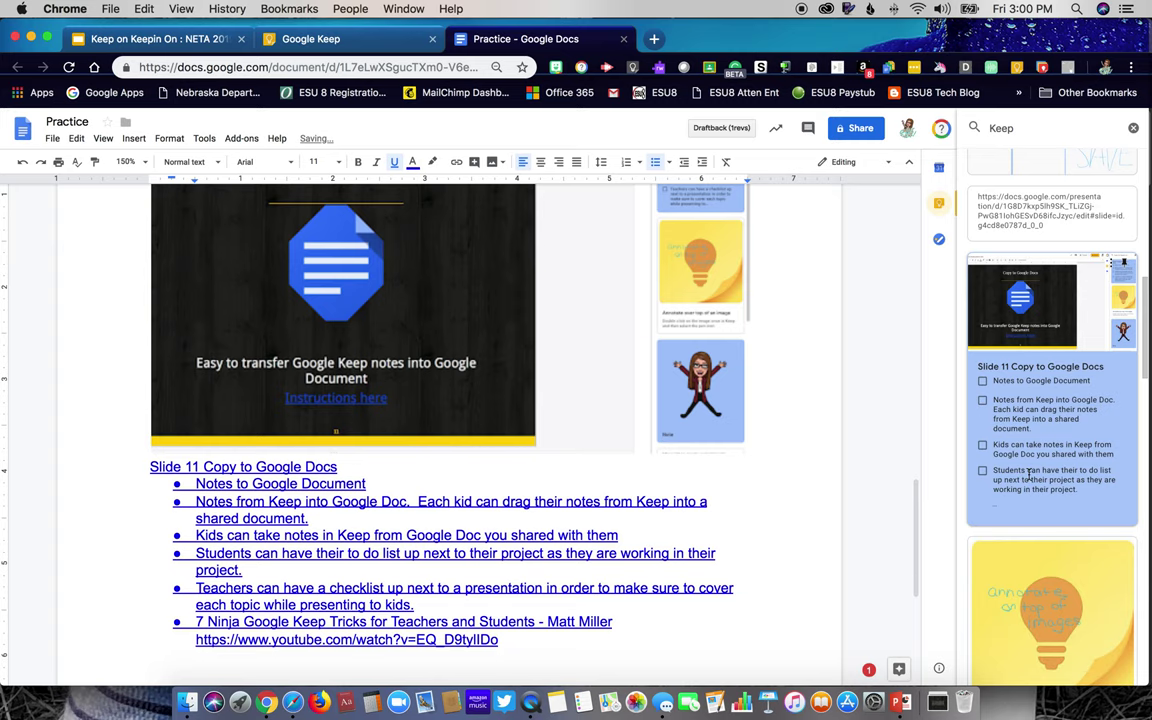
Review the inserted note's image and bulleted list in the document and compare them with the Keep notes beside it.
scroll(460, 440, "up", 15)
scroll(460, 440, "down", 6)
scroll(459, 443, "down", 15)
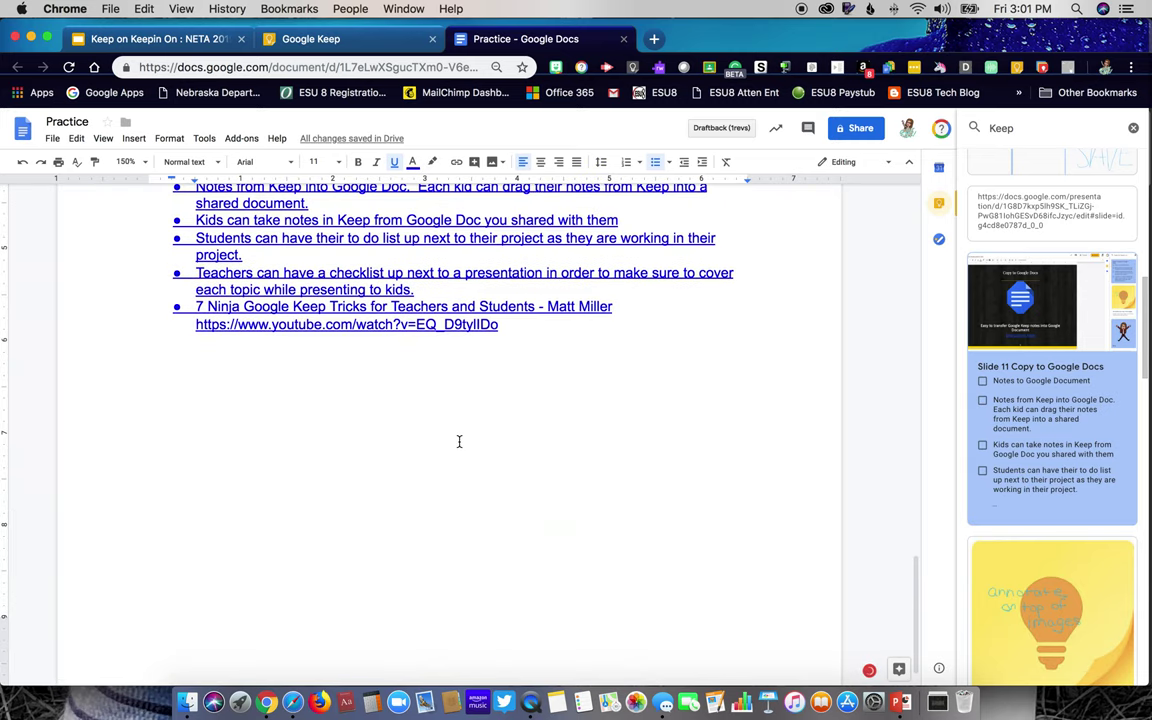
scroll(459, 441, "up", 5)
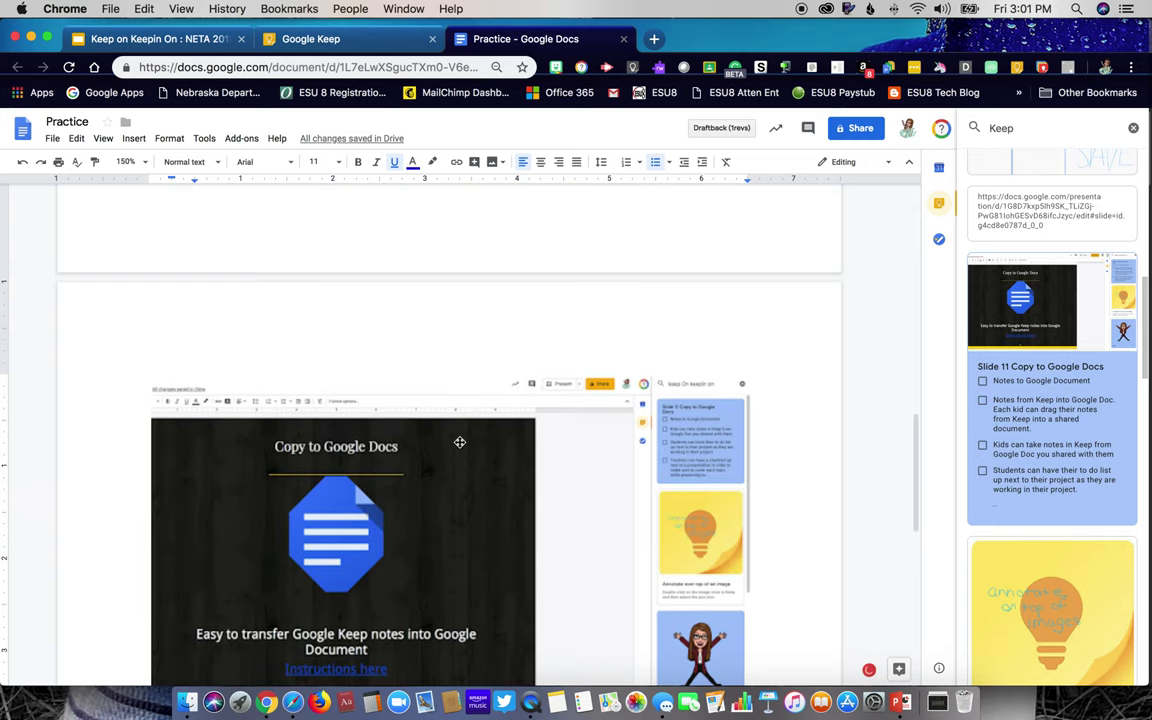
scroll(459, 441, "down", 5)
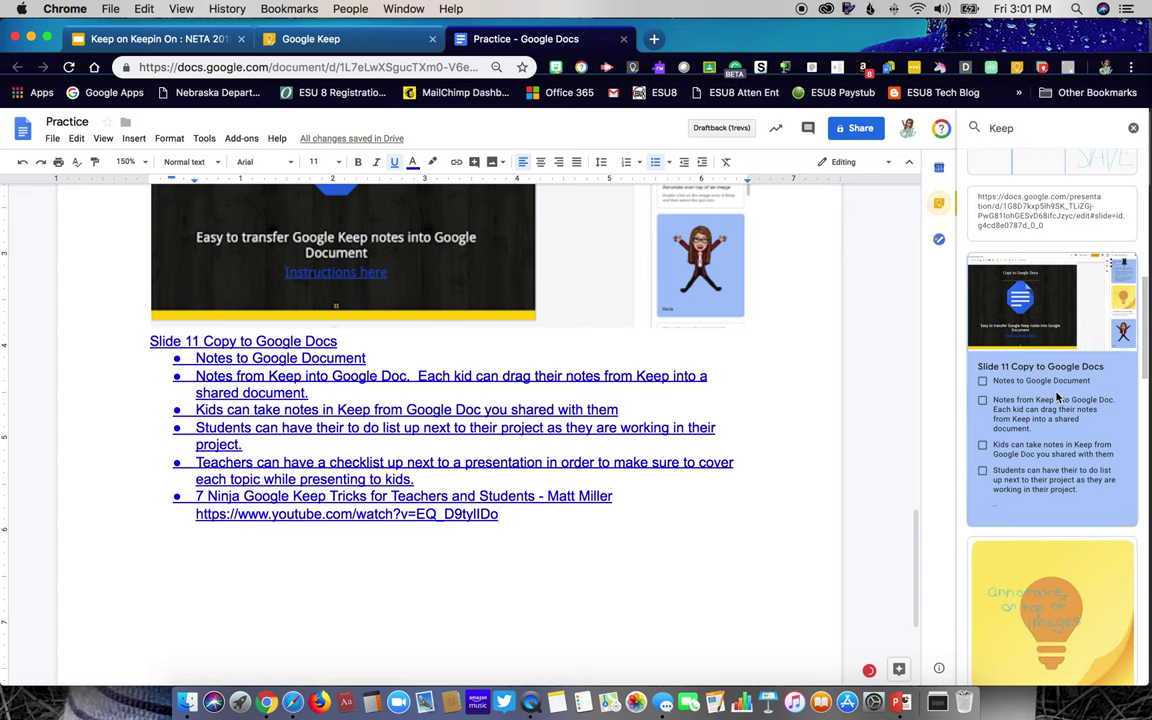
scroll(985, 399, "down", 5)
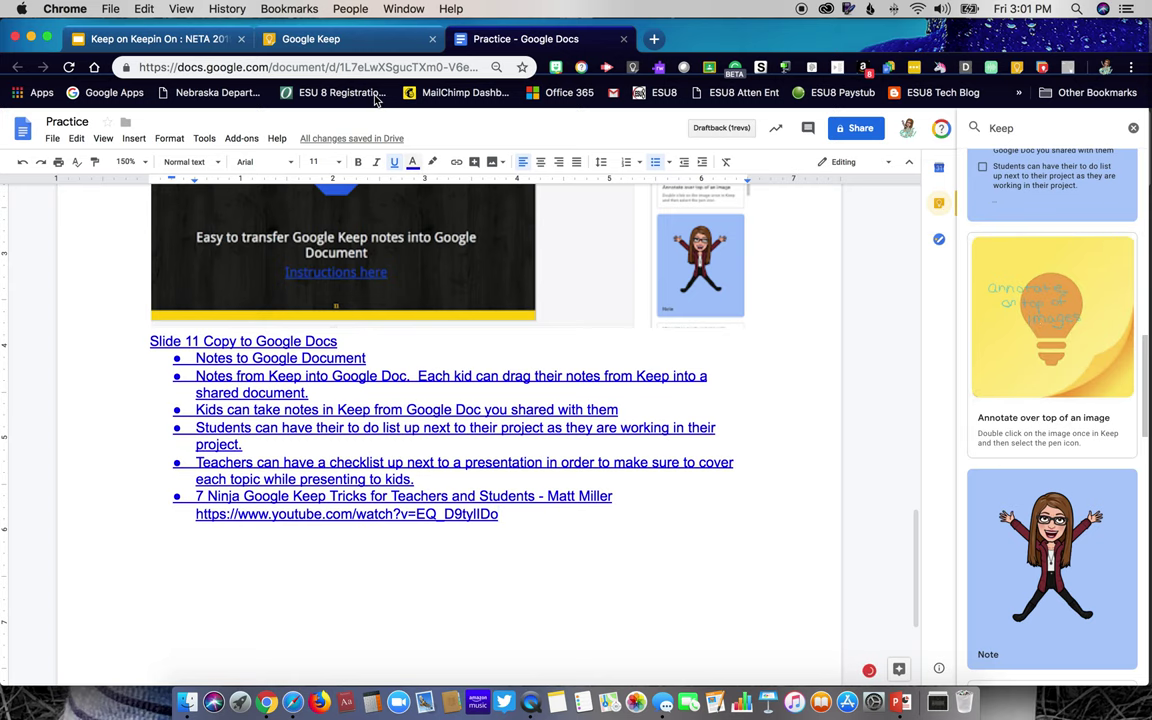
Switch to Google Keep, close the Practice note and look over the dark blue notes.
left_click(325, 42)
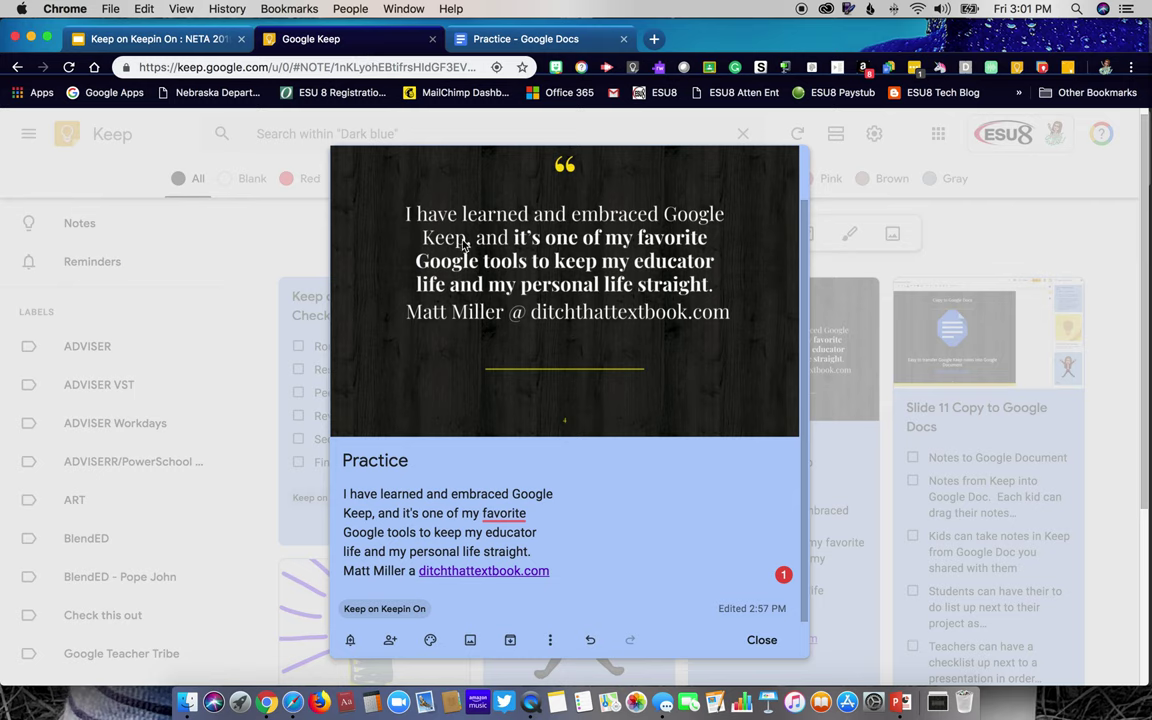
left_click(757, 642)
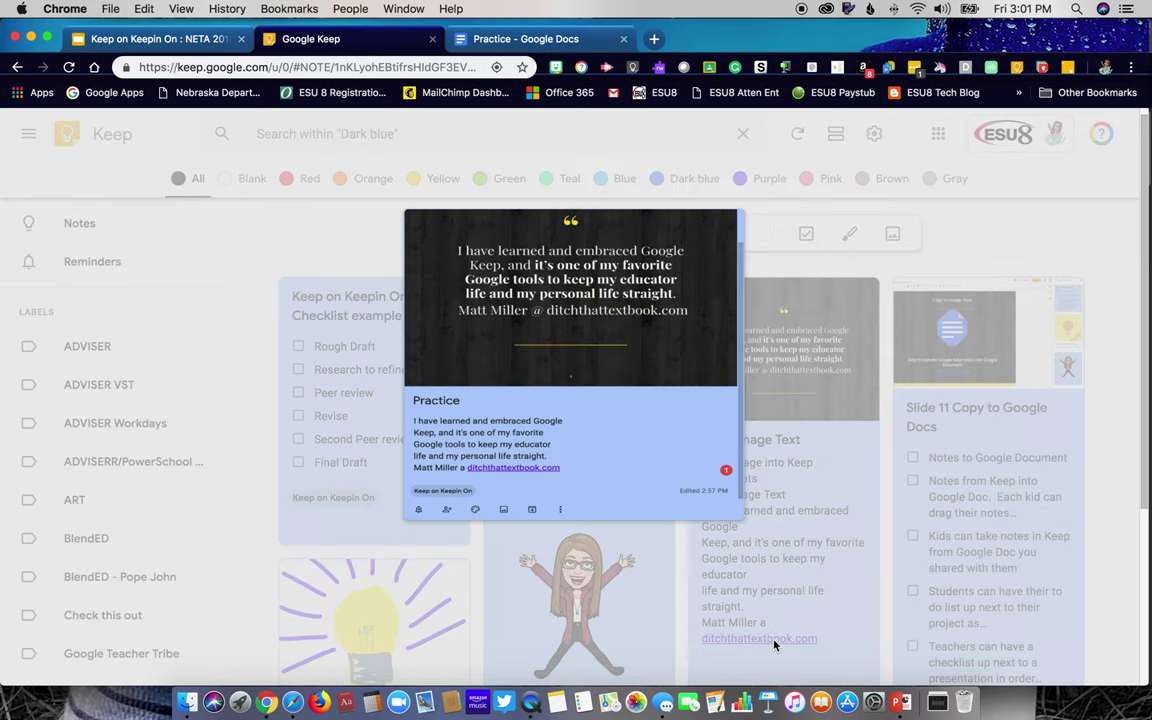
scroll(617, 531, "down", 5)
scroll(617, 531, "up", 5)
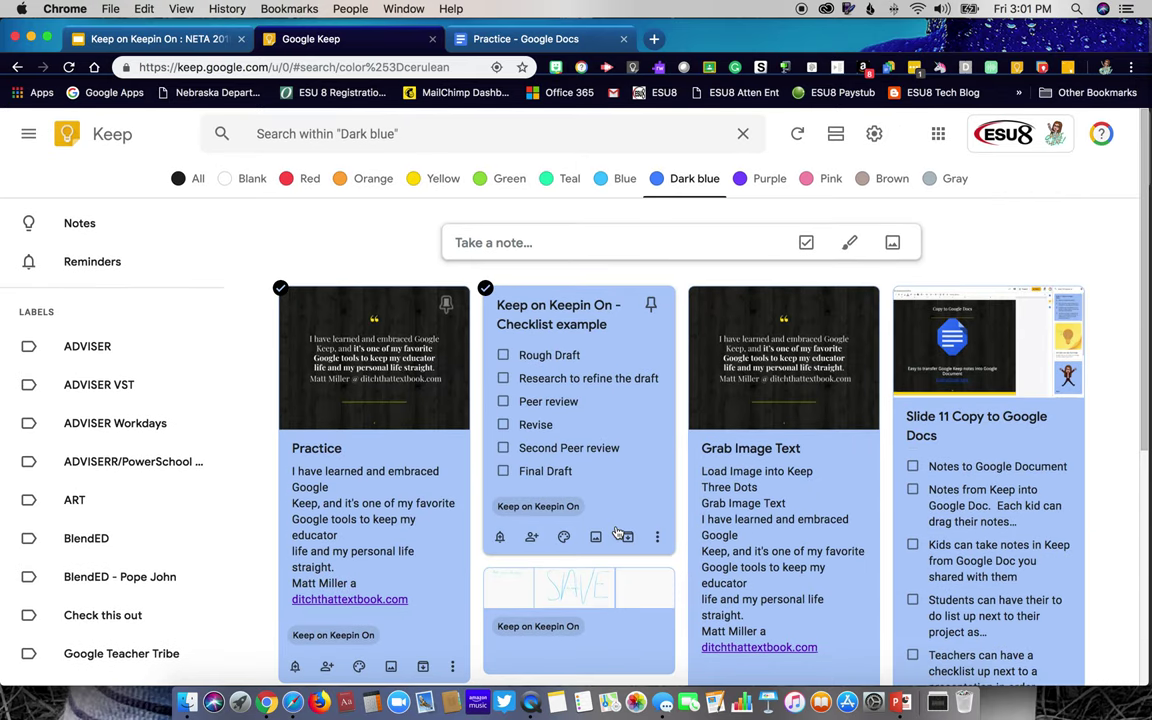
scroll(617, 531, "down", 3)
scroll(617, 531, "down", 1)
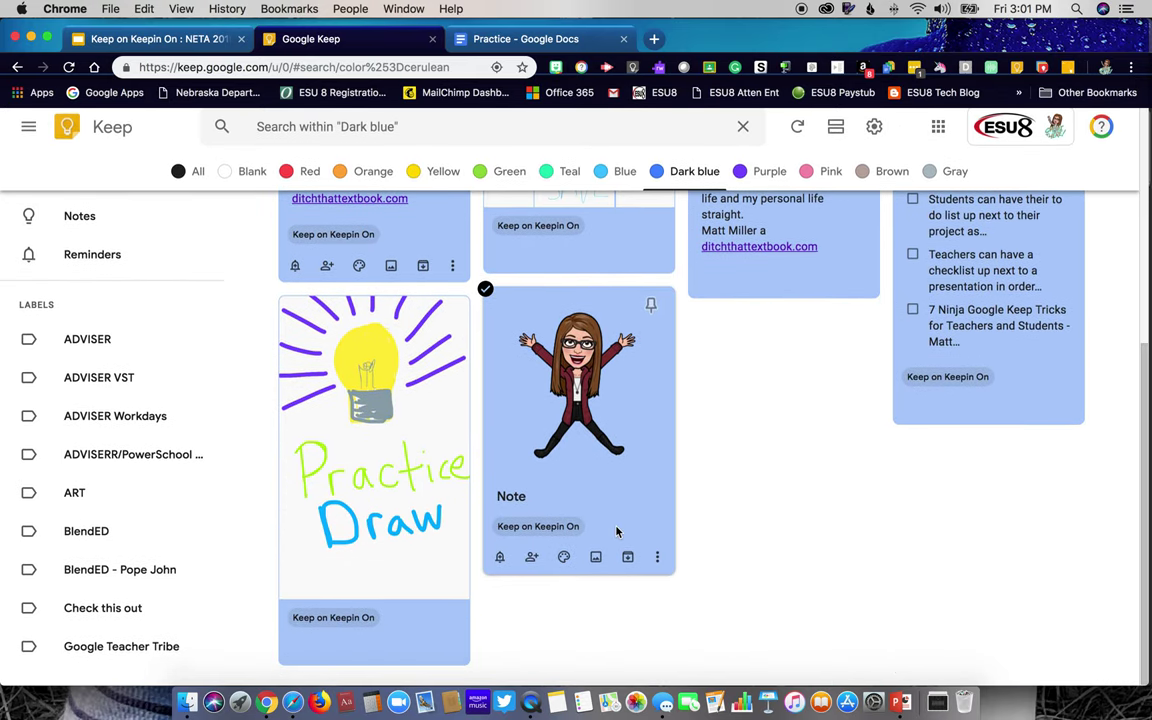
scroll(82, 531, "up", 5)
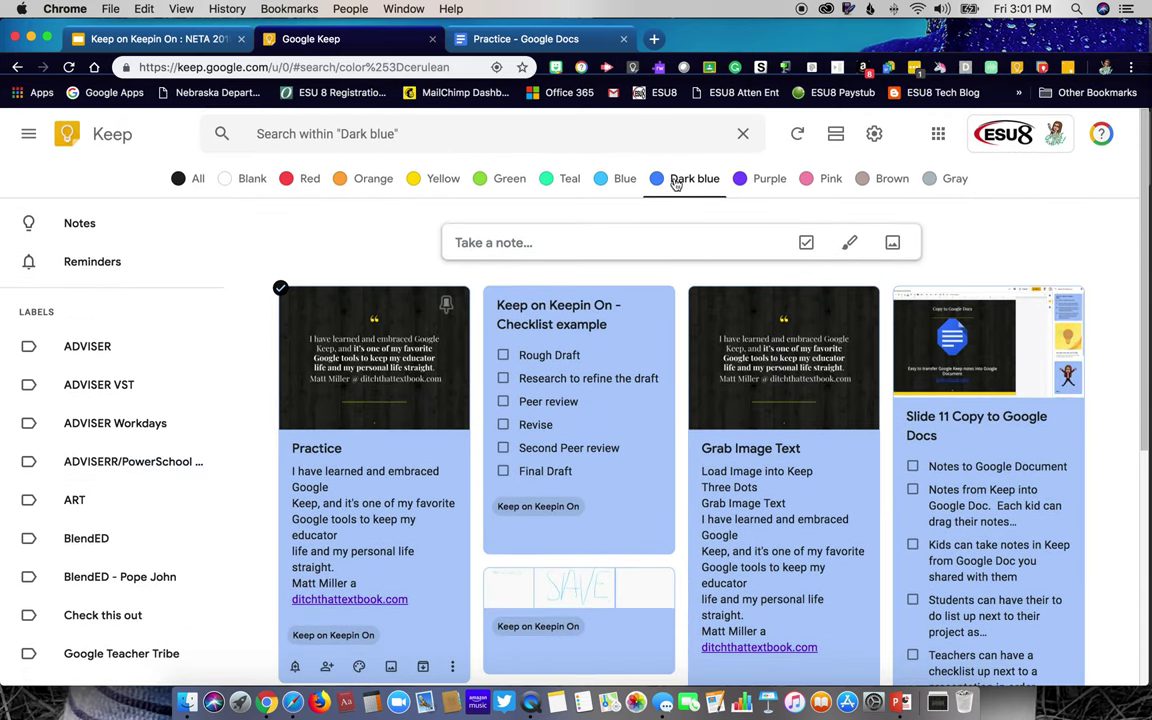
Show only the notes labelled "Keep on Keepin On".
scroll(108, 442, "down", 3)
scroll(108, 442, "down", 2)
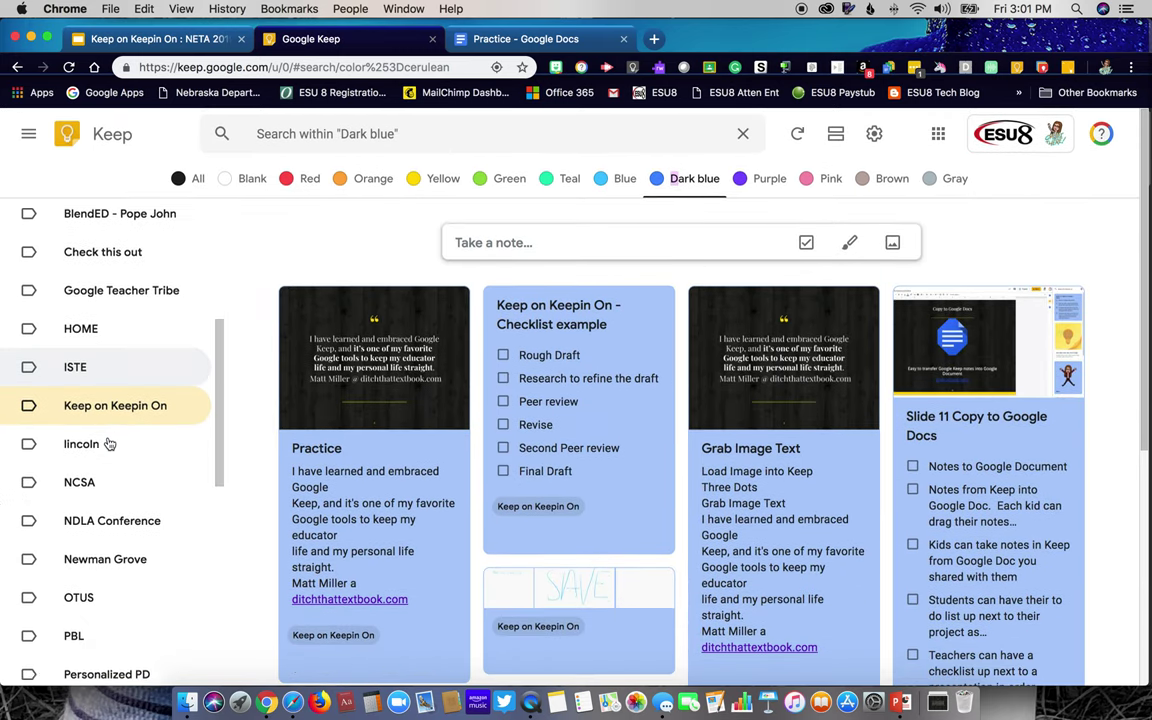
left_click(141, 400)
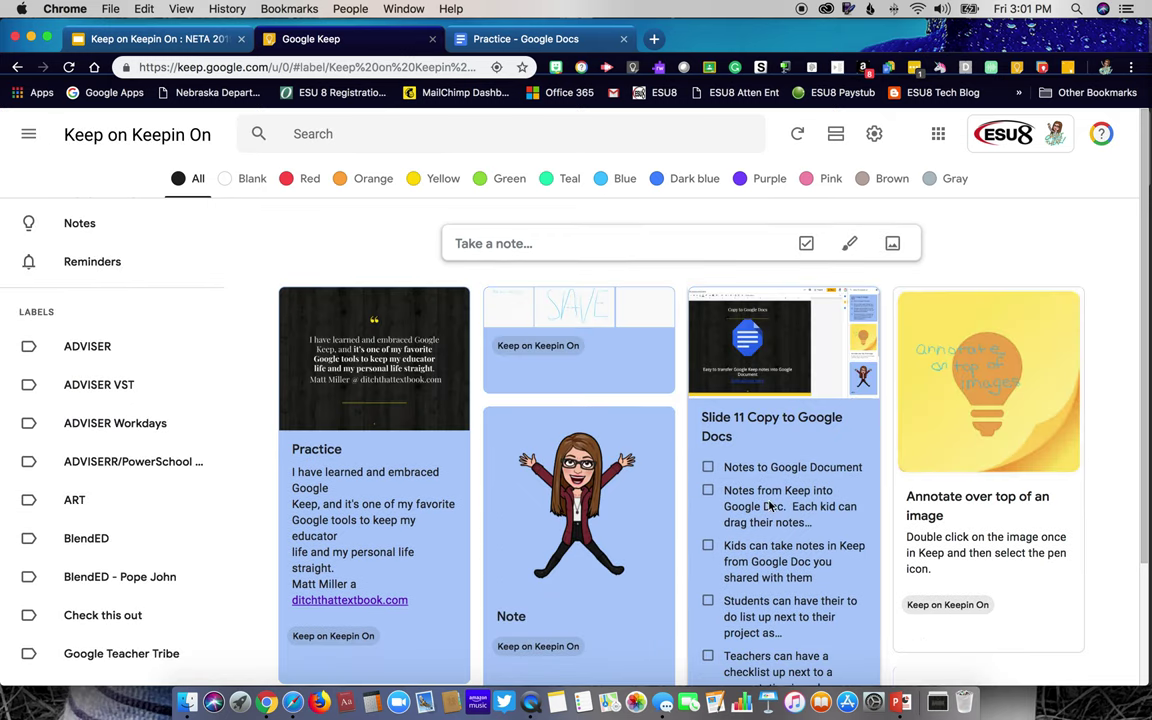
View the image of the "Annotate over top of an image" note in the drawing editor, then return and close the note.
left_click(968, 450)
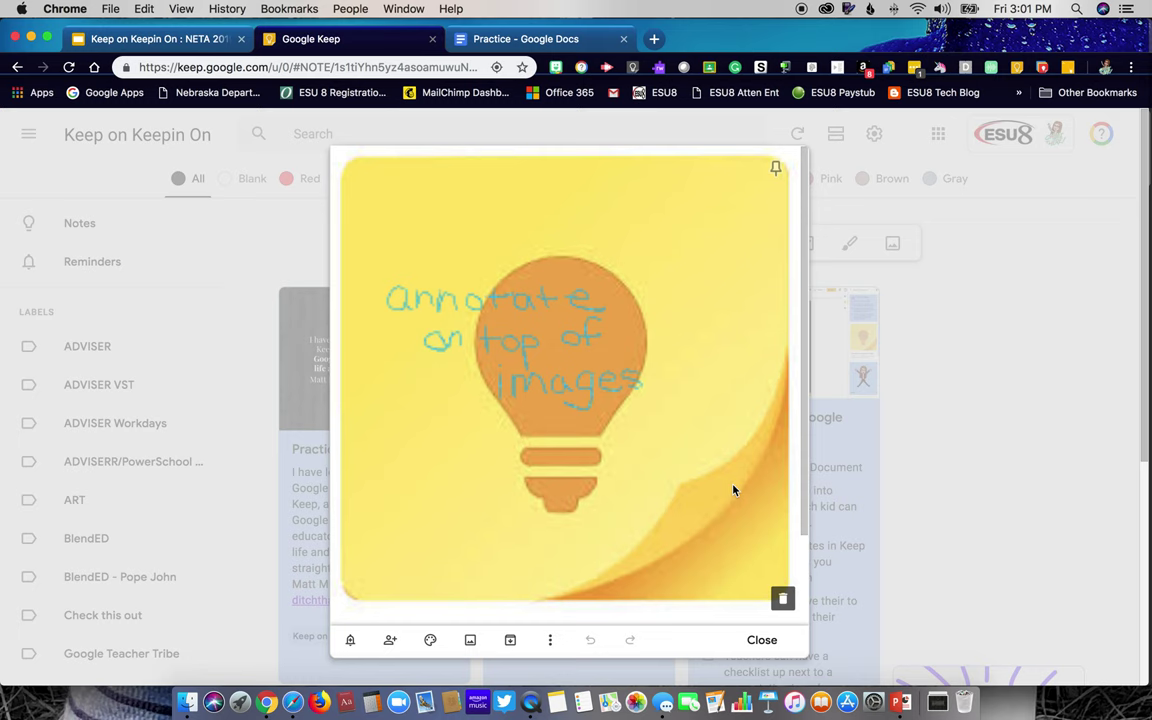
left_click(607, 487)
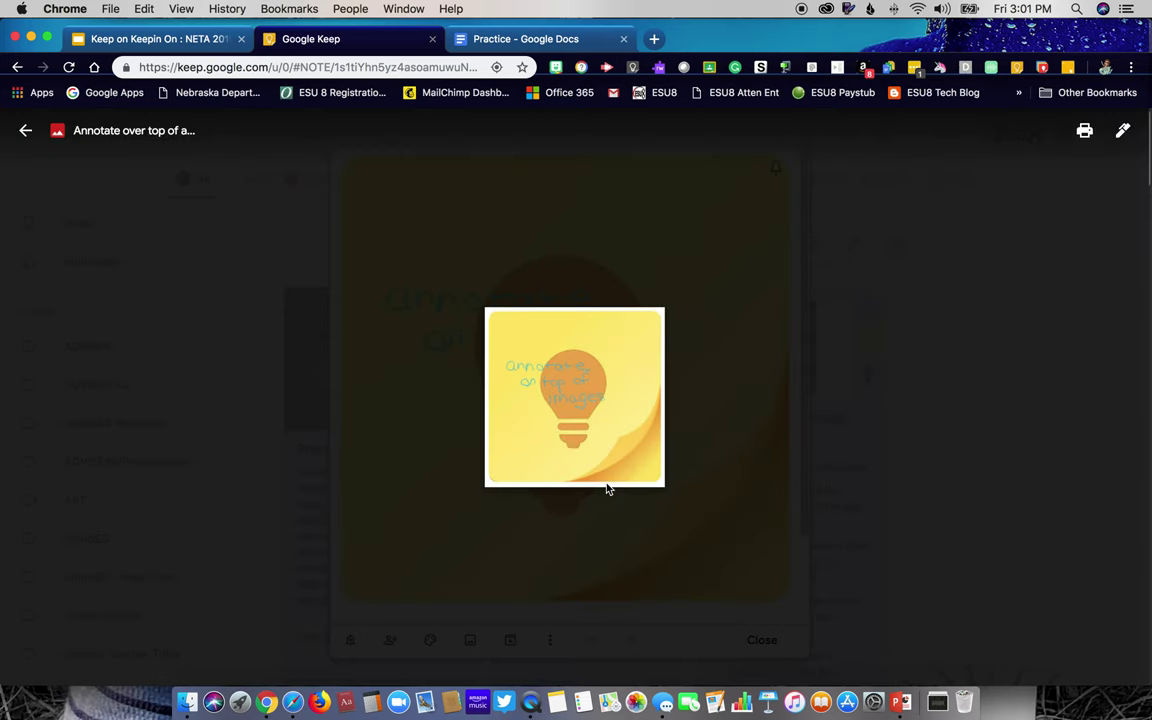
left_click(1123, 131)
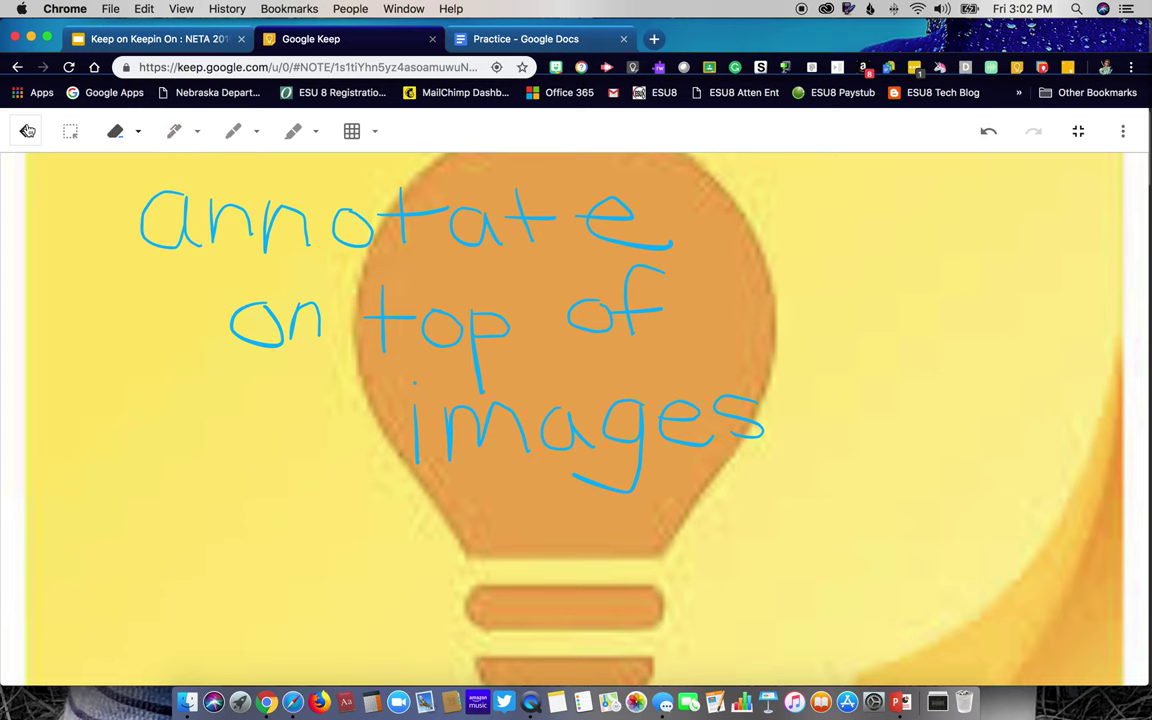
left_click(27, 131)
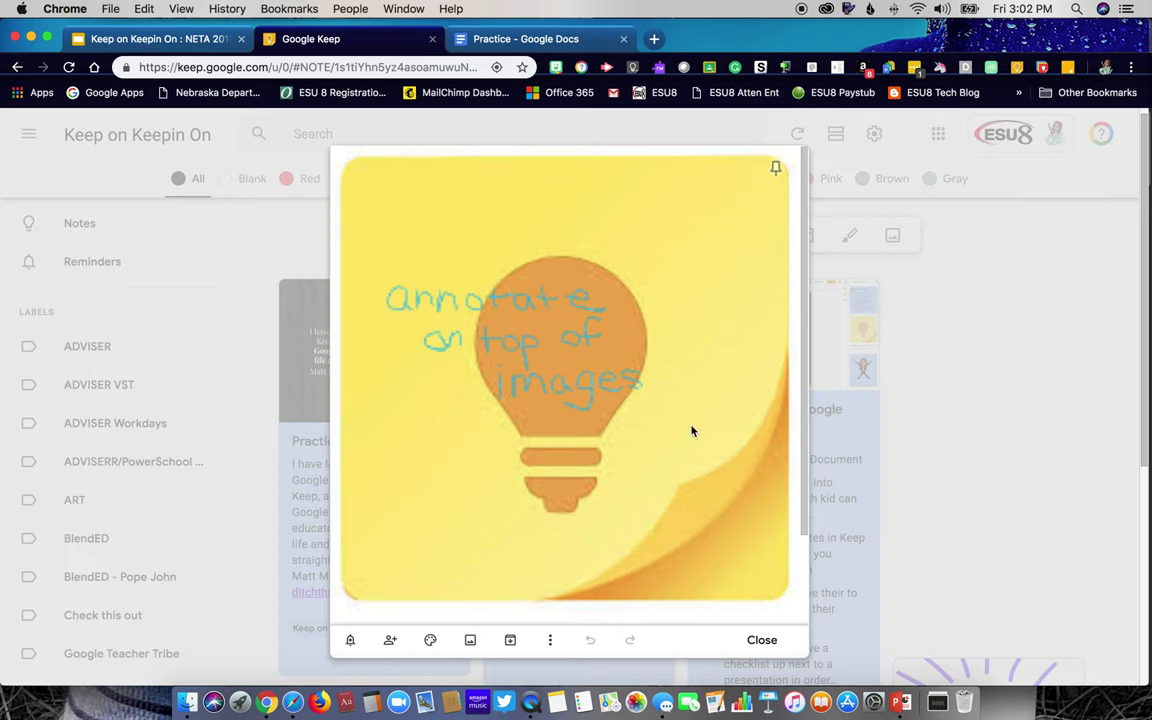
left_click(768, 643)
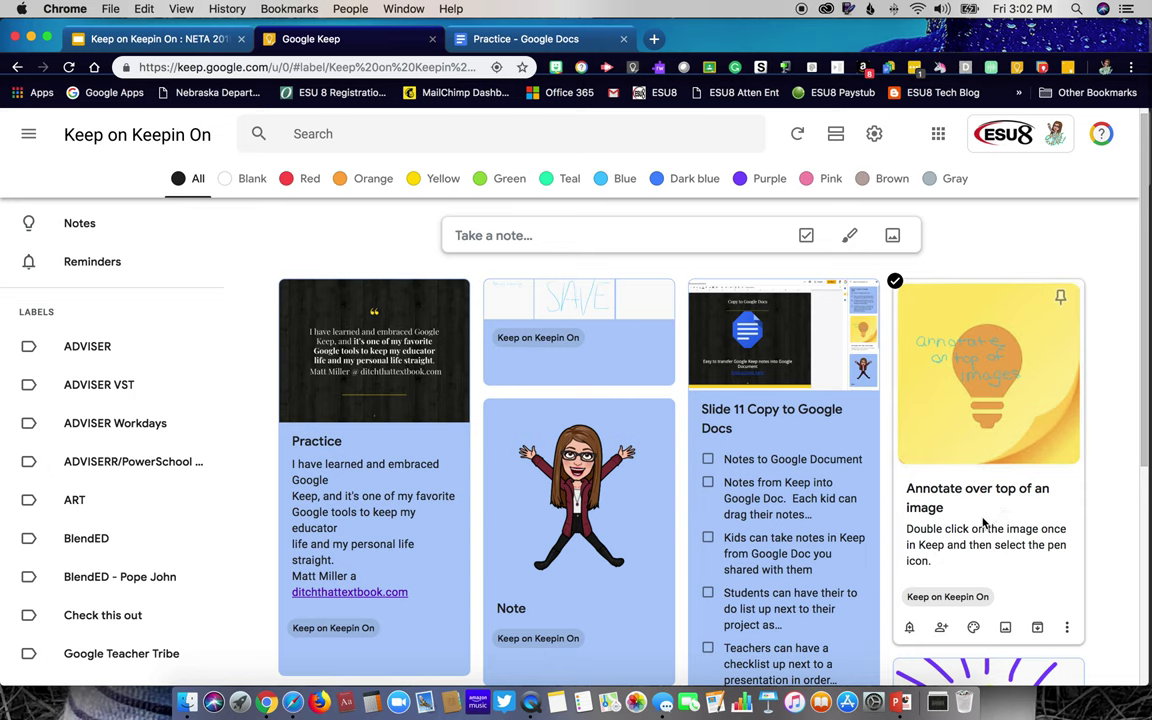
Switch to the "Keep on Keepin On : NETA 2019" presentation in Google Slides and display slide 13, Personal Organization.
left_click(176, 42)
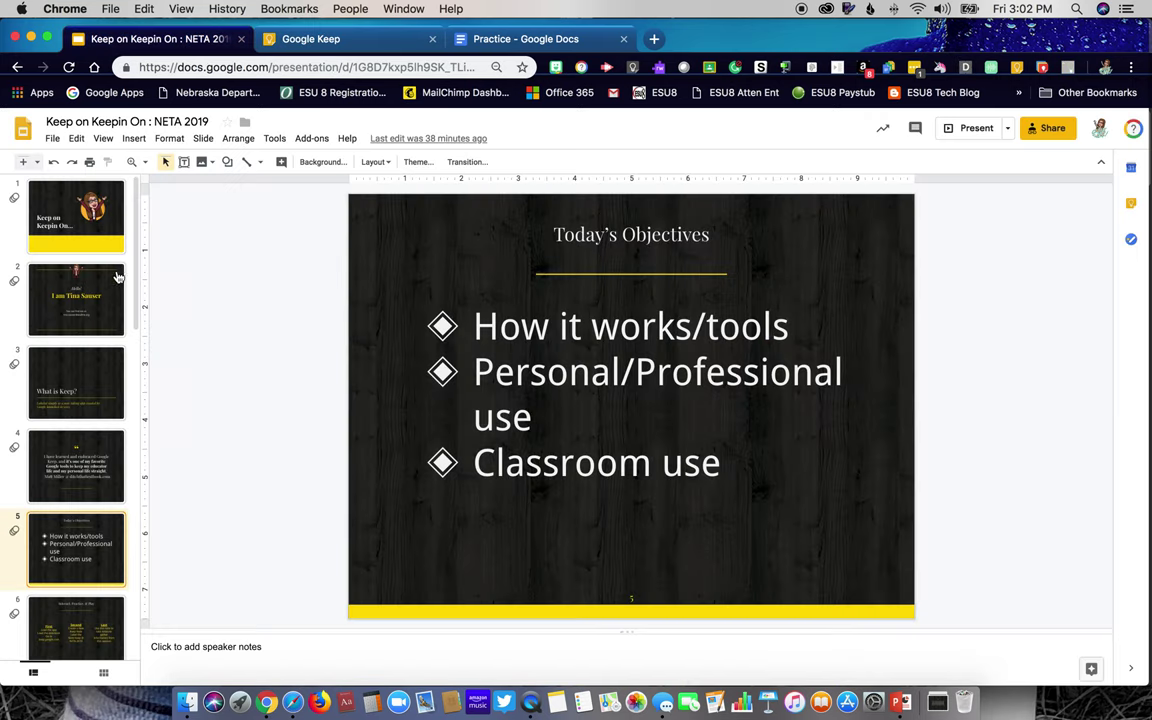
scroll(113, 527, "down", 10)
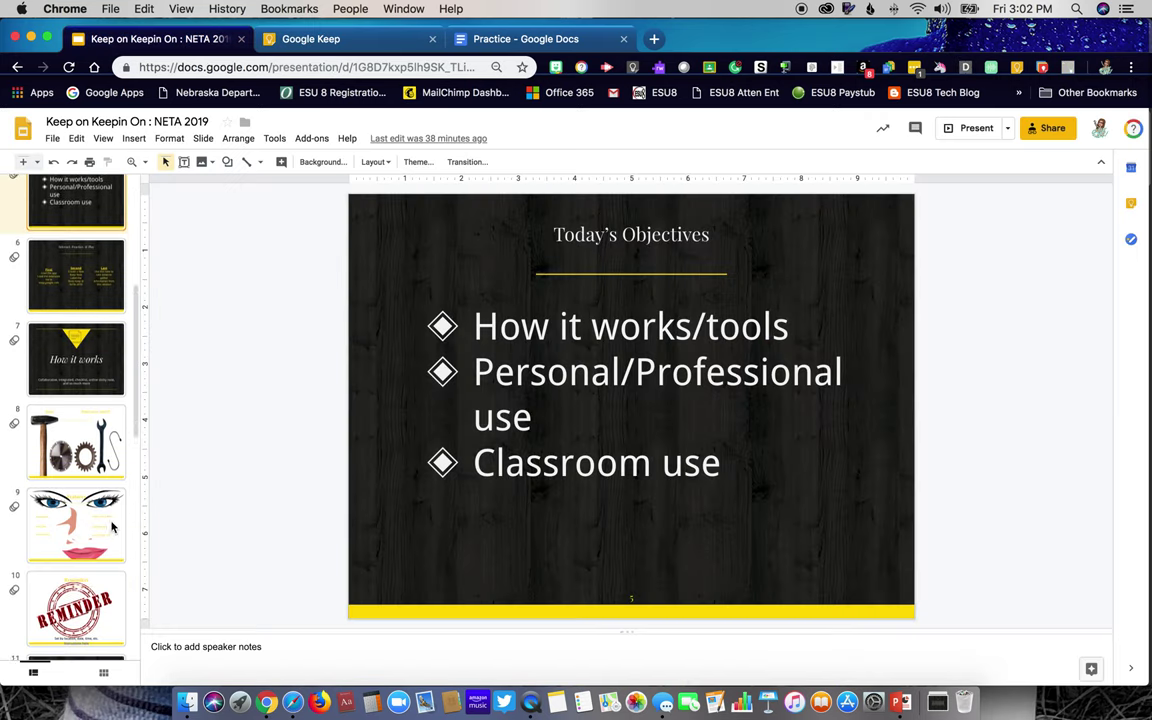
scroll(113, 527, "down", 2)
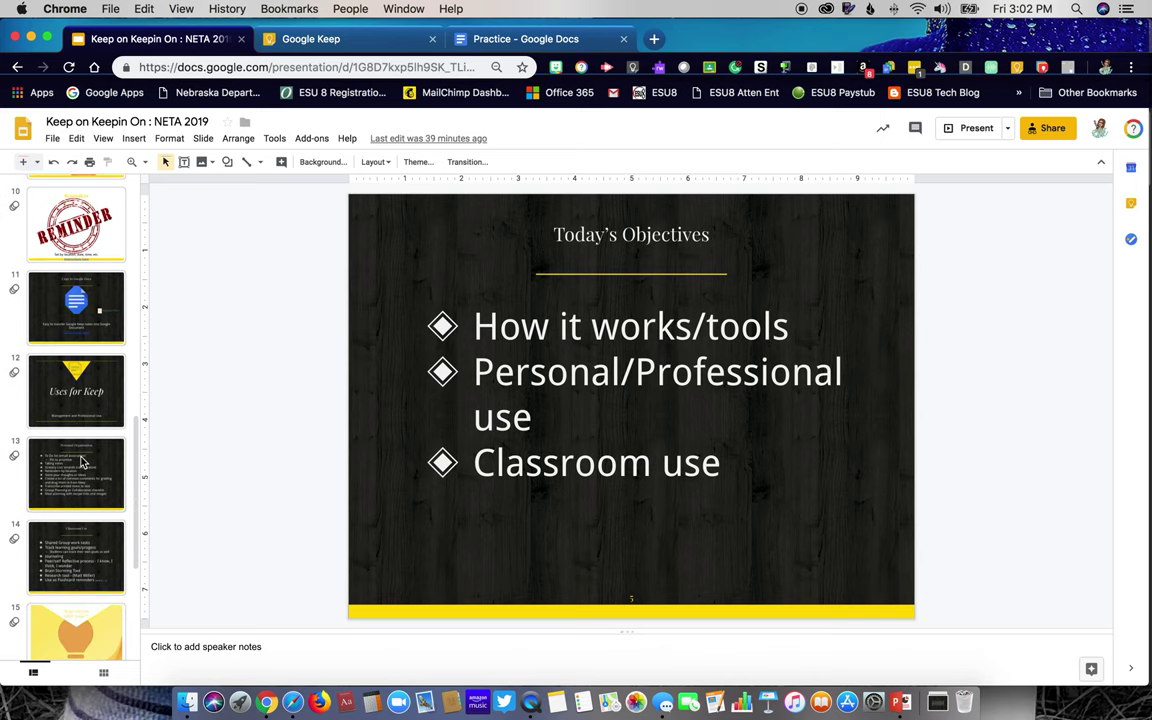
left_click(57, 487)
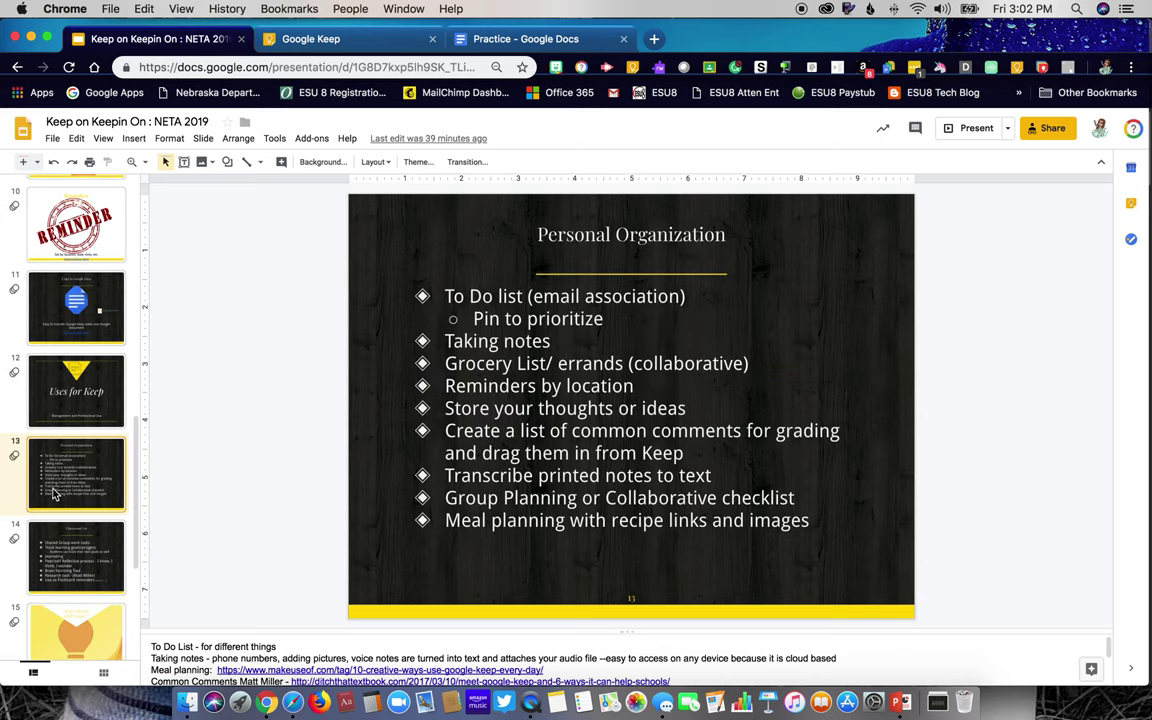